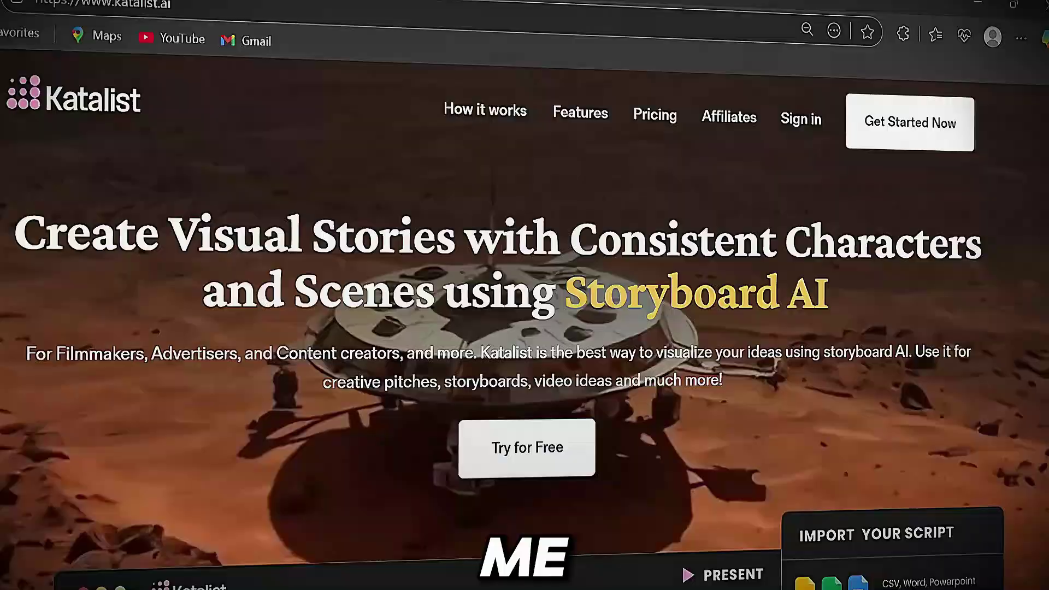
Scroll through the landing page's sections on AI actors, scene control, script upload and posing.
{"action": "scroll", "coordinate": [525, 328], "scroll_direction": "down", "scroll_amount": 9}
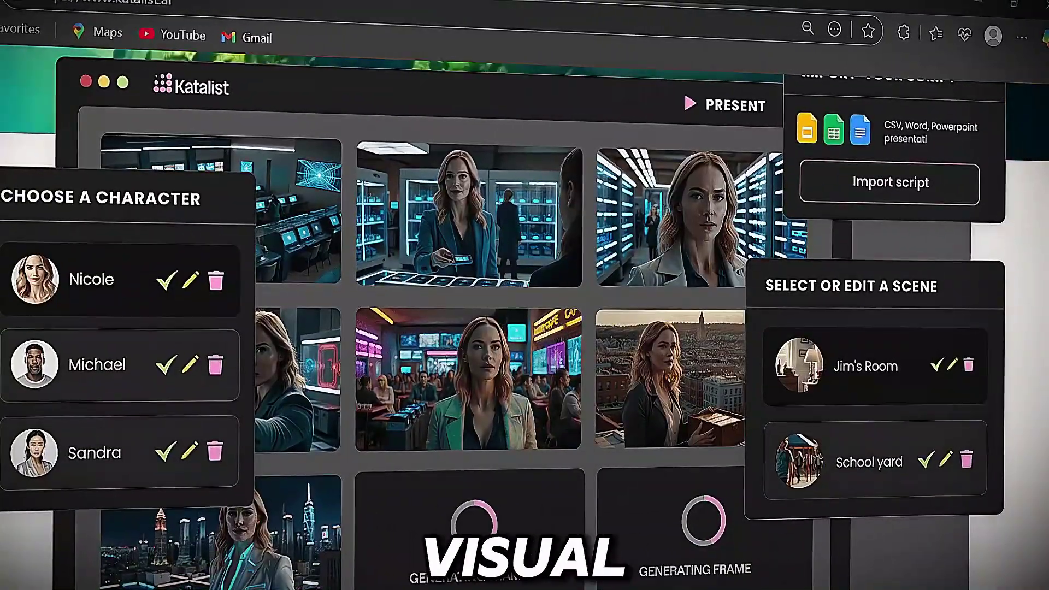
{"action": "scroll", "coordinate": [525, 328], "scroll_direction": "down", "scroll_amount": 6}
{"action": "scroll", "coordinate": [525, 327], "scroll_direction": "down", "scroll_amount": 10}
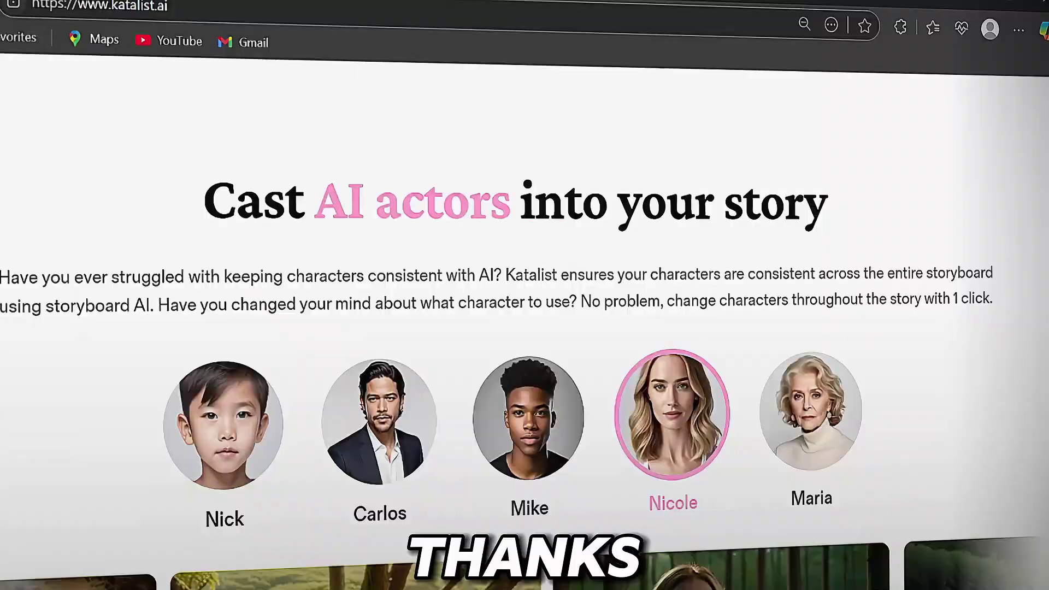
{"action": "scroll", "coordinate": [525, 328], "scroll_direction": "down", "scroll_amount": 8}
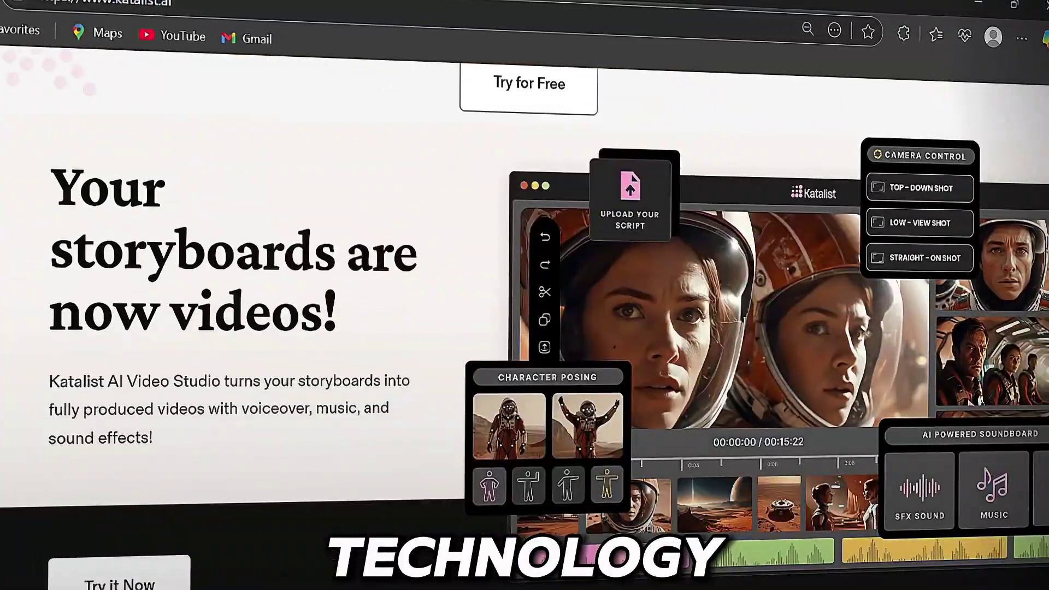
{"action": "scroll", "coordinate": [524, 327], "scroll_direction": "down", "scroll_amount": 10}
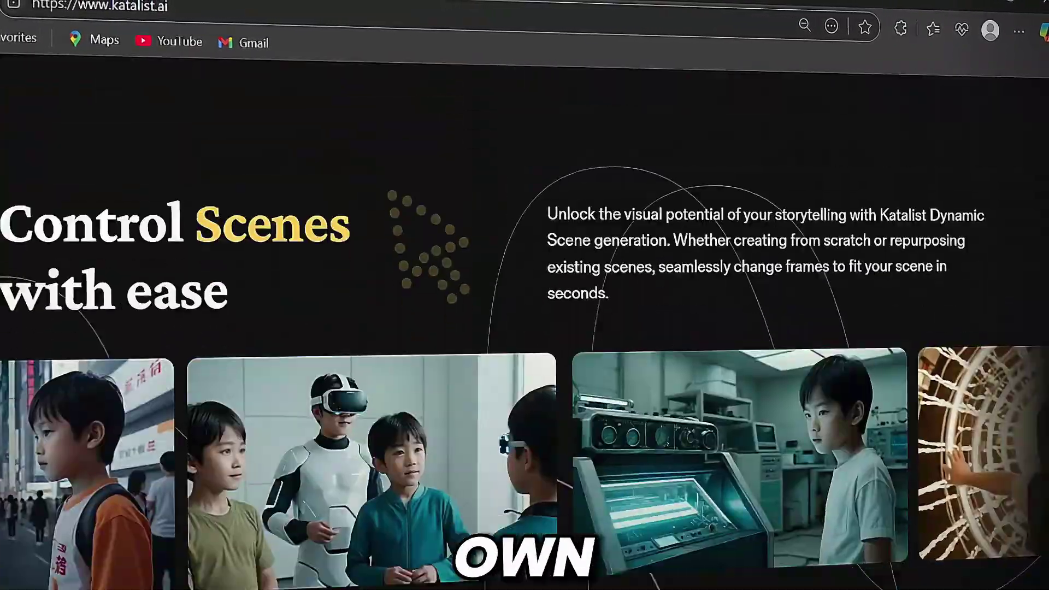
{"action": "scroll", "coordinate": [524, 328], "scroll_direction": "down", "scroll_amount": 10}
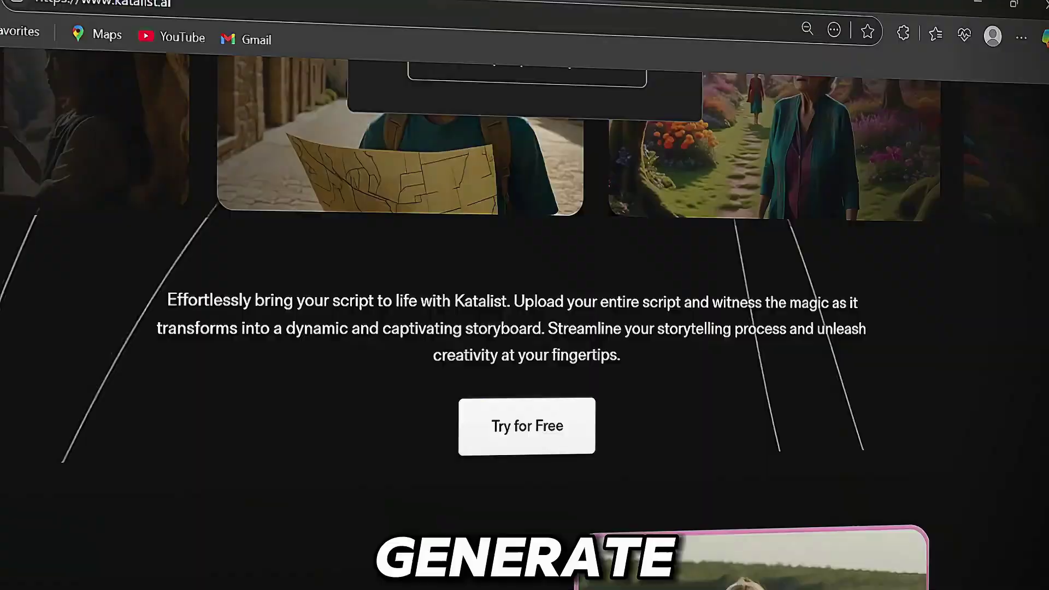
{"action": "scroll", "coordinate": [524, 328], "scroll_direction": "down", "scroll_amount": 3}
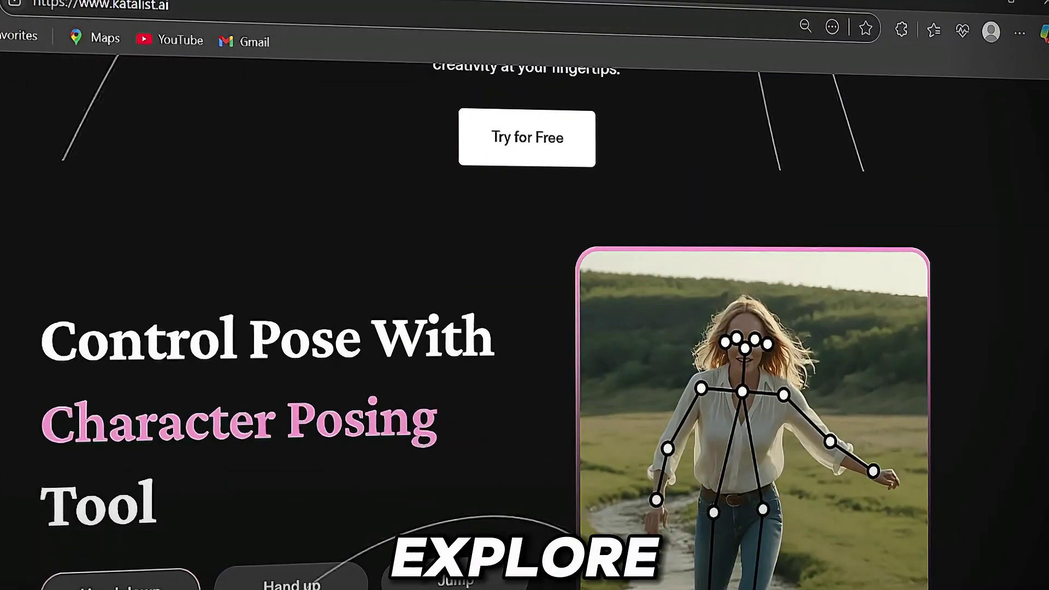
{"action": "scroll", "coordinate": [524, 328], "scroll_direction": "up", "scroll_amount": 5}
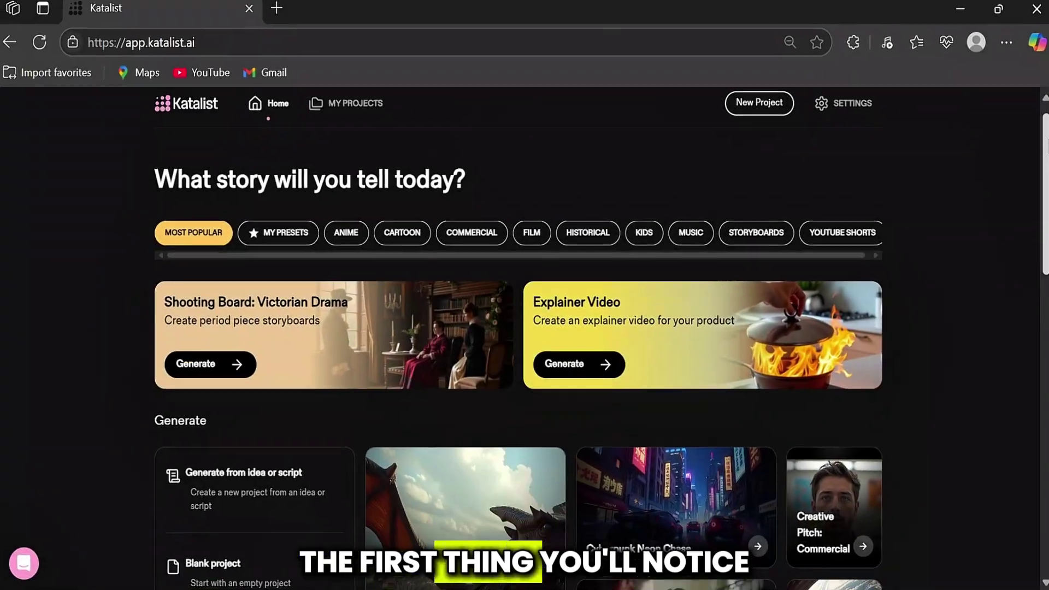
Browse the Anime, Cartoon, Commercial, Film, Historical and YouTube Shorts templates, then return to Most Popular.
{"action": "scroll", "coordinate": [525, 328], "scroll_direction": "down", "scroll_amount": 8}
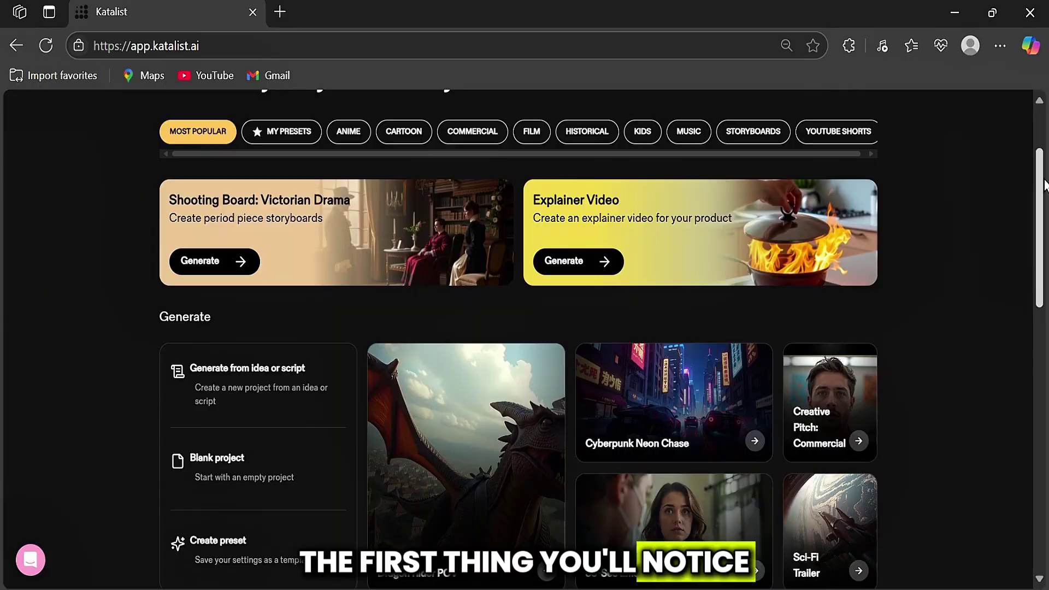
{"action": "scroll", "coordinate": [1040, 328], "scroll_direction": "down", "scroll_amount": 8}
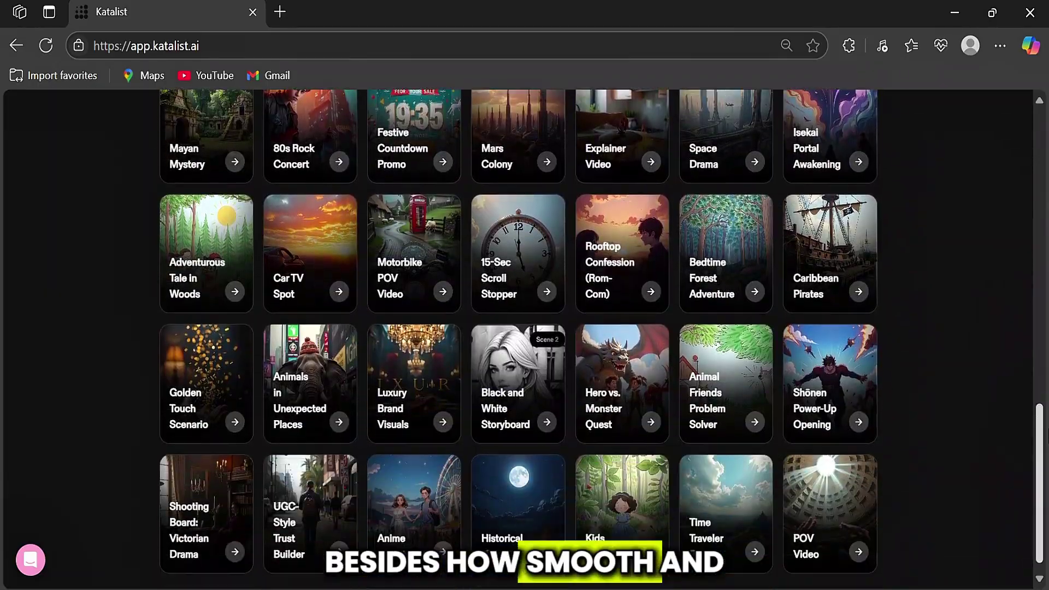
{"action": "scroll", "coordinate": [1045, 220], "scroll_direction": "up", "scroll_amount": 10}
{"action": "scroll", "coordinate": [1045, 221], "scroll_direction": "up", "scroll_amount": 5}
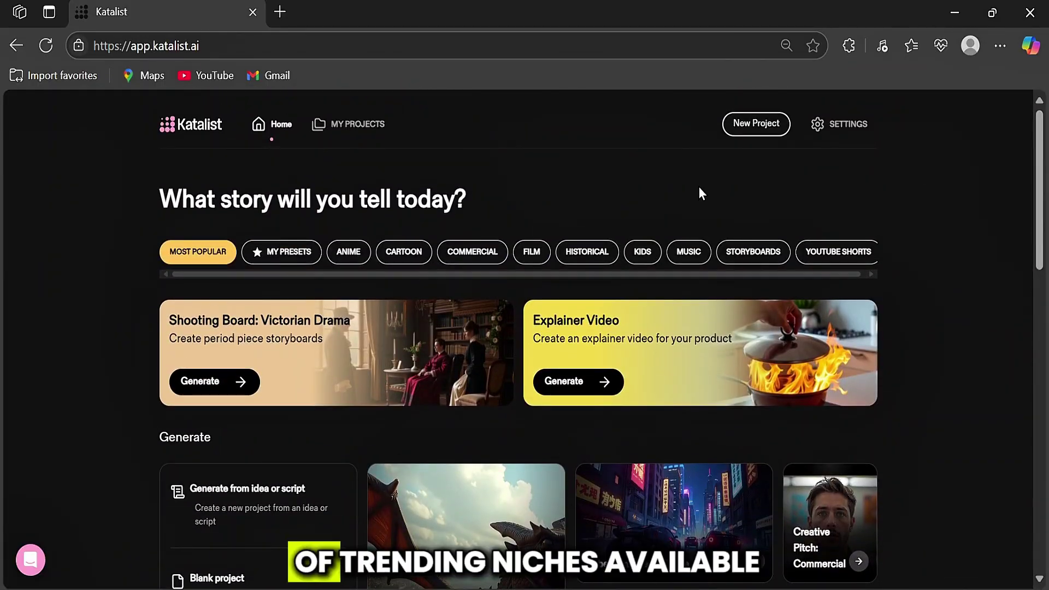
{"action": "left_click", "coordinate": [346, 257]}
{"action": "left_click", "coordinate": [413, 259]}
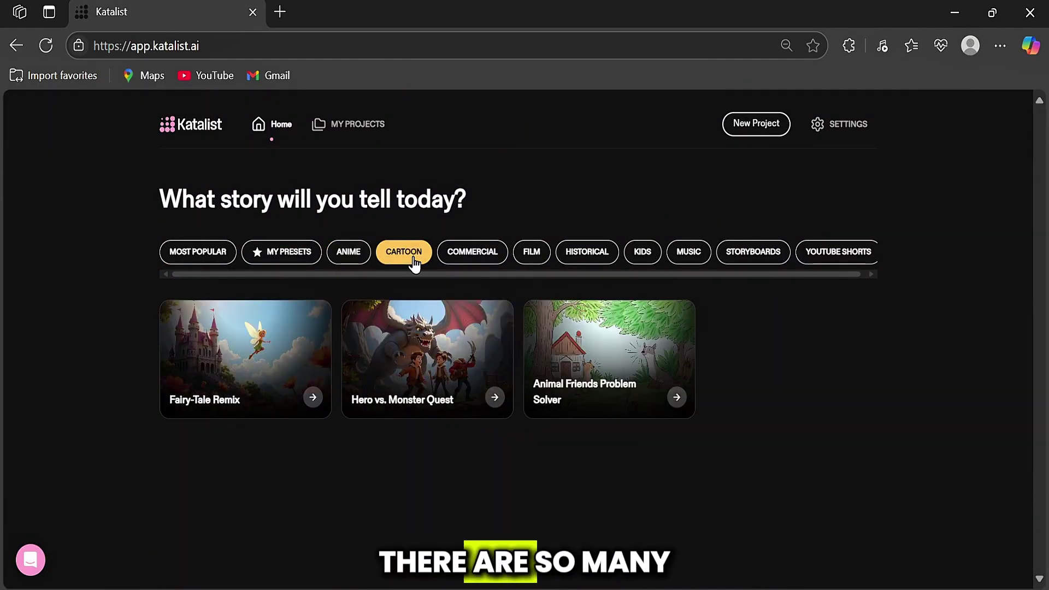
{"action": "left_click", "coordinate": [479, 261]}
{"action": "left_click", "coordinate": [530, 258]}
{"action": "left_click", "coordinate": [590, 258]}
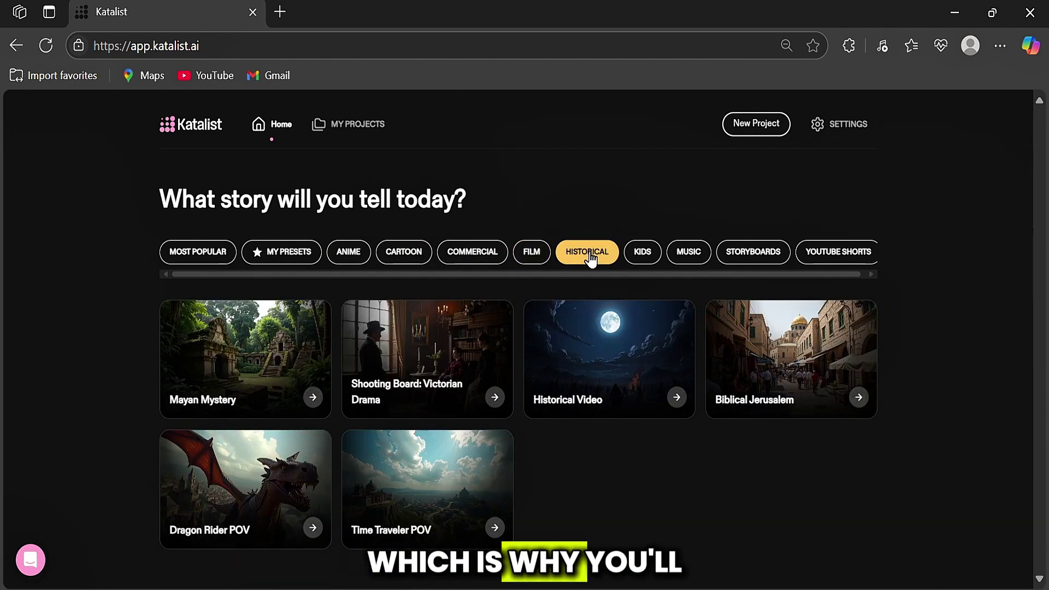
{"action": "left_click", "coordinate": [826, 257]}
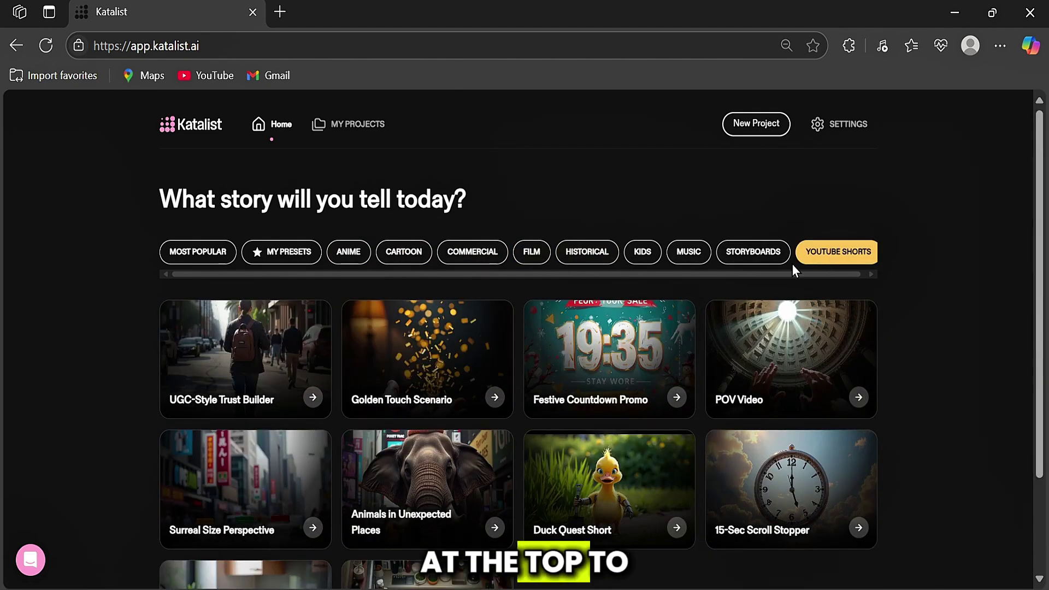
{"action": "left_click", "coordinate": [196, 256]}
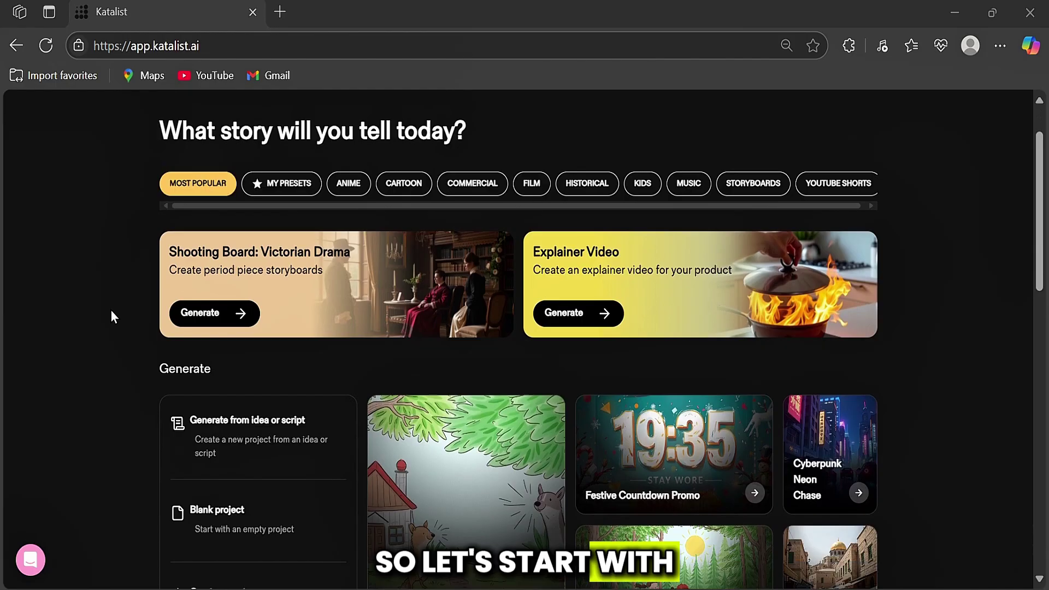
{"action": "scroll", "coordinate": [102, 314], "scroll_direction": "down", "scroll_amount": 3}
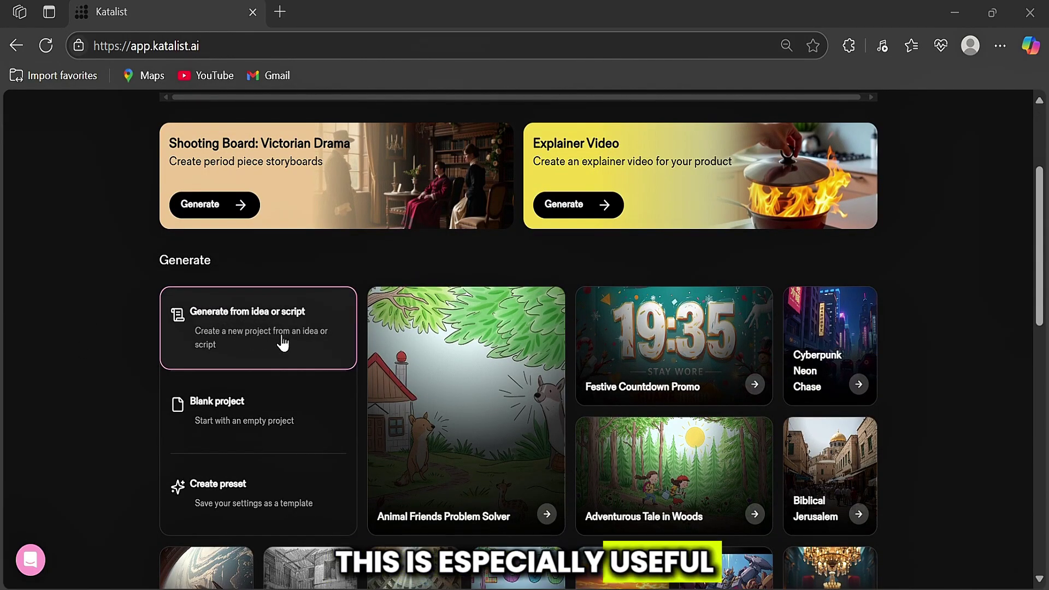
Enter the idea 'documentary about the attempted escape of three prisoners from Alcatraz', set 10 scenes, and generate the script.
{"action": "left_click", "coordinate": [244, 338]}
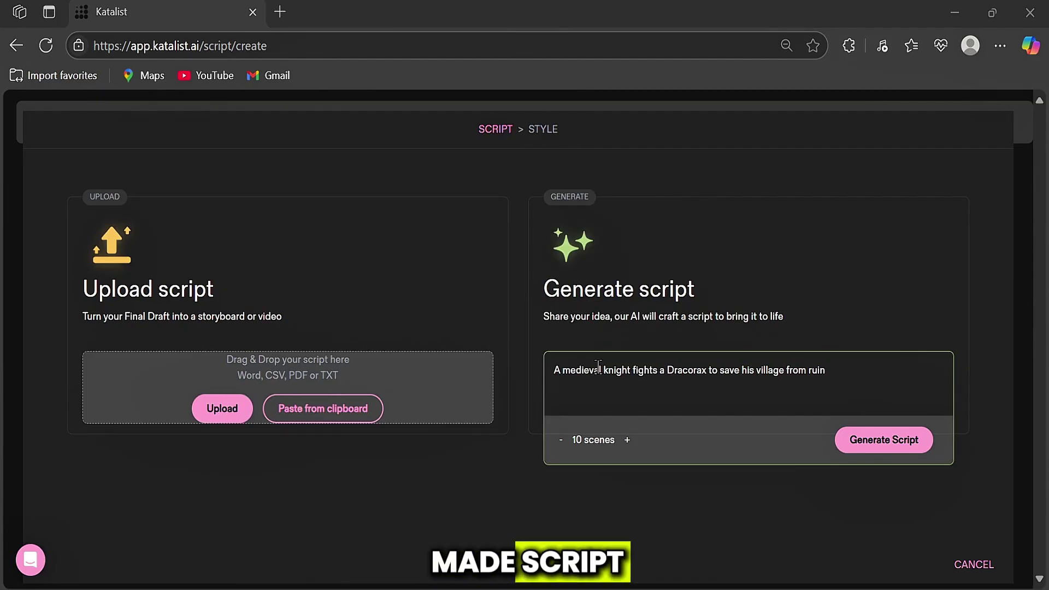
{"action": "key", "text": "ctrl+a"}
{"action": "key", "text": "BackSpace"}
{"action": "type", "text": "documentary about the attempted escape of three prisoners from Alcatraz"}
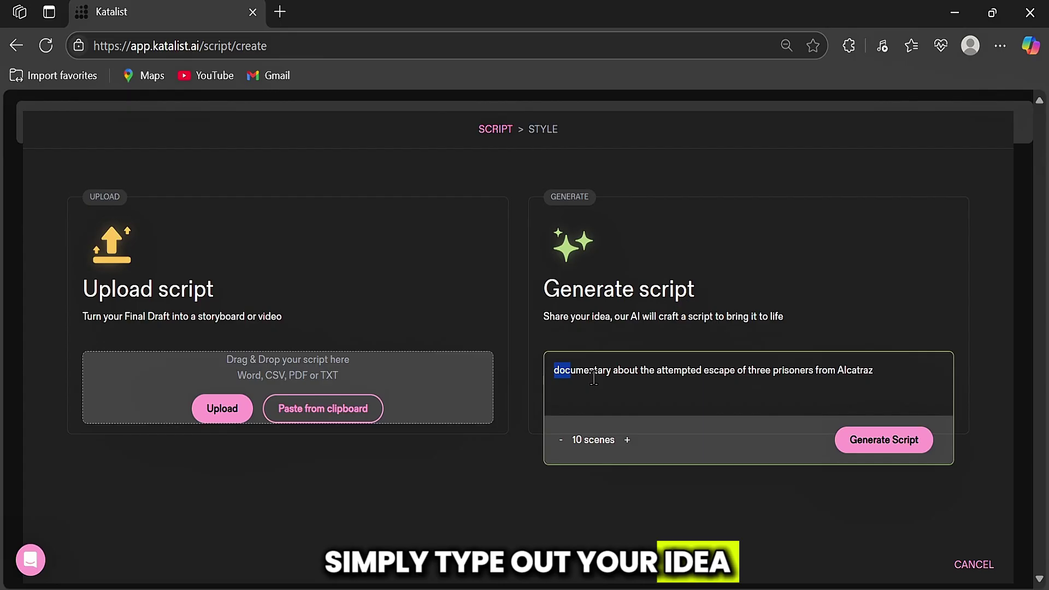
{"action": "left_click_drag", "start_coordinate": [594, 377], "coordinate": [885, 363]}
{"action": "left_click", "coordinate": [885, 371]}
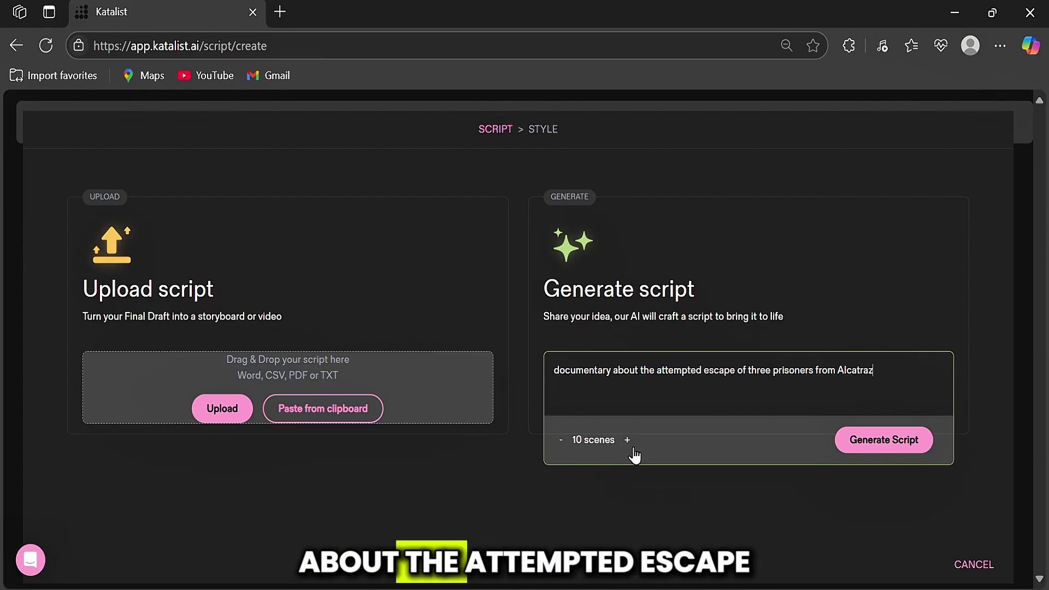
{"action": "left_click", "coordinate": [563, 444]}
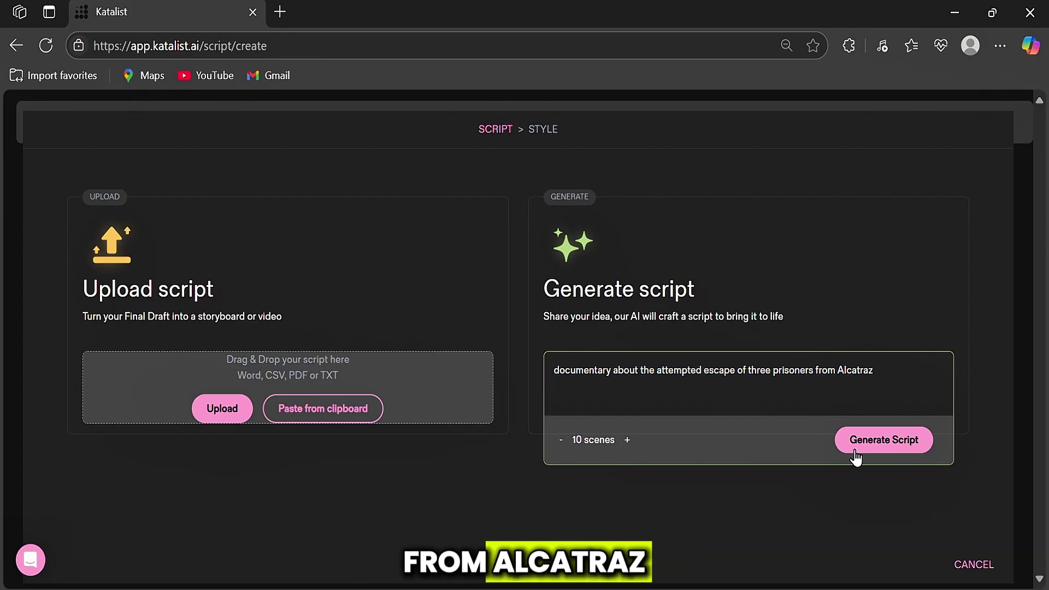
{"action": "left_click", "coordinate": [859, 448]}
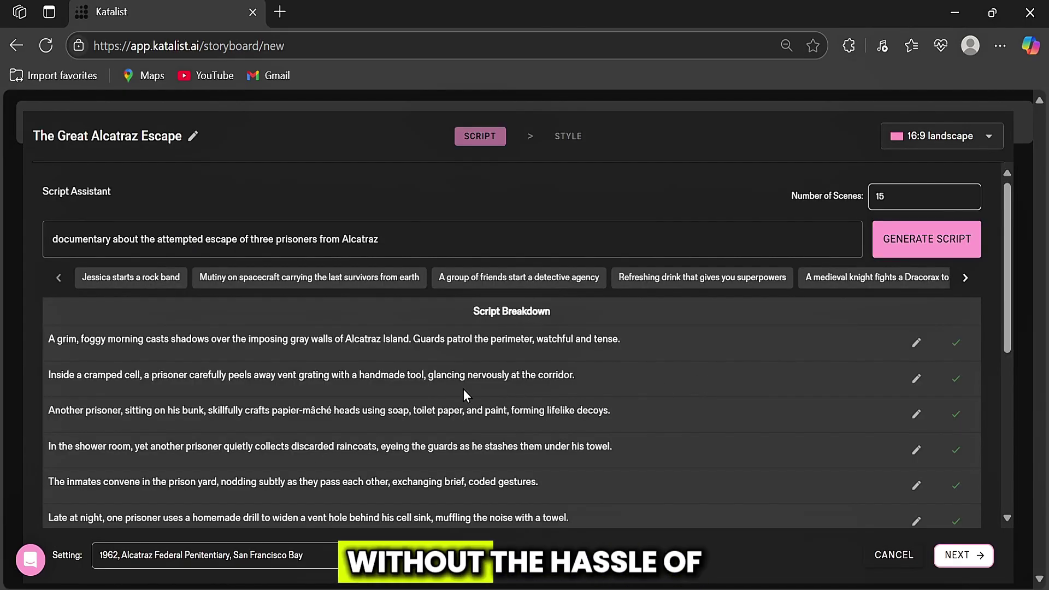
Review the script breakdown and edit, then confirm, the first scene's description.
{"action": "scroll", "coordinate": [465, 395], "scroll_direction": "down", "scroll_amount": 6}
{"action": "scroll", "coordinate": [432, 399], "scroll_direction": "up", "scroll_amount": 5}
{"action": "scroll", "coordinate": [432, 399], "scroll_direction": "down", "scroll_amount": 1}
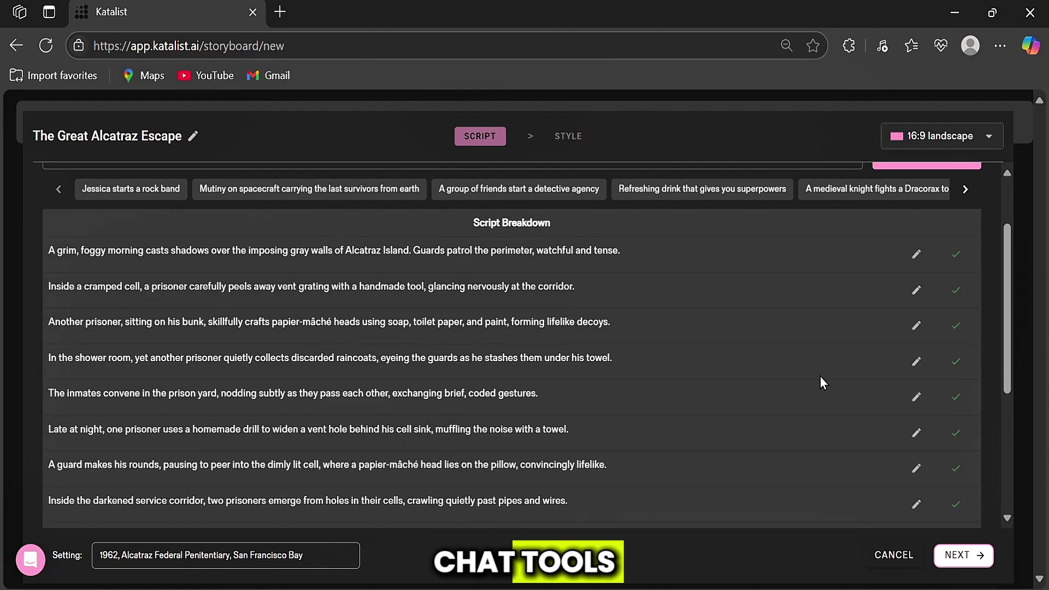
{"action": "scroll", "coordinate": [821, 382], "scroll_direction": "up", "scroll_amount": 1}
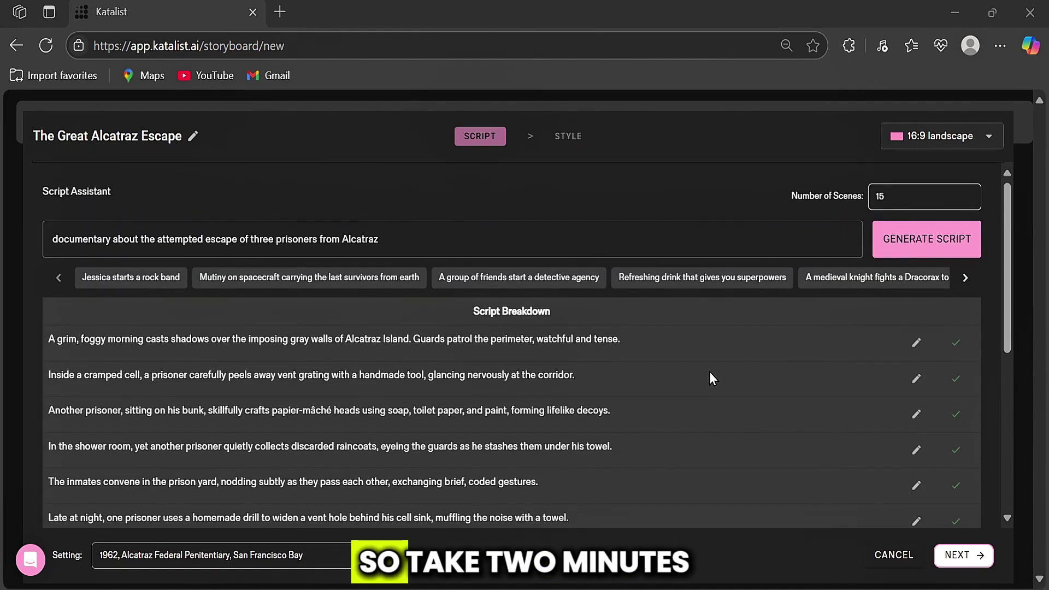
{"action": "left_click", "coordinate": [918, 344]}
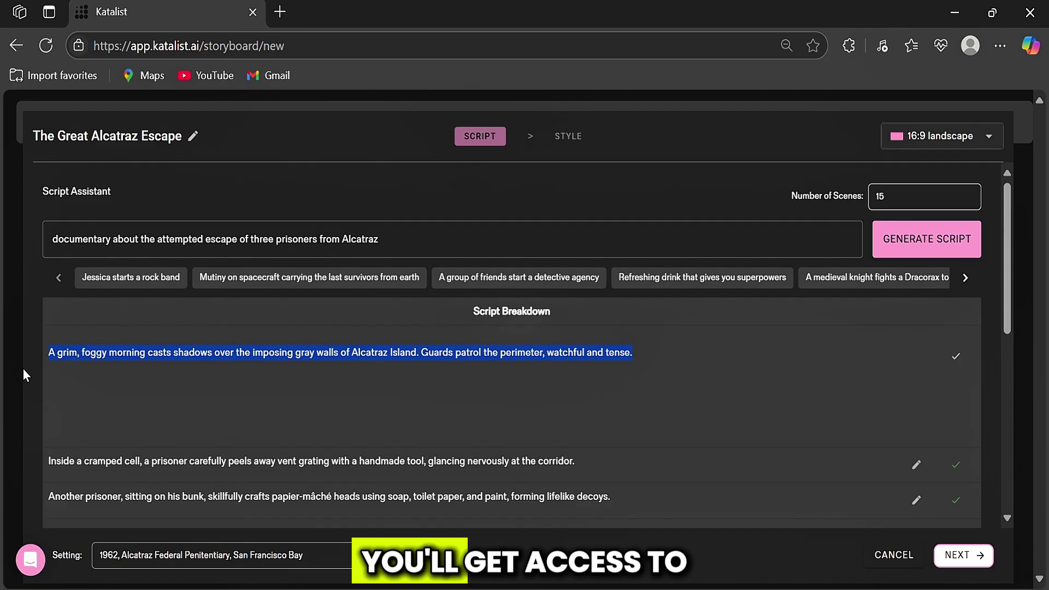
{"action": "left_click", "coordinate": [952, 361]}
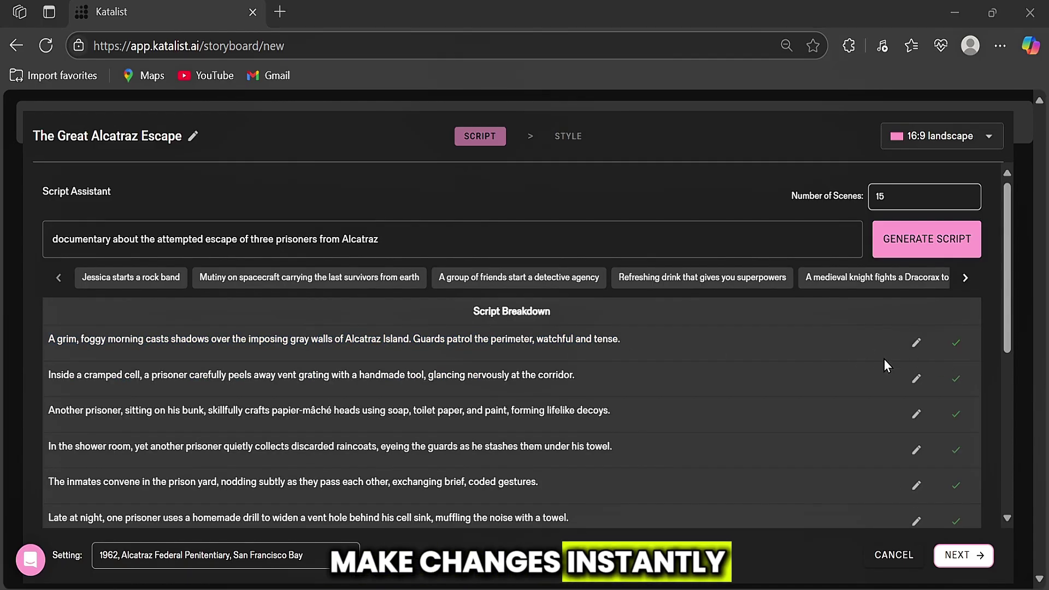
Set Number of Scenes to 25 and keep the 16:9 landscape aspect ratio.
{"action": "left_click", "coordinate": [899, 197]}
{"action": "key", "text": "BackSpace"}
{"action": "key", "text": "BackSpace"}
{"action": "type", "text": "2"}
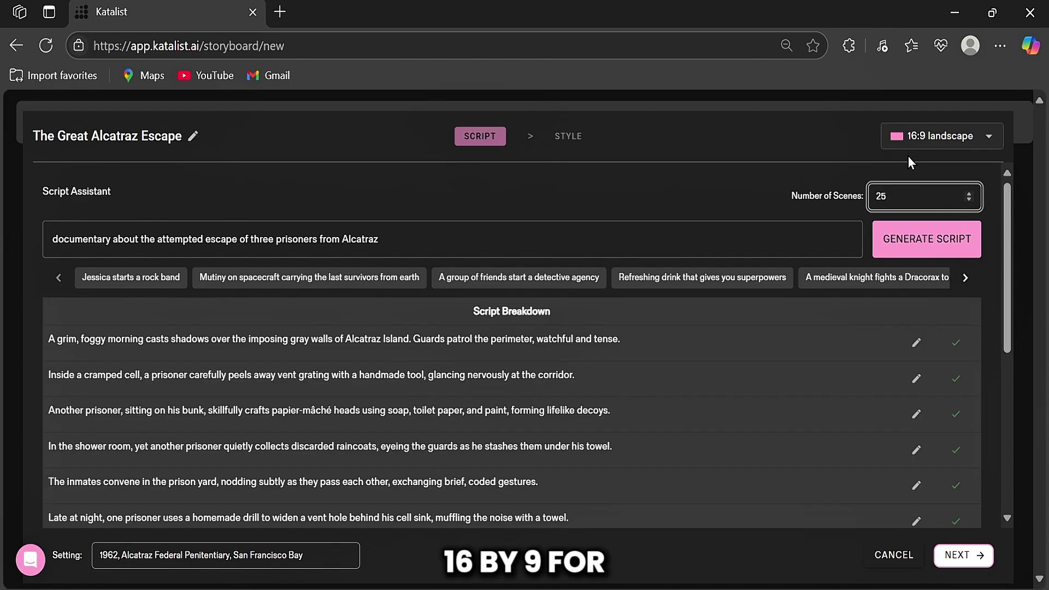
{"action": "left_click", "coordinate": [973, 139]}
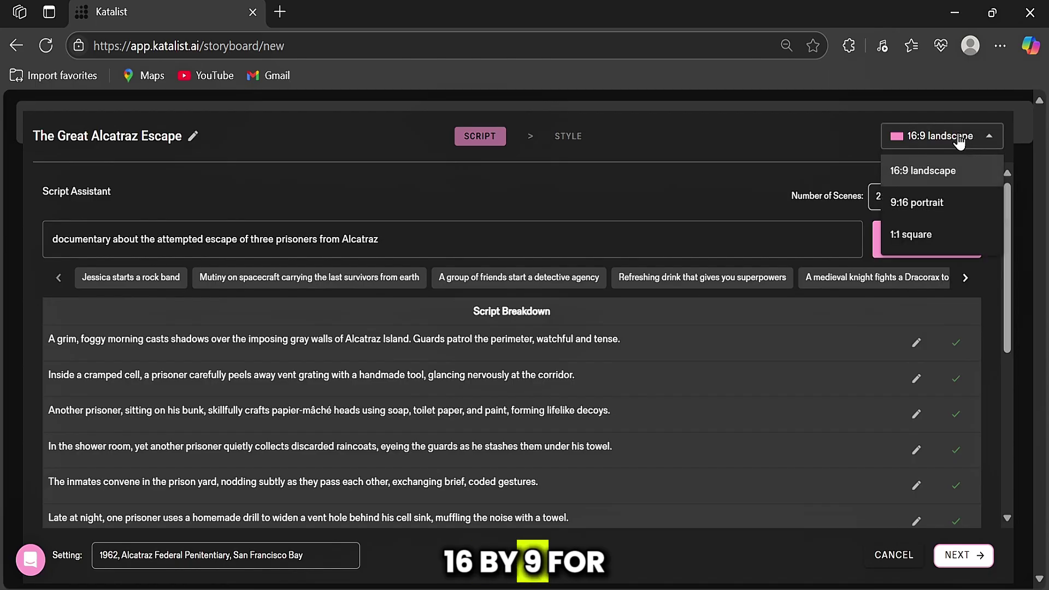
{"action": "left_click", "coordinate": [929, 202]}
{"action": "left_click", "coordinate": [923, 140]}
{"action": "left_click", "coordinate": [956, 171]}
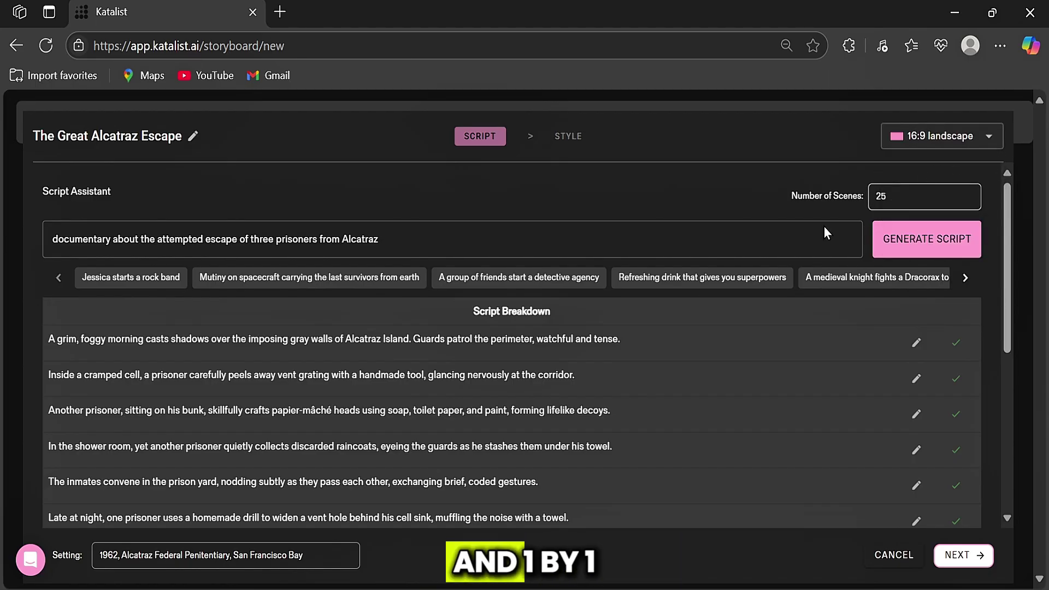
{"action": "scroll", "coordinate": [739, 476], "scroll_direction": "down", "scroll_amount": 10}
Try the Anime, Computer Animation and Cartoon styles, then settle on Cinematic and continue to the cast.
{"action": "left_click", "coordinate": [959, 555]}
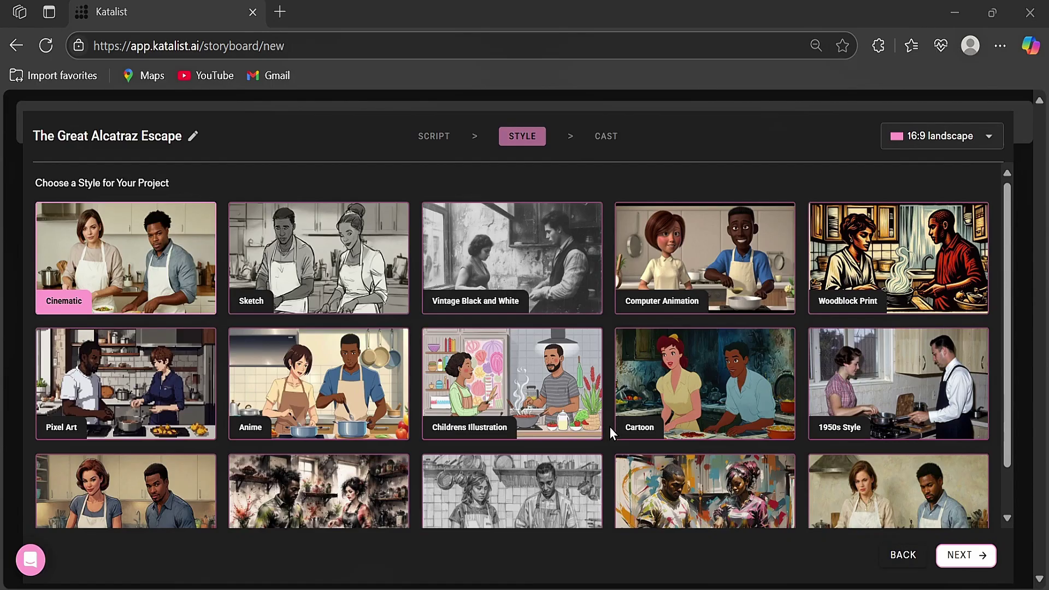
{"action": "left_click", "coordinate": [280, 388]}
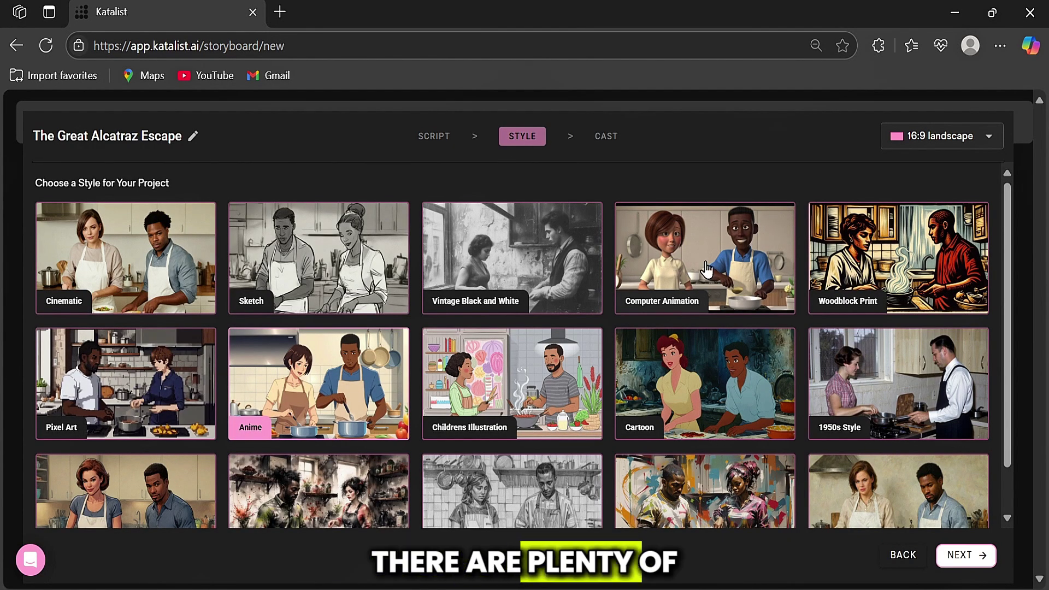
{"action": "left_click", "coordinate": [730, 255]}
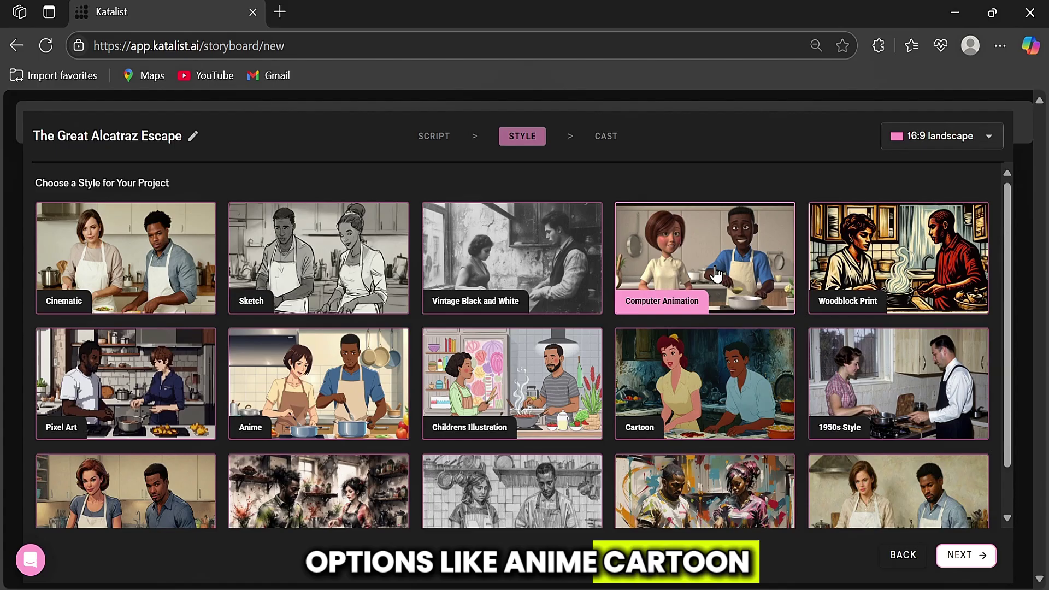
{"action": "left_click", "coordinate": [747, 413]}
{"action": "scroll", "coordinate": [688, 422], "scroll_direction": "down", "scroll_amount": 1}
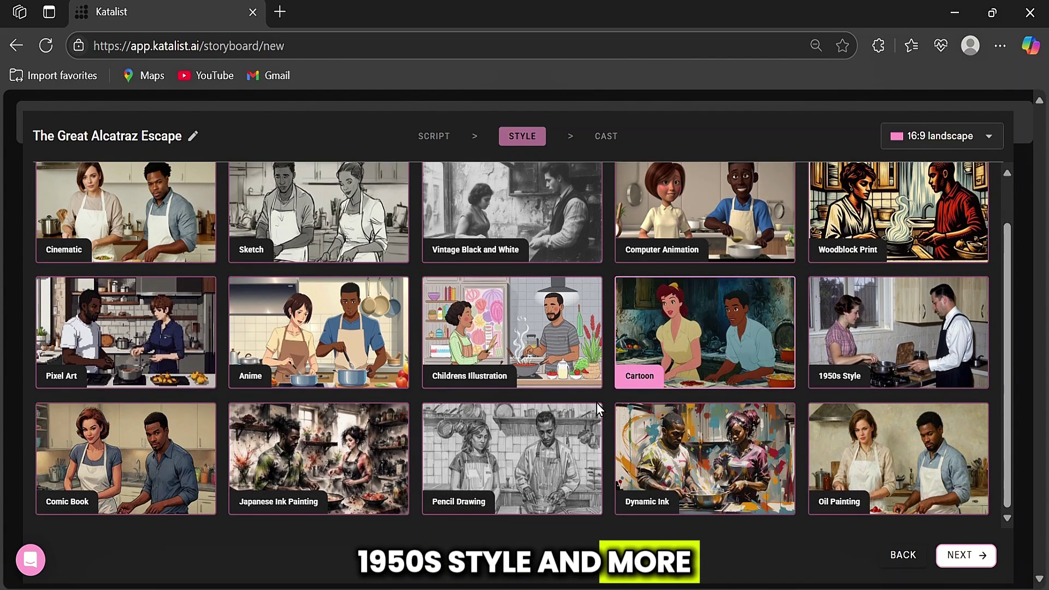
{"action": "scroll", "coordinate": [121, 490], "scroll_direction": "up", "scroll_amount": 1}
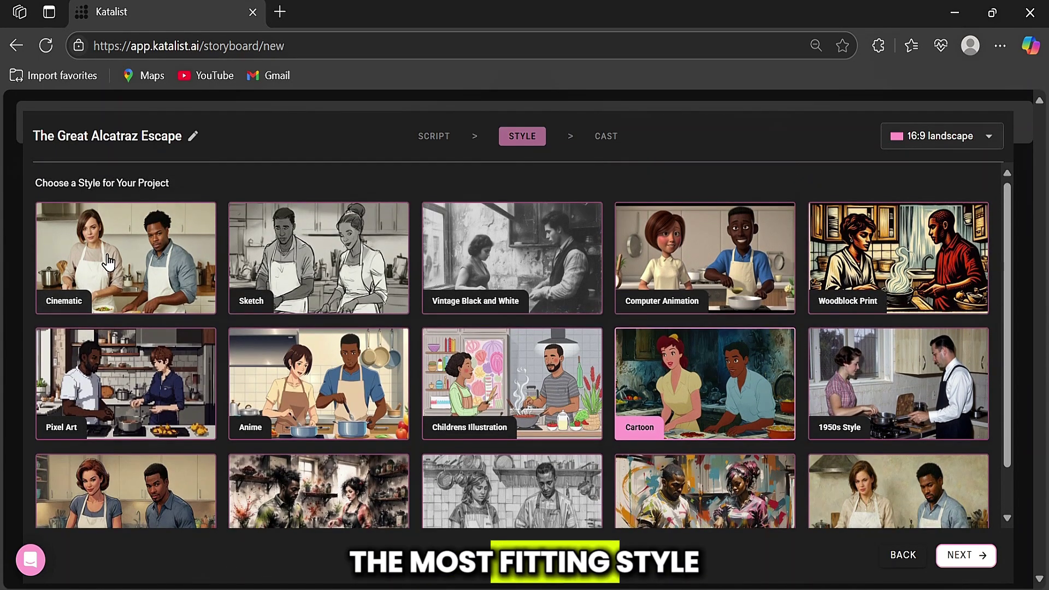
{"action": "left_click", "coordinate": [104, 262]}
{"action": "left_click", "coordinate": [964, 557]}
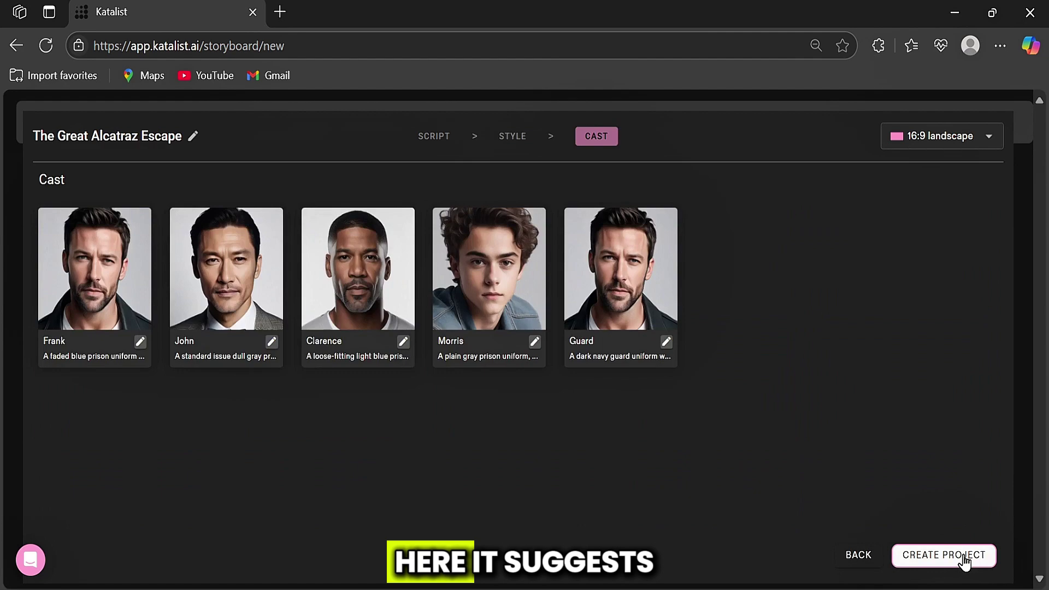
Create the project and scroll through the generated Alcatraz storyboard.
{"action": "left_click", "coordinate": [917, 568]}
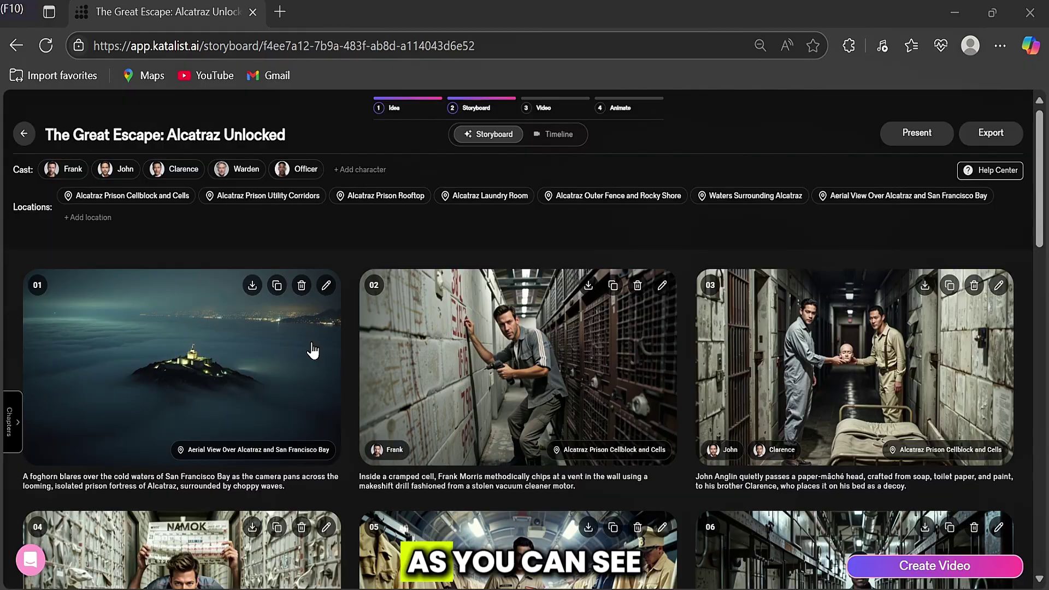
{"action": "scroll", "coordinate": [312, 349], "scroll_direction": "down", "scroll_amount": 13}
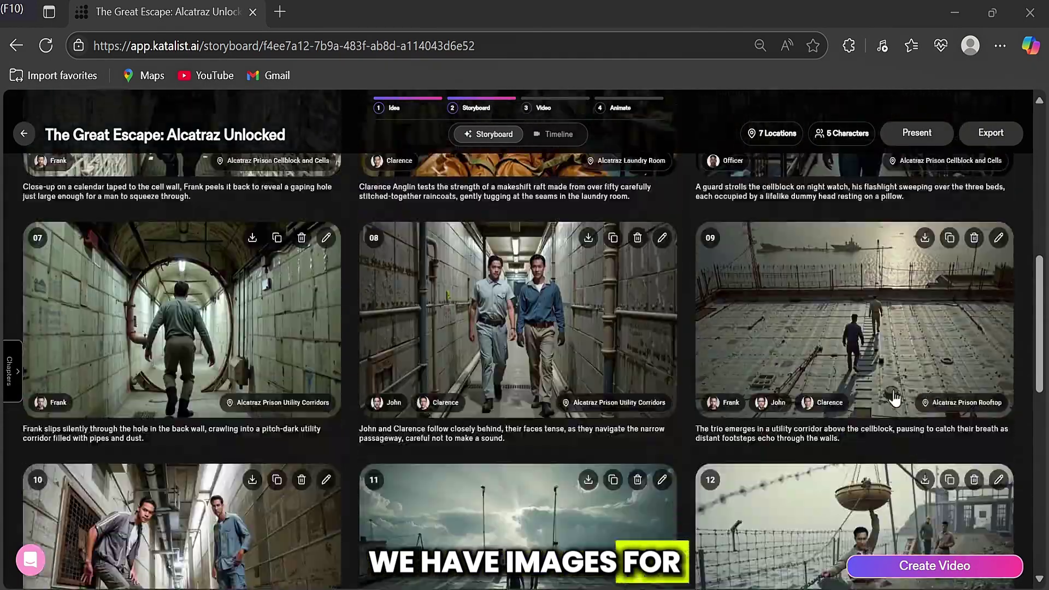
{"action": "scroll", "coordinate": [886, 297], "scroll_direction": "down", "scroll_amount": 6}
{"action": "scroll", "coordinate": [829, 305], "scroll_direction": "up", "scroll_amount": 15}
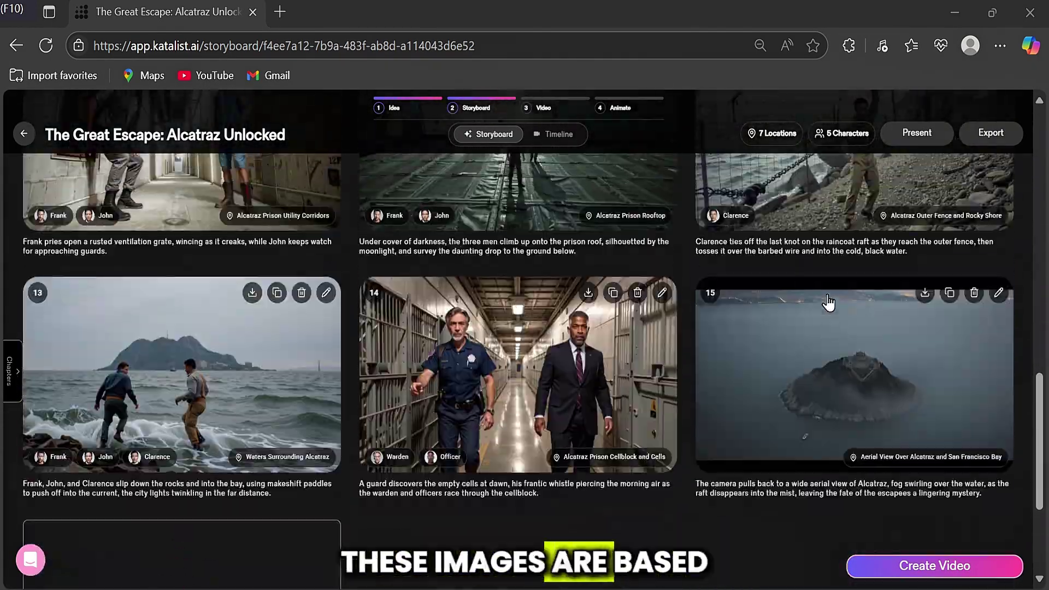
{"action": "scroll", "coordinate": [689, 355], "scroll_direction": "up", "scroll_amount": 10}
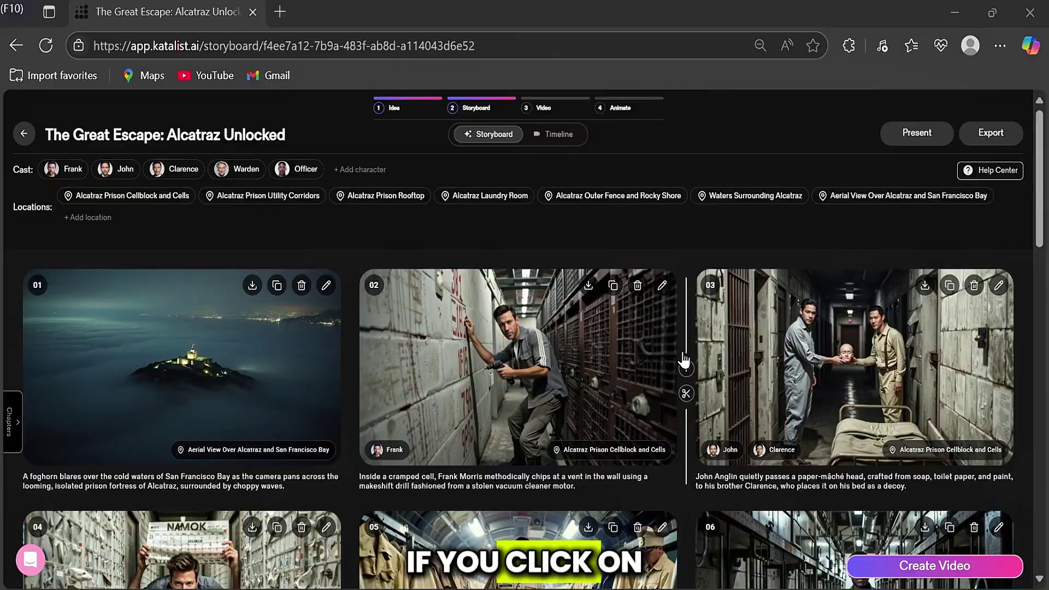
Inspect the utility corridors and aerial view location prompts, saving the aerial view unchanged.
{"action": "left_click", "coordinate": [257, 196]}
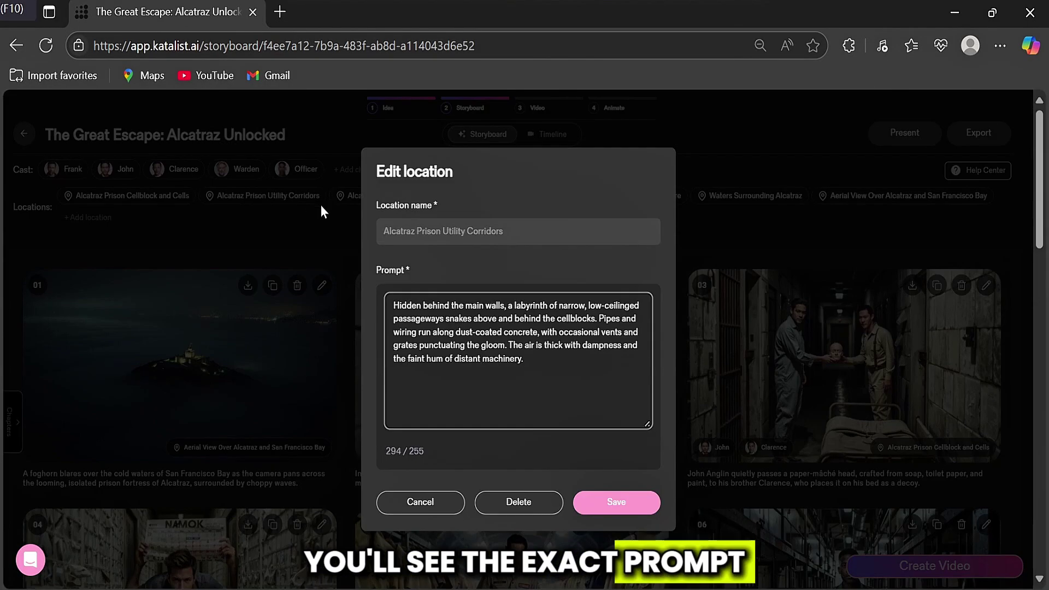
{"action": "left_click", "coordinate": [429, 507]}
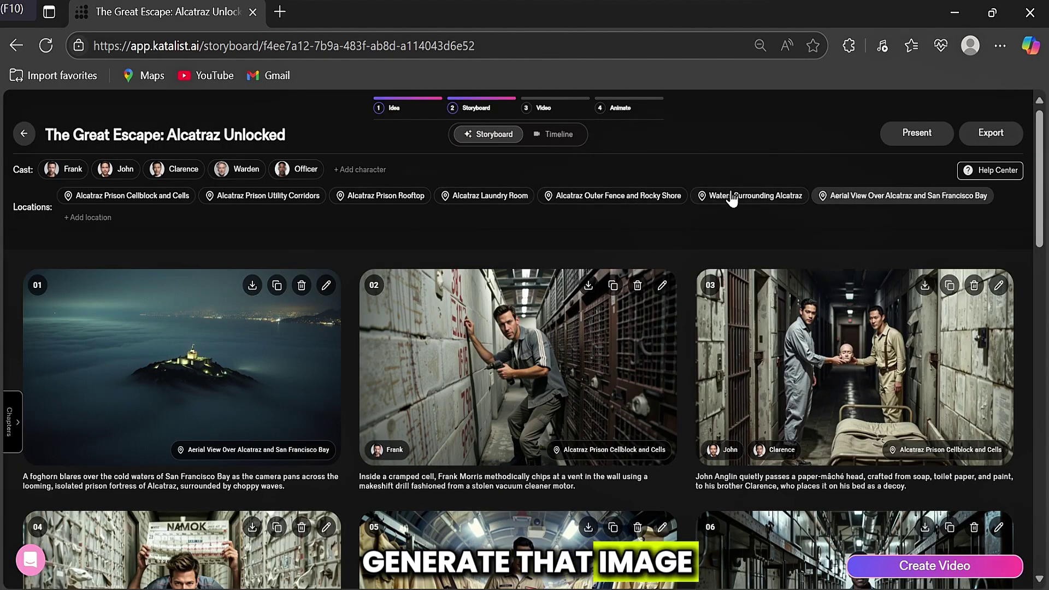
{"action": "left_click", "coordinate": [863, 198]}
{"action": "triple_click", "coordinate": [448, 362]}
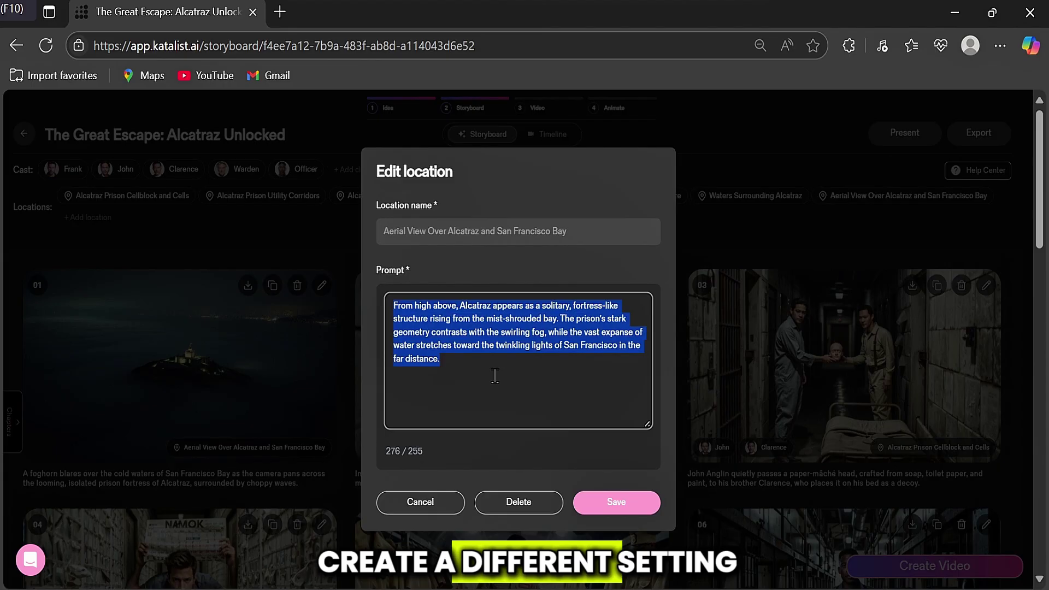
{"action": "left_click", "coordinate": [432, 359]}
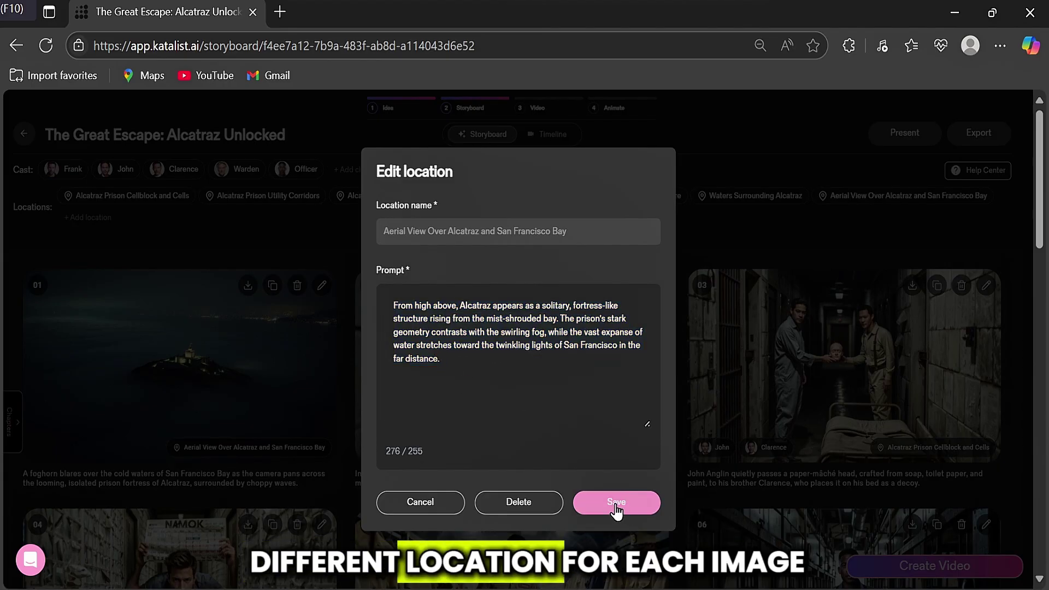
{"action": "left_click", "coordinate": [614, 503]}
{"action": "left_click", "coordinate": [517, 488]}
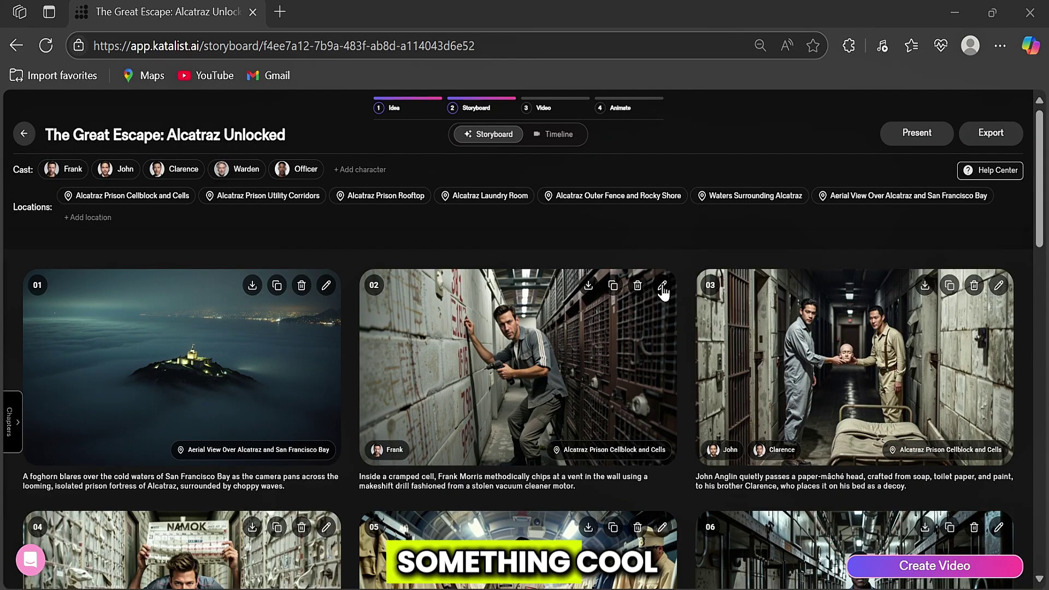
Set frame 02's shot to Extreme close-up and its angle to Straight on shot.
{"action": "left_click", "coordinate": [508, 280]}
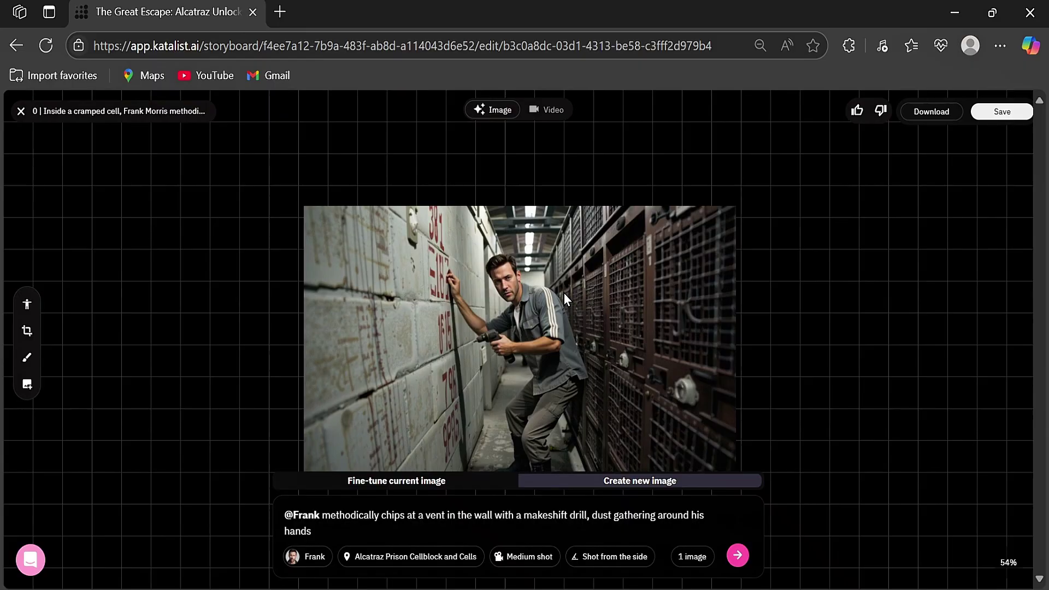
{"action": "left_click", "coordinate": [525, 557]}
{"action": "left_click", "coordinate": [542, 462]}
{"action": "left_click", "coordinate": [612, 556]}
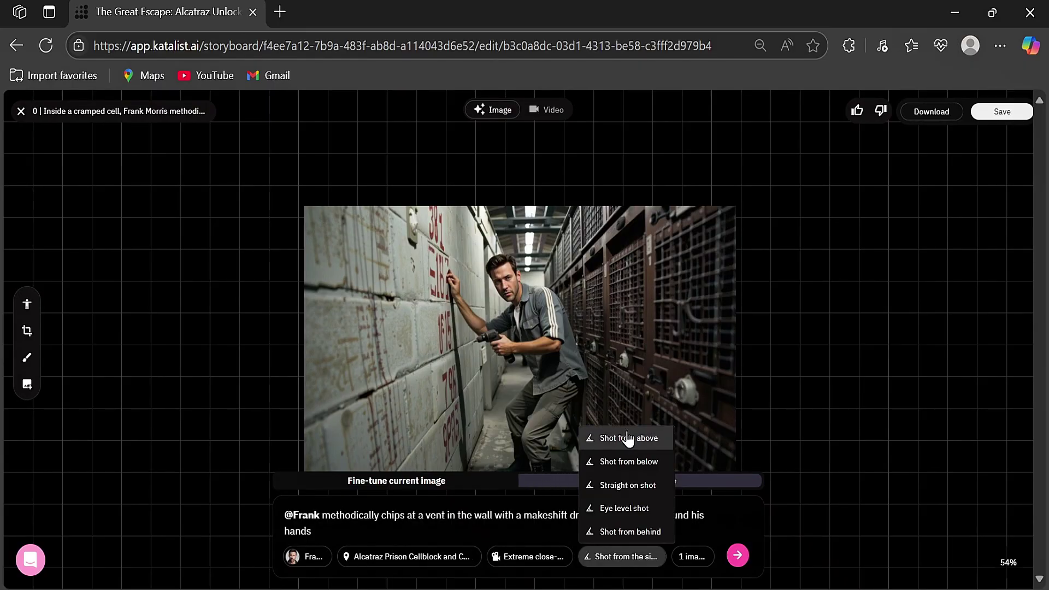
{"action": "left_click", "coordinate": [621, 484]}
{"action": "left_click", "coordinate": [466, 556]}
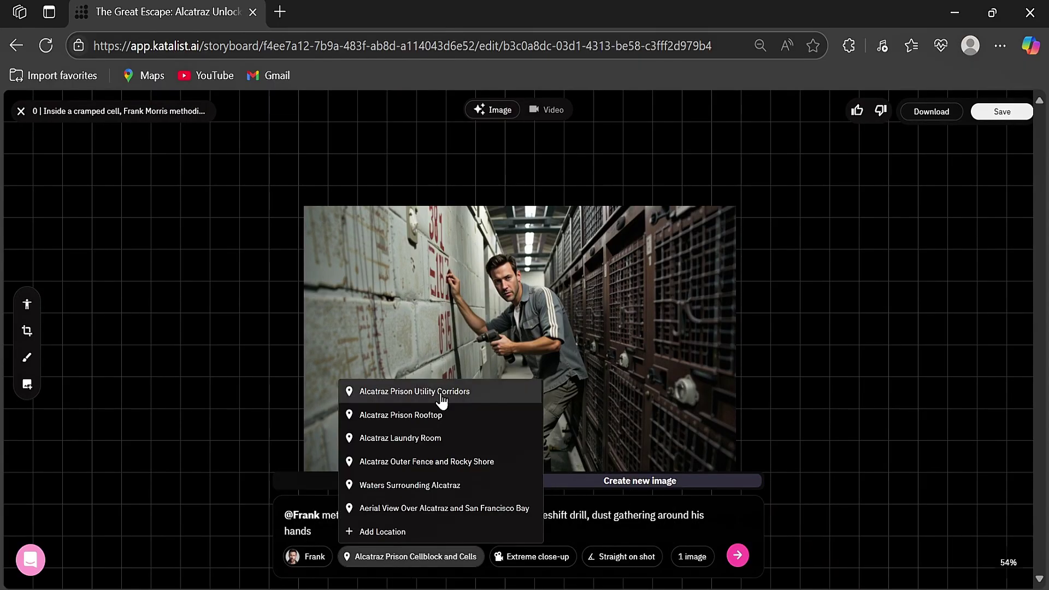
{"action": "left_click", "coordinate": [365, 532]}
{"action": "left_click", "coordinate": [399, 339]}
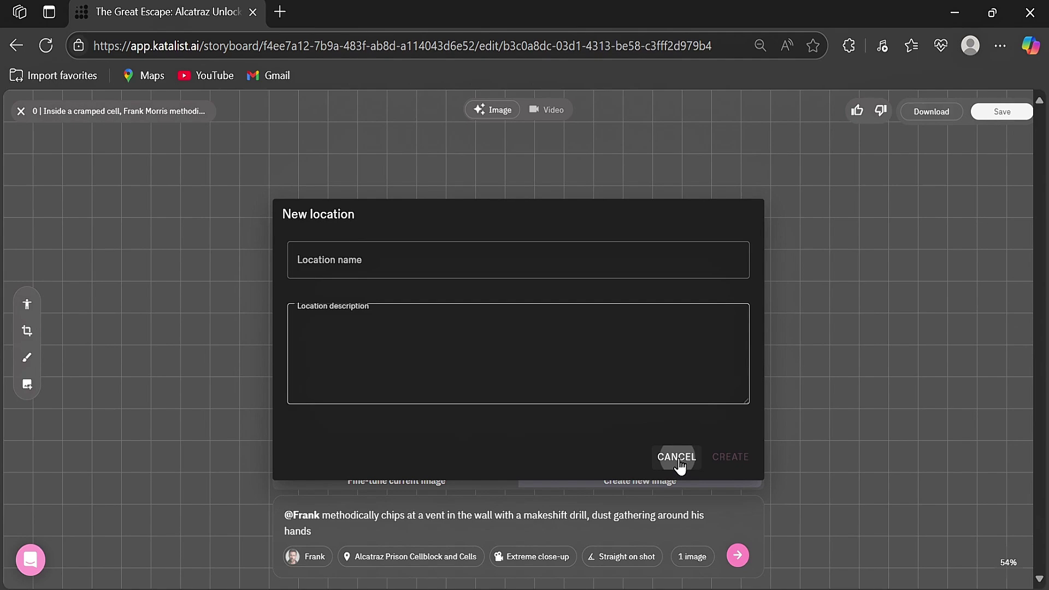
{"action": "left_click", "coordinate": [678, 458]}
Generate the new frame 02 image and compare it with the original.
{"action": "left_click", "coordinate": [738, 555]}
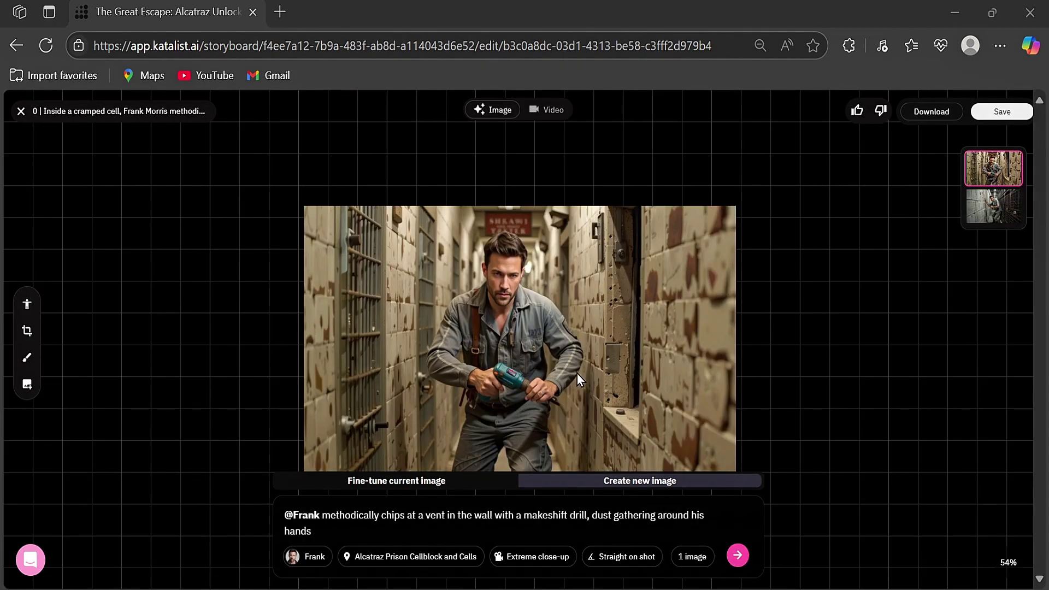
{"action": "left_click", "coordinate": [993, 206]}
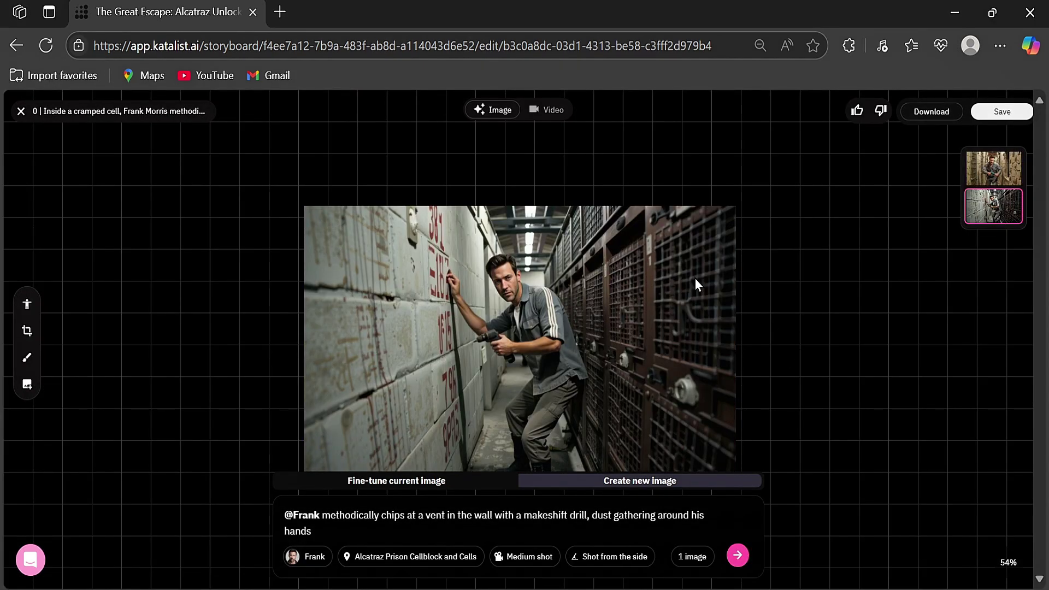
{"action": "left_click", "coordinate": [993, 174]}
{"action": "scroll", "coordinate": [484, 279], "scroll_direction": "up", "scroll_amount": 2}
{"action": "scroll", "coordinate": [485, 279], "scroll_direction": "down", "scroll_amount": 3}
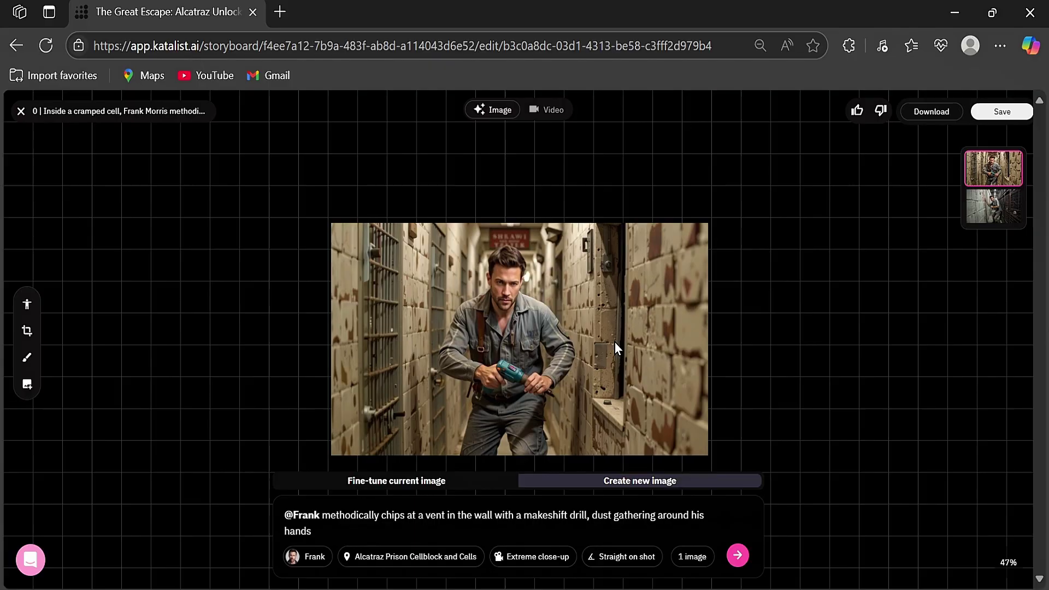
{"action": "scroll", "coordinate": [618, 348], "scroll_direction": "up", "scroll_amount": 1}
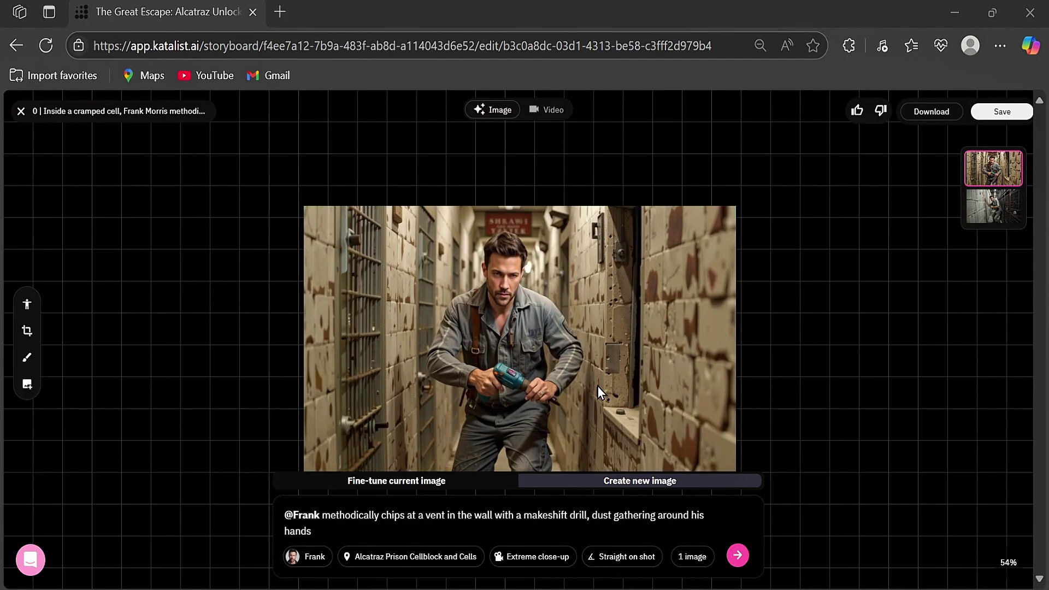
Switch frame 02 to video mode with an empty prompt and a 10-second clip length.
{"action": "left_click", "coordinate": [548, 112]}
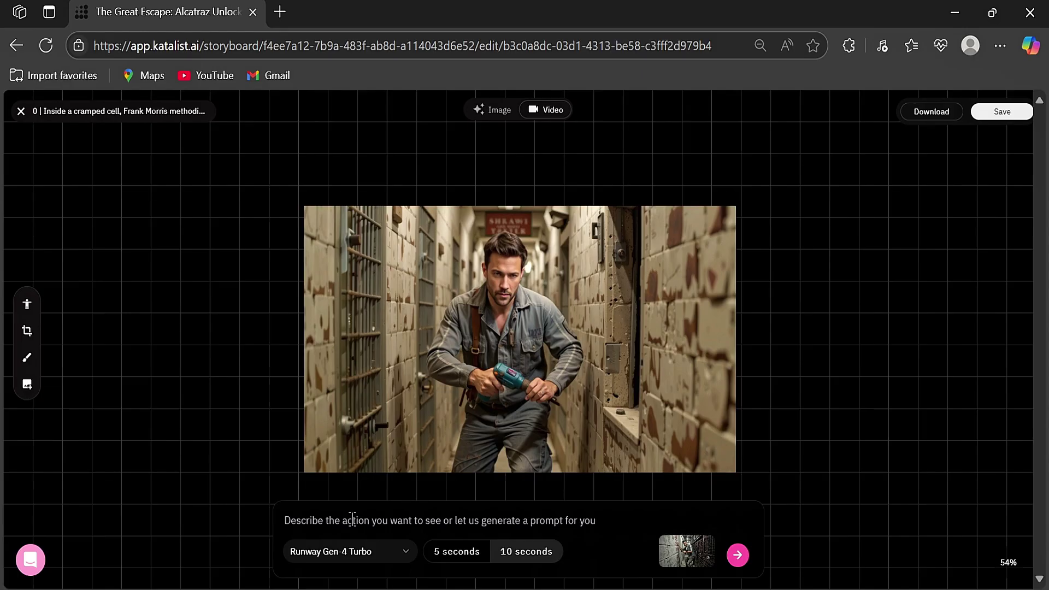
{"action": "type", "text": "describe the action or any specific elements you want to appear in the video"}
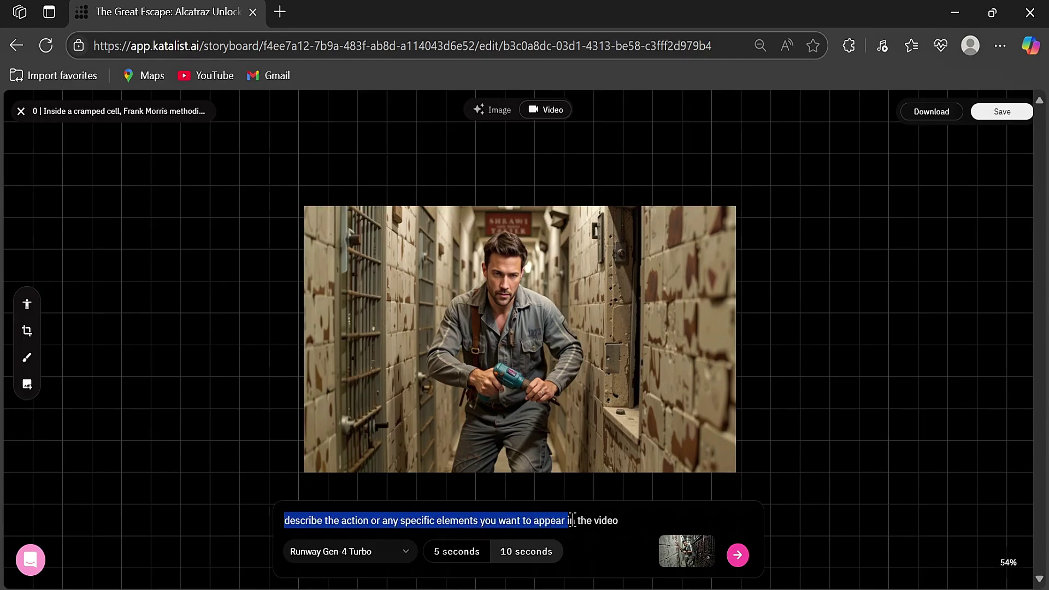
{"action": "left_click", "coordinate": [626, 521]}
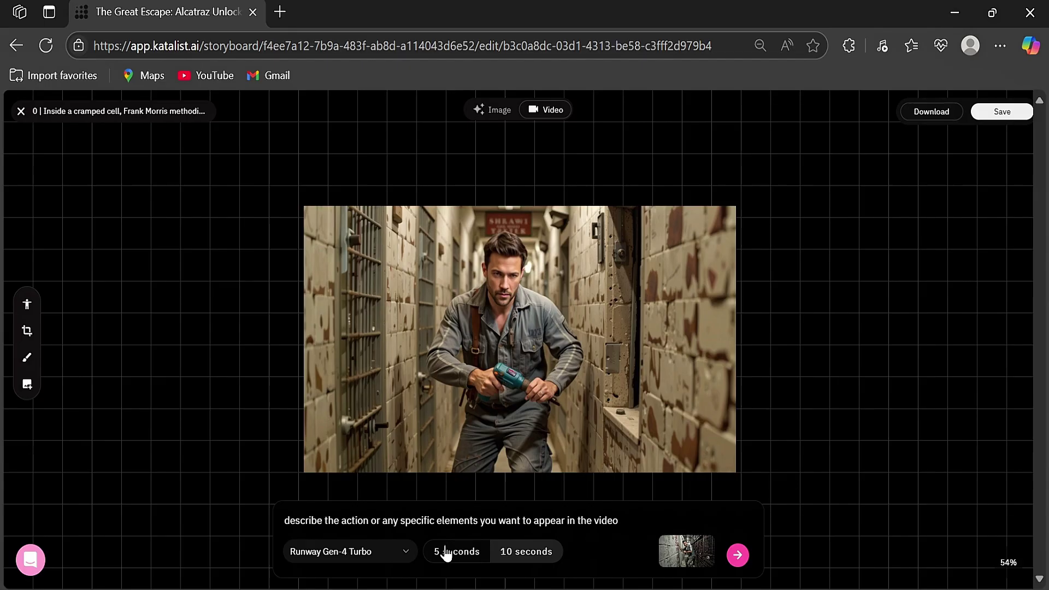
{"action": "key", "text": "ctrl+a"}
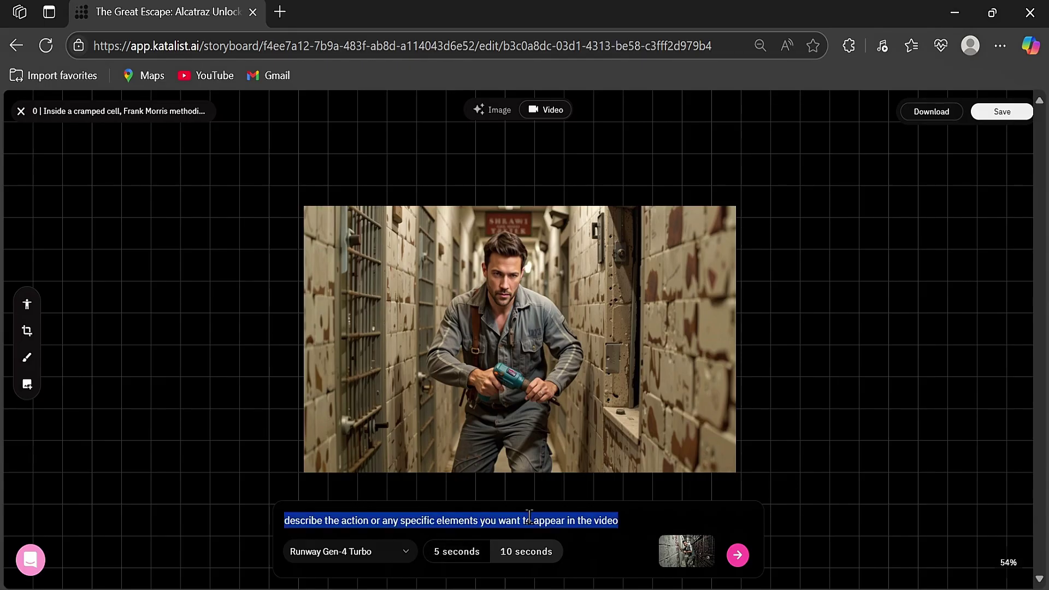
{"action": "key", "text": "BackSpace"}
{"action": "left_click", "coordinate": [439, 553]}
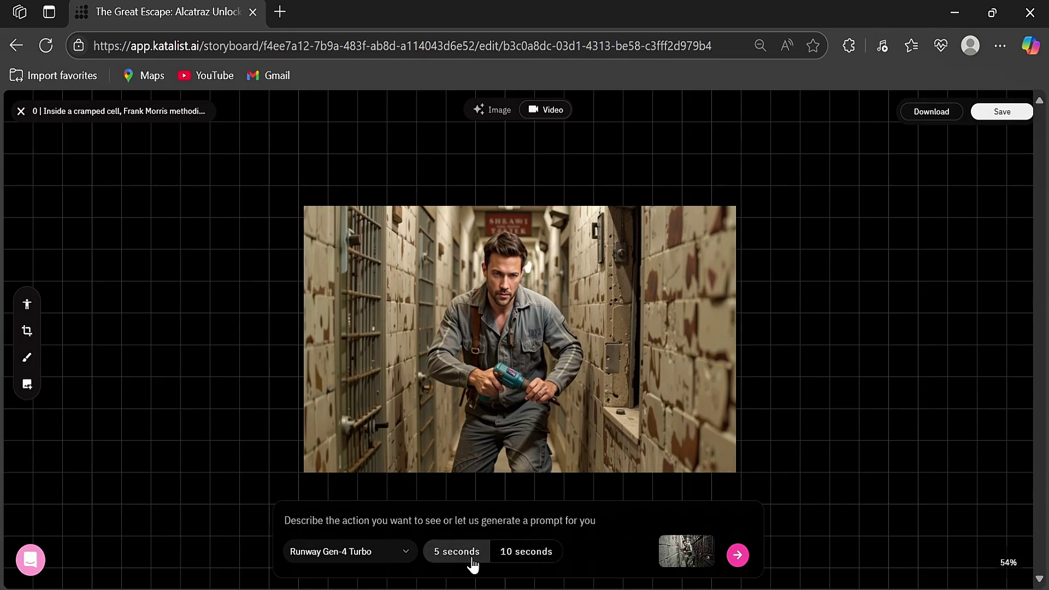
{"action": "left_click", "coordinate": [526, 553]}
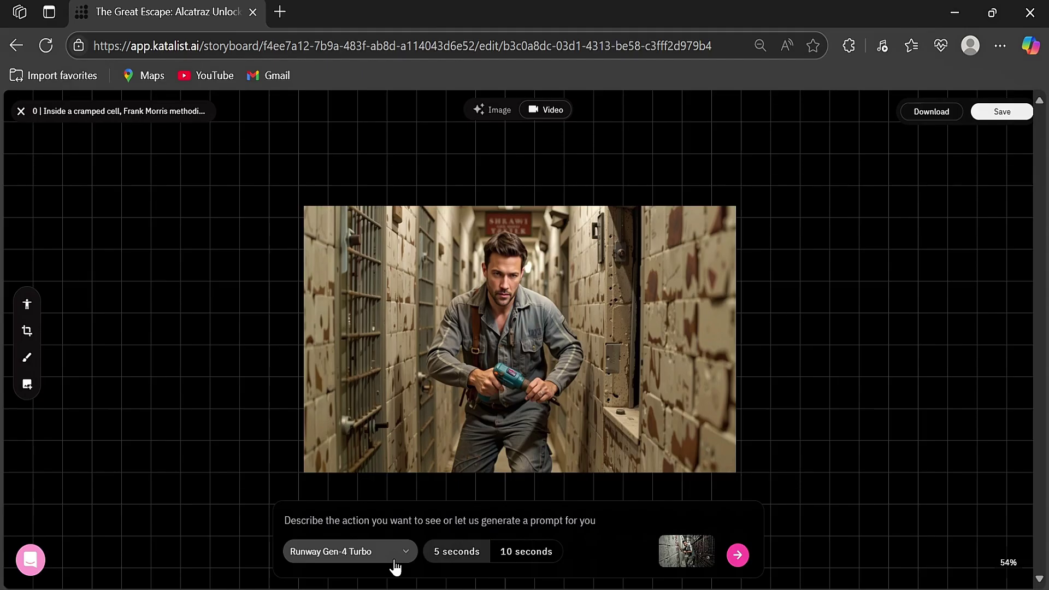
Keep Runway Gen-4 Turbo as the video model and generate the clip.
{"action": "left_click", "coordinate": [353, 564]}
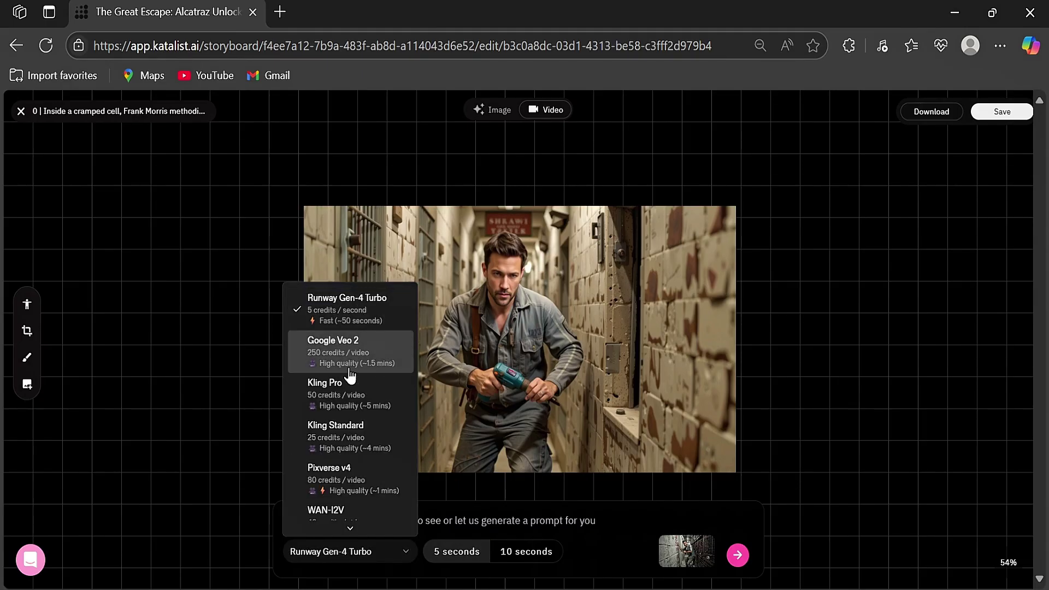
{"action": "scroll", "coordinate": [344, 436], "scroll_direction": "down", "scroll_amount": 1}
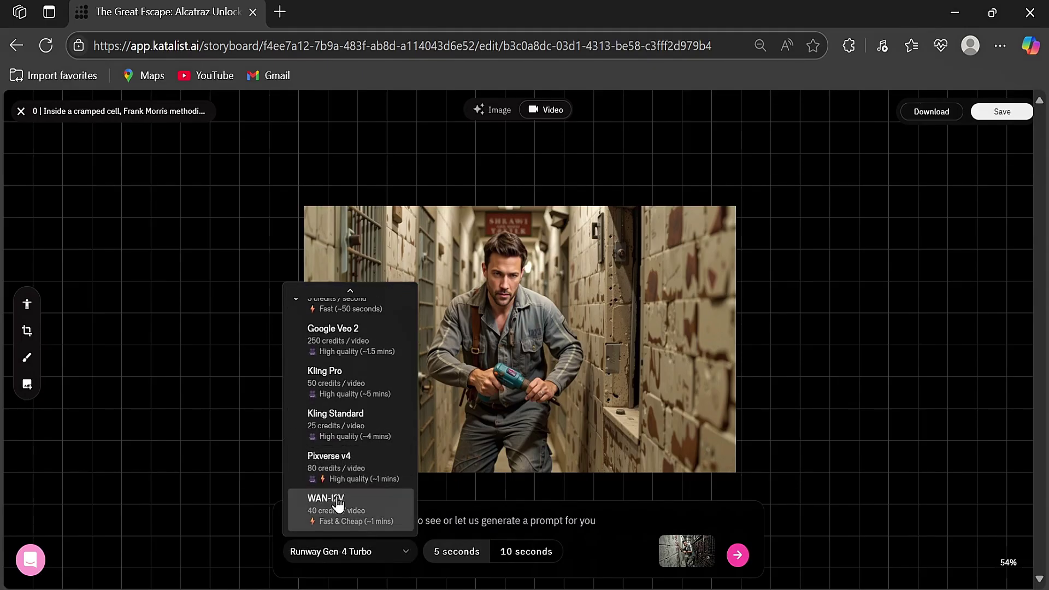
{"action": "scroll", "coordinate": [321, 464], "scroll_direction": "up", "scroll_amount": 1}
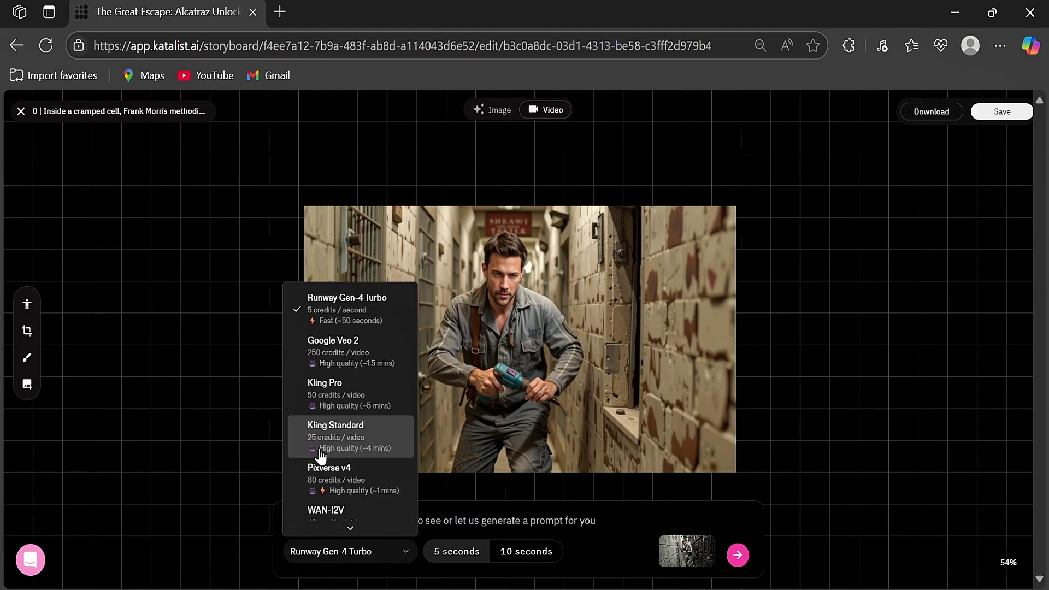
{"action": "left_click", "coordinate": [339, 330]}
{"action": "left_click", "coordinate": [738, 557]}
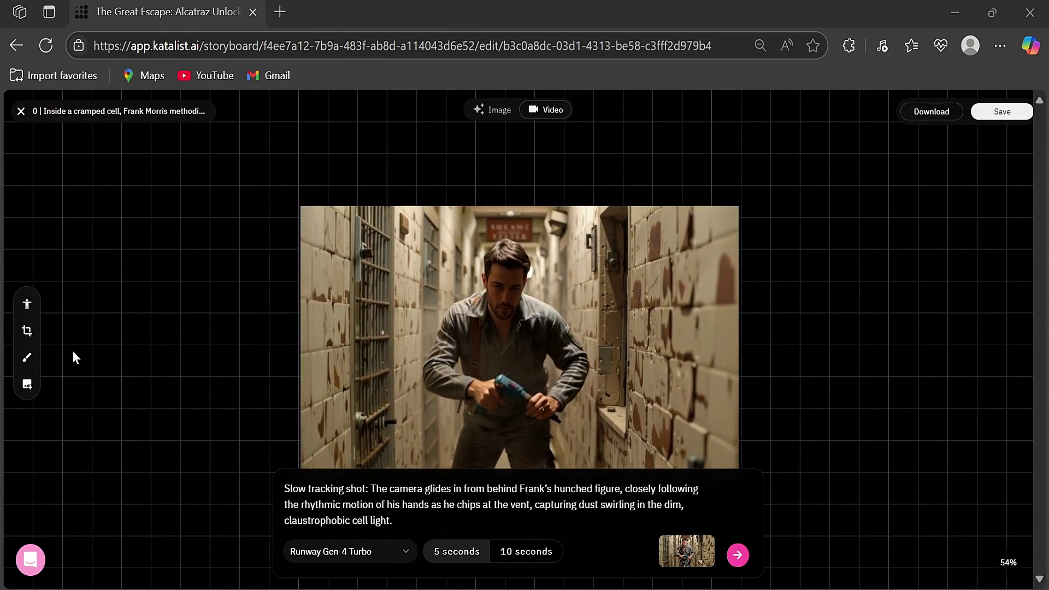
Drag the pose skeleton onto Frank and align its arm, hip and knee joints with his body.
{"action": "left_click", "coordinate": [26, 306]}
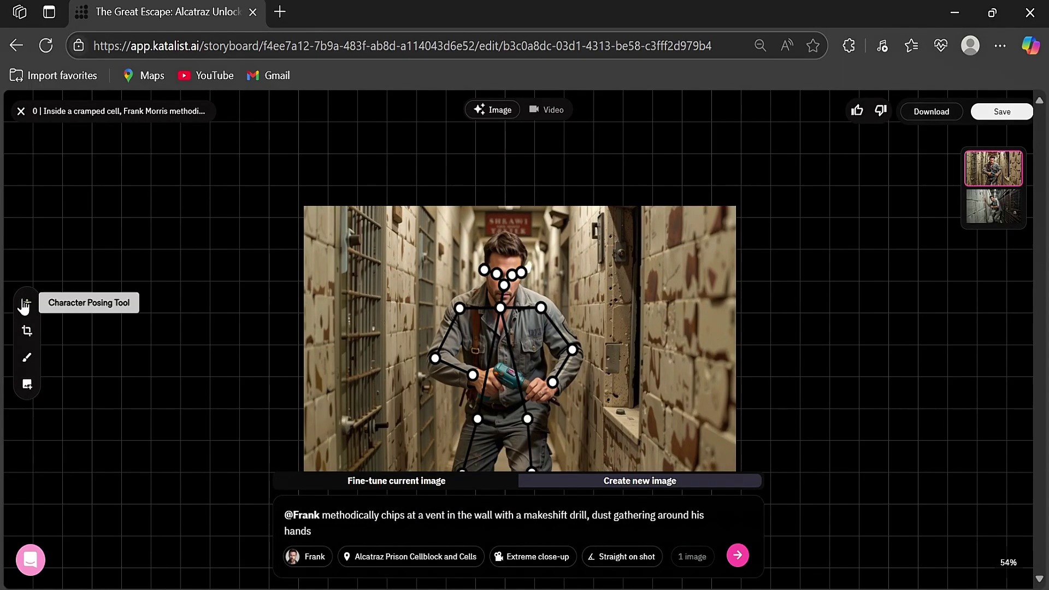
{"action": "left_click_drag", "start_coordinate": [505, 303], "coordinate": [628, 292]}
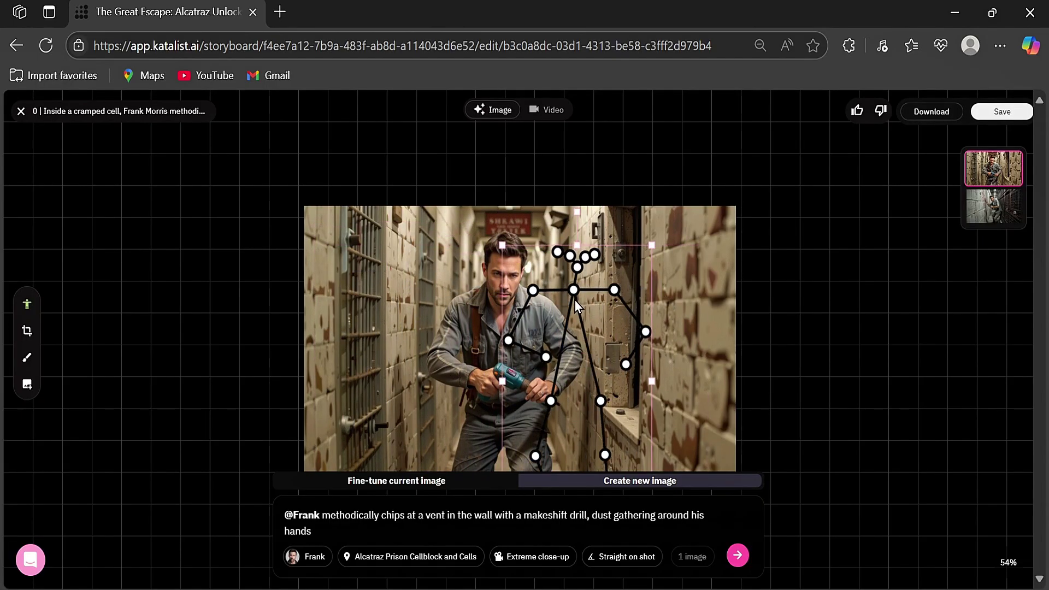
{"action": "left_click_drag", "start_coordinate": [571, 297], "coordinate": [506, 302]}
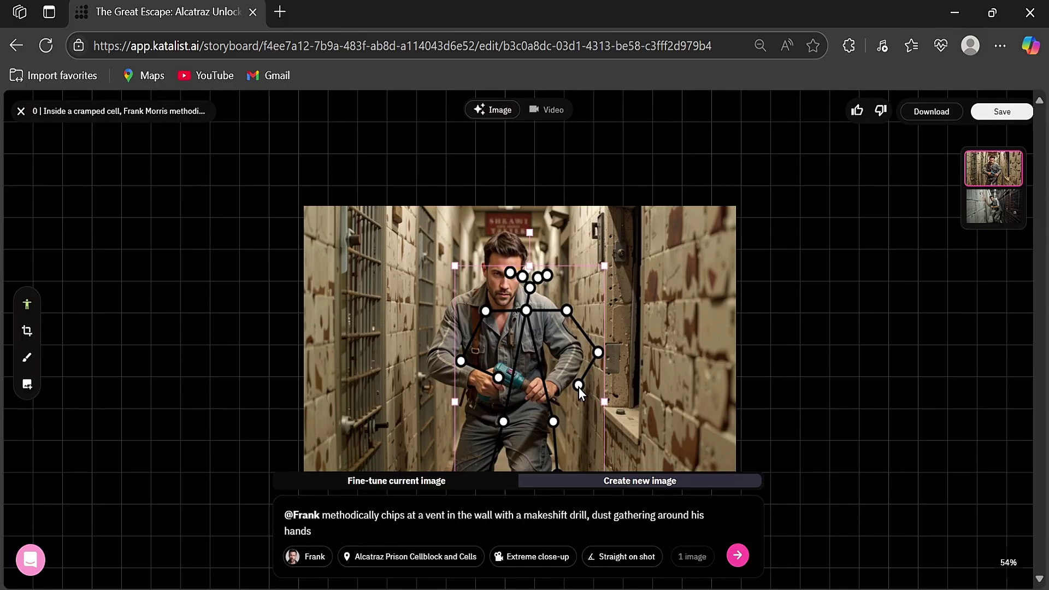
{"action": "left_click_drag", "start_coordinate": [573, 381], "coordinate": [569, 413]}
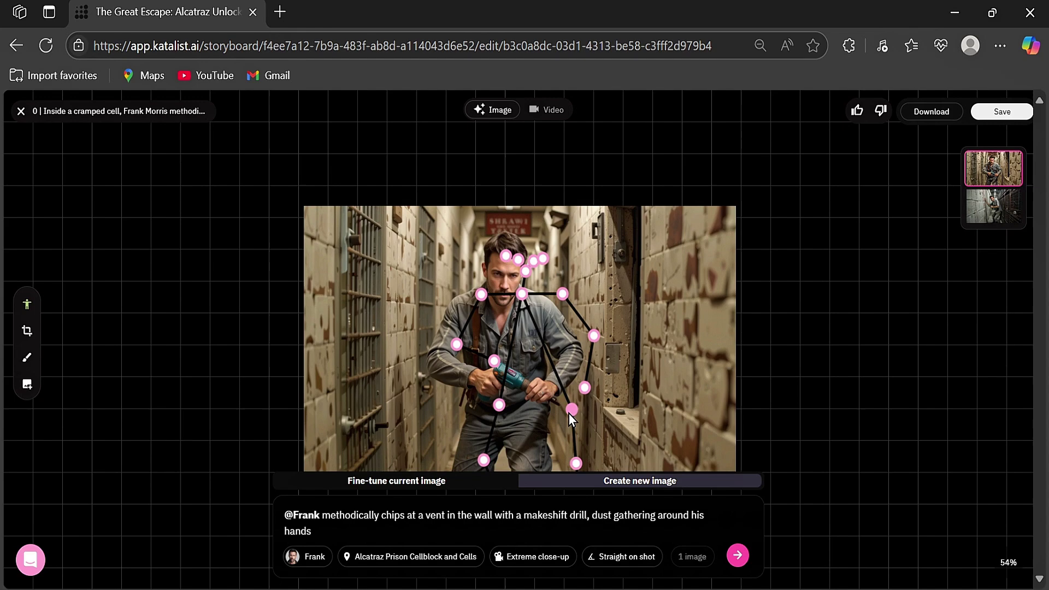
{"action": "left_click_drag", "start_coordinate": [499, 405], "coordinate": [503, 410]}
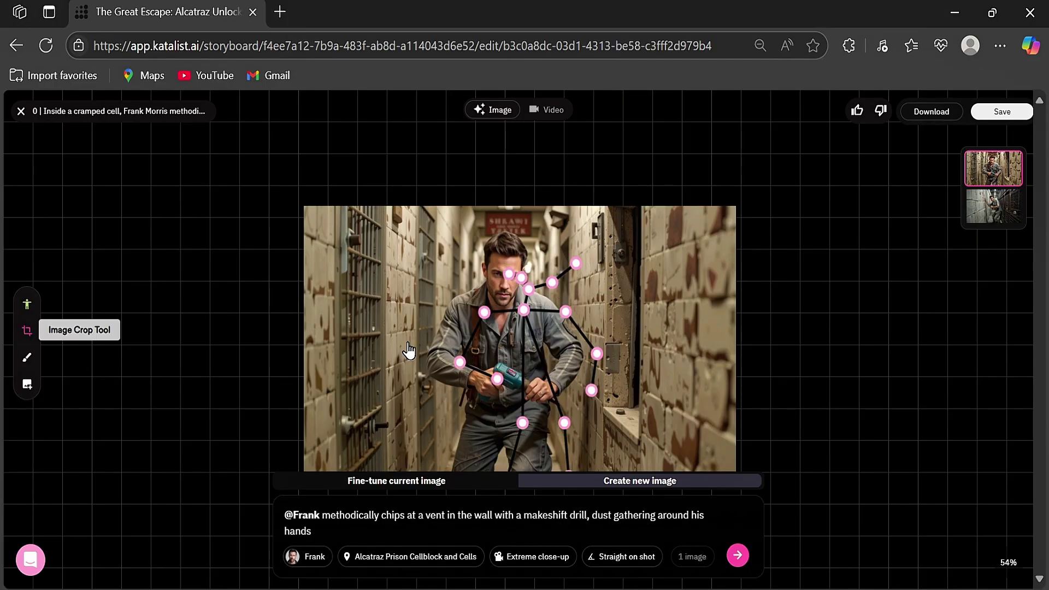
Position and resize a crop box over the man, then cancel to keep the full image.
{"action": "left_click_drag", "start_coordinate": [529, 298], "coordinate": [603, 301]}
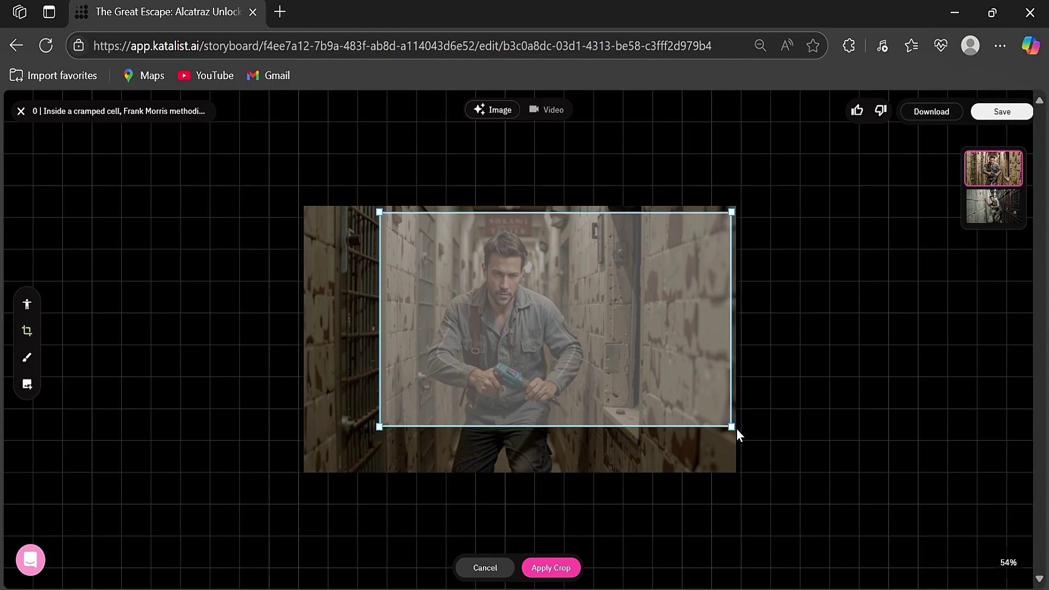
{"action": "mouse_move", "coordinate": [730, 422]}
{"action": "left_mouse_down"}
{"action": "mouse_move", "coordinate": [754, 464]}
{"action": "mouse_move", "coordinate": [719, 427]}
{"action": "left_mouse_up"}
{"action": "left_click_drag", "start_coordinate": [663, 389], "coordinate": [638, 402]}
{"action": "left_click_drag", "start_coordinate": [459, 417], "coordinate": [530, 398]}
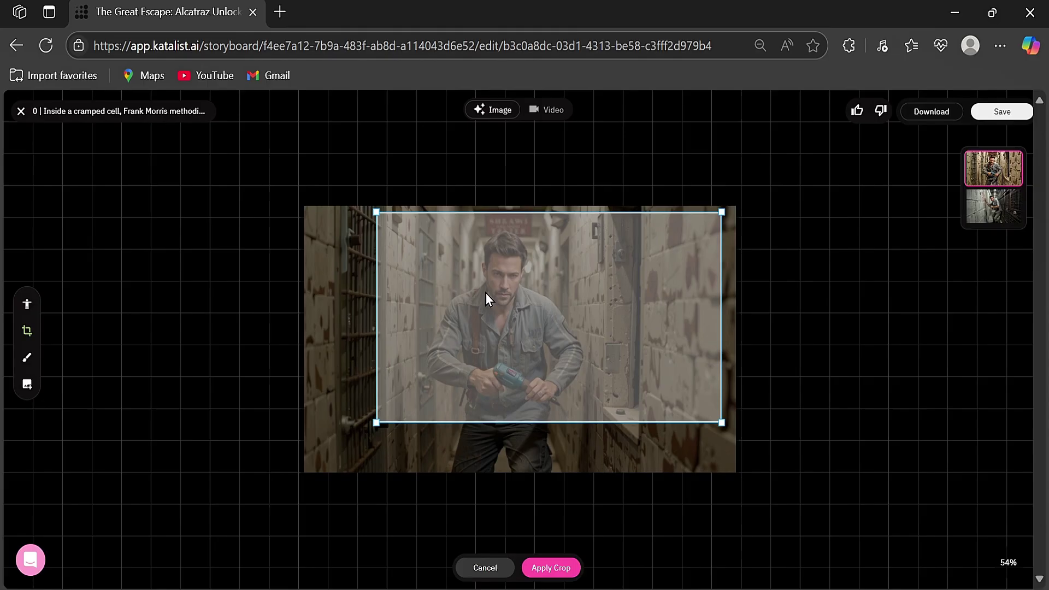
{"action": "left_click", "coordinate": [490, 571]}
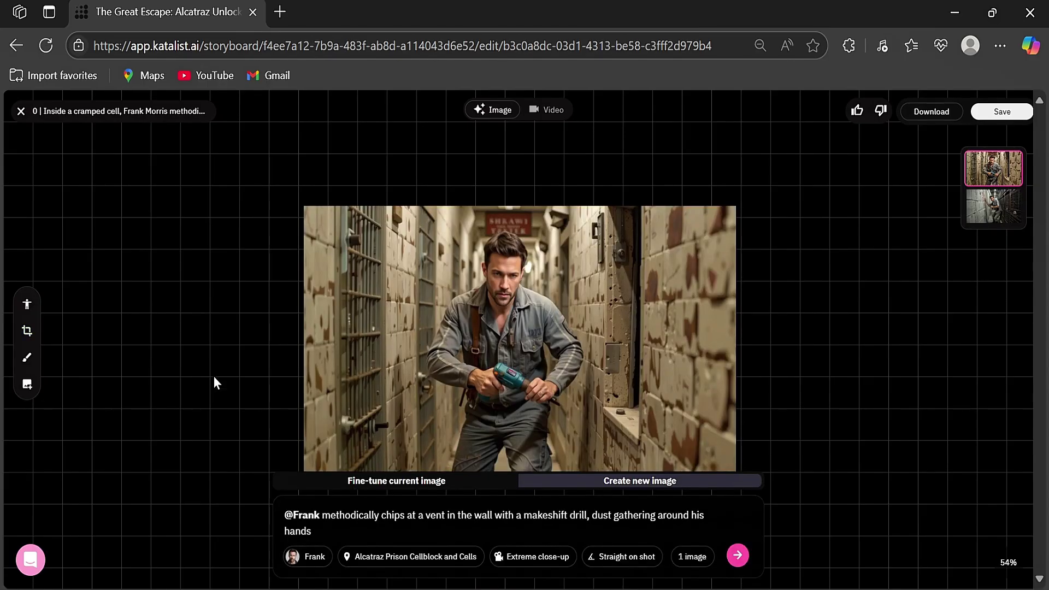
Paint over the man's face and generate a black thief mask on it.
{"action": "left_click", "coordinate": [28, 358]}
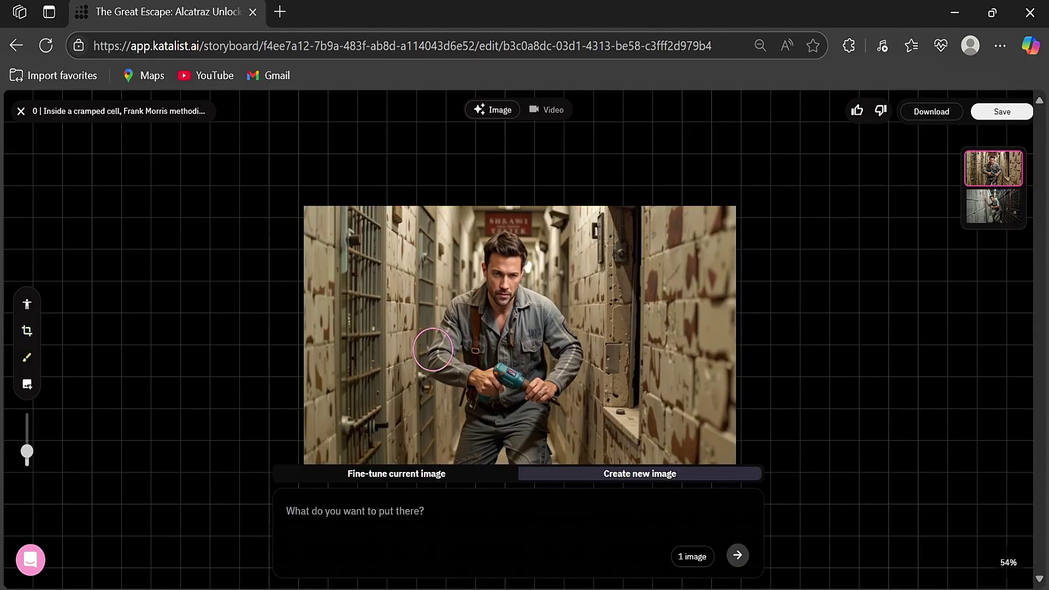
{"action": "left_click_drag", "start_coordinate": [511, 268], "coordinate": [504, 266]}
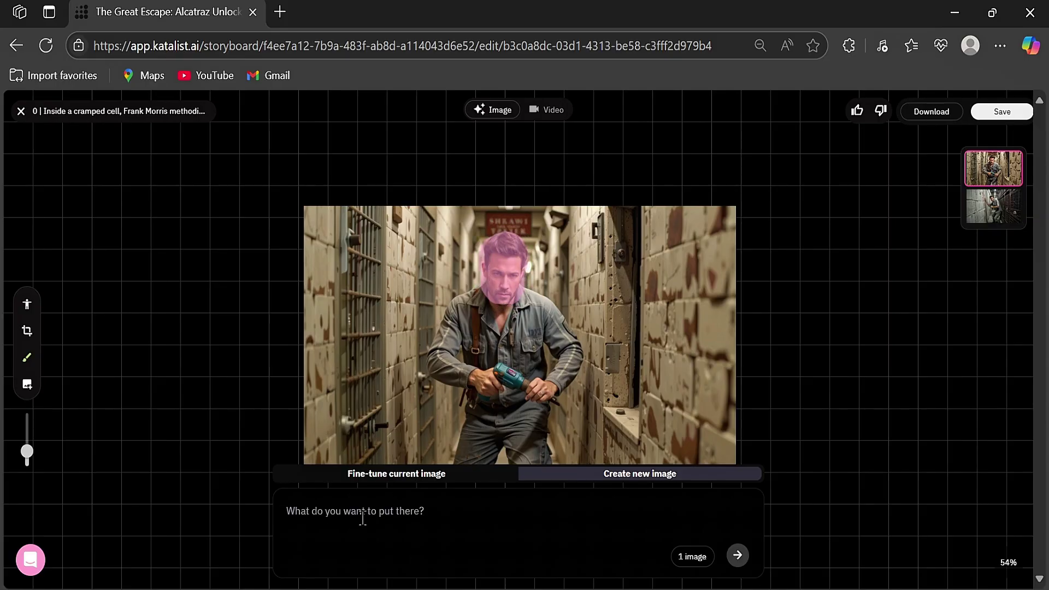
{"action": "left_click", "coordinate": [300, 517]}
{"action": "type", "text": "Add a black thief mask to the man."}
{"action": "left_click_drag", "start_coordinate": [310, 516], "coordinate": [454, 508]}
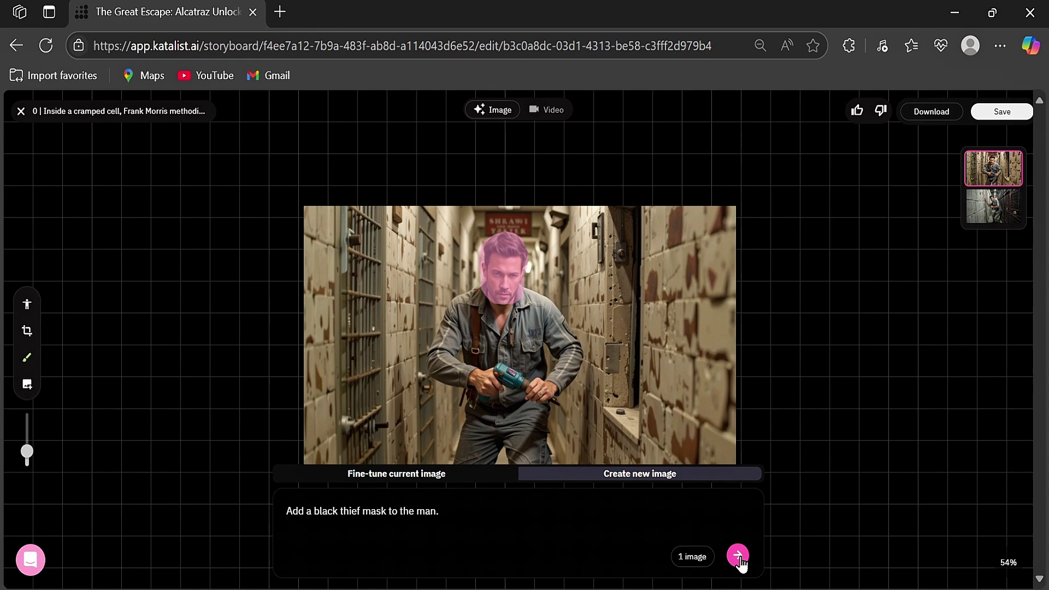
{"action": "left_click", "coordinate": [737, 555]}
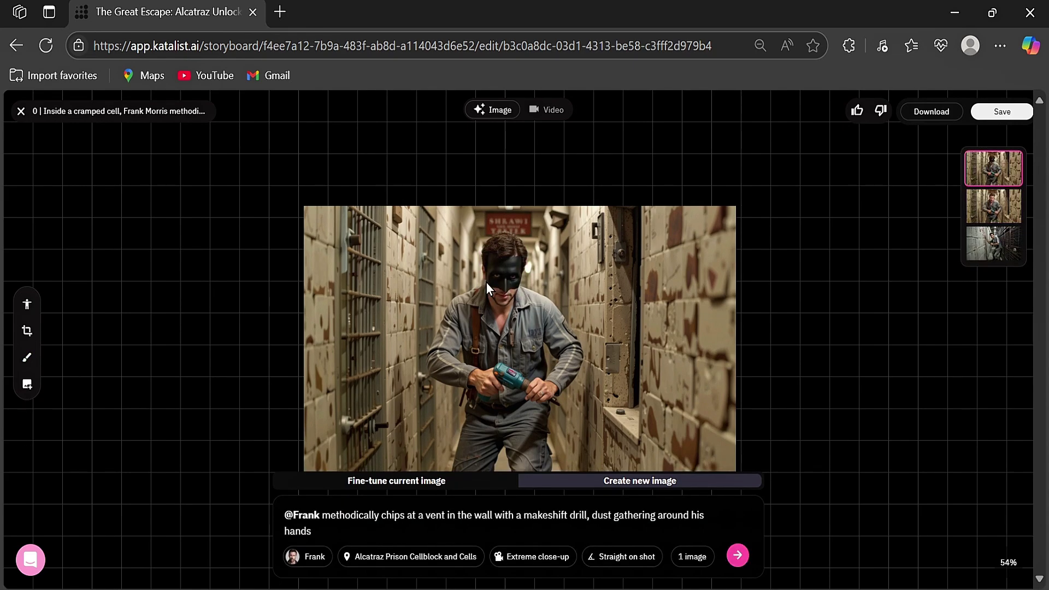
Dismiss the image upload picker without uploading and close the frame editor.
{"action": "left_click", "coordinate": [27, 384]}
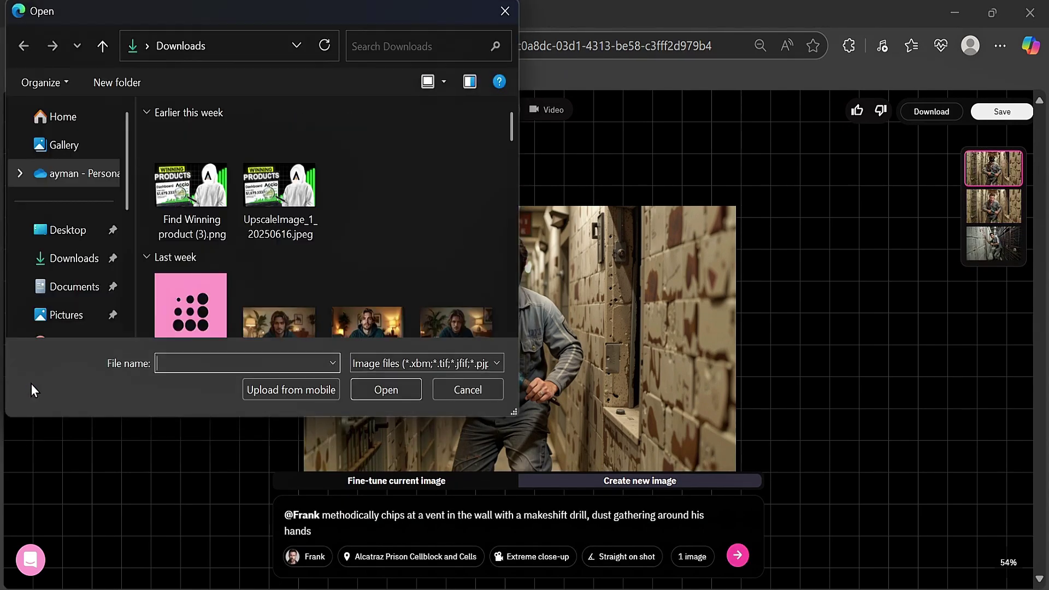
{"action": "left_click", "coordinate": [499, 11]}
{"action": "left_click", "coordinate": [17, 111]}
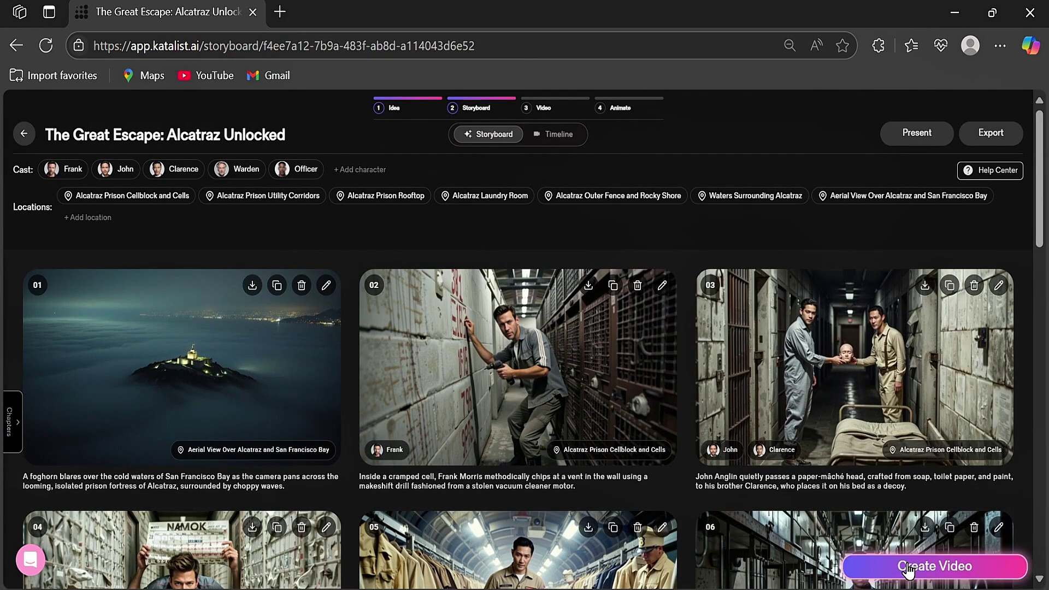
Open the Timeline, play and pause the preview, and drag voice clips A and H earlier.
{"action": "left_click", "coordinate": [929, 567]}
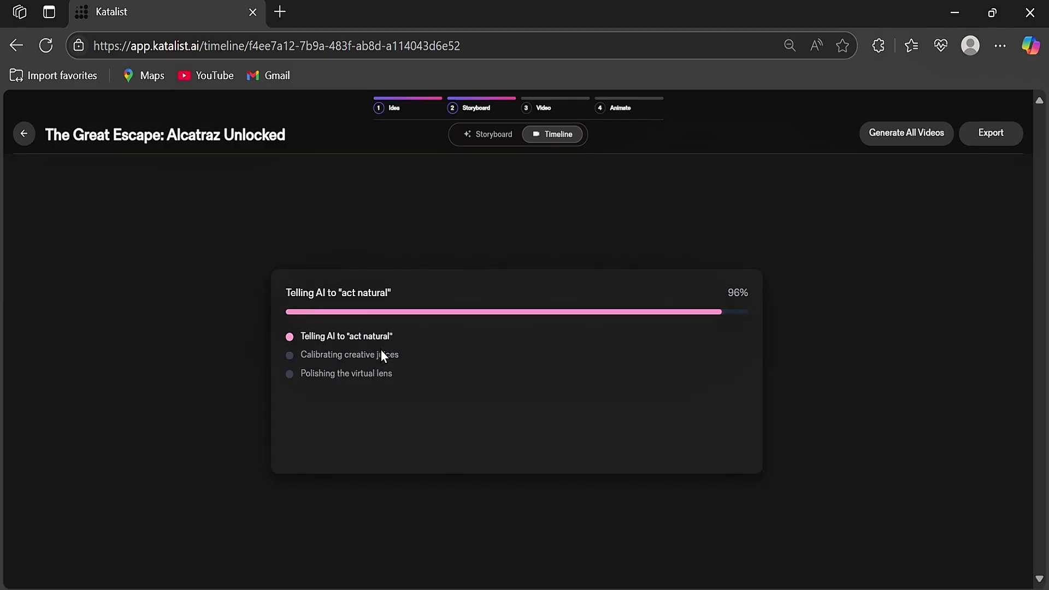
{"action": "left_click", "coordinate": [496, 464]}
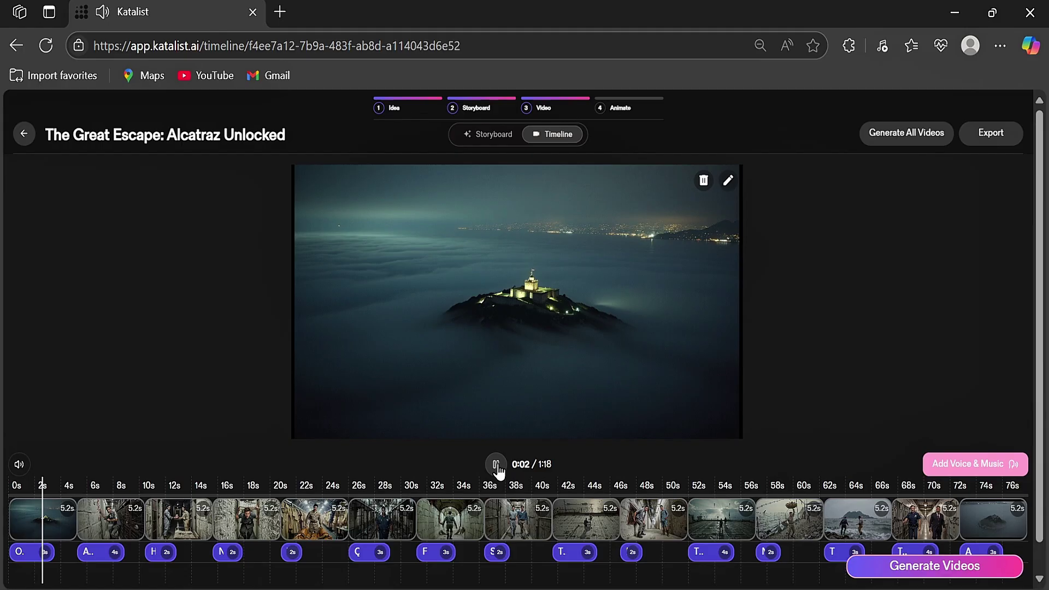
{"action": "left_click", "coordinate": [497, 465]}
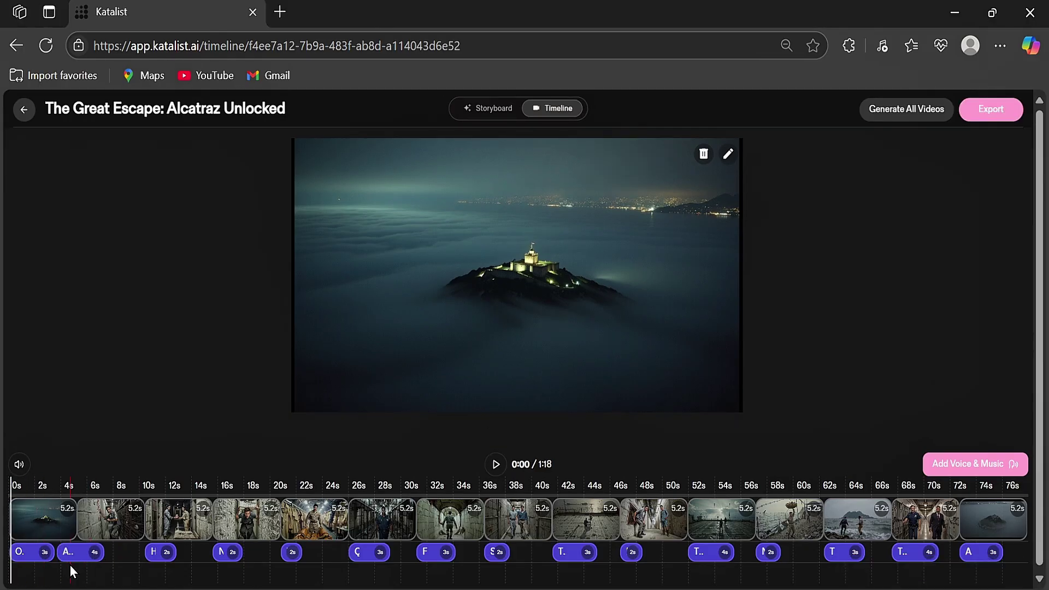
{"action": "left_click_drag", "start_coordinate": [101, 552], "coordinate": [71, 562]}
{"action": "left_click_drag", "start_coordinate": [160, 552], "coordinate": [191, 571]}
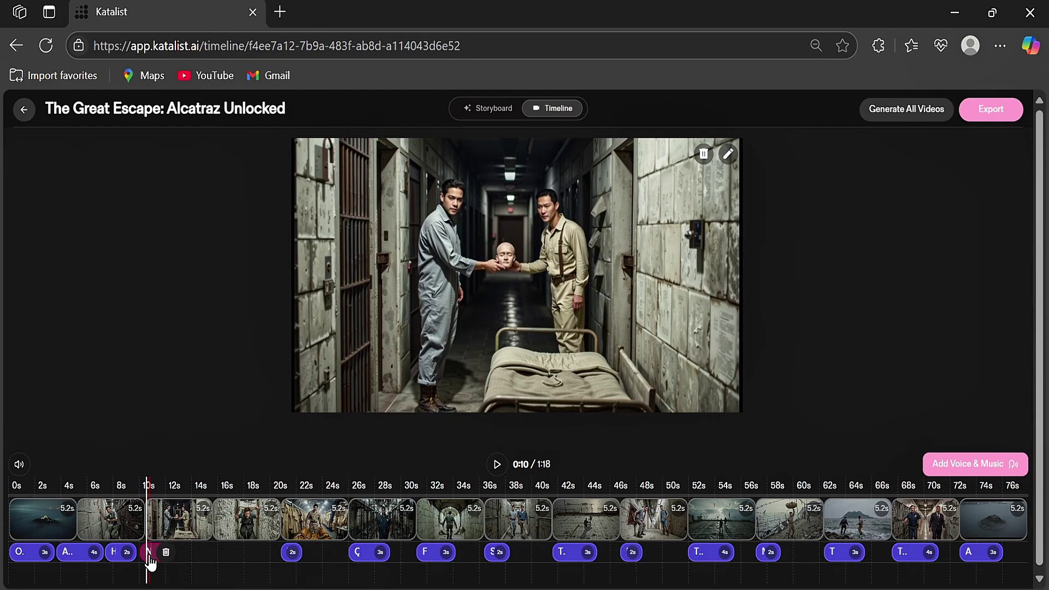
Pack all voice clips back to back, ending with the final clip A.
{"action": "left_click_drag", "start_coordinate": [292, 552], "coordinate": [187, 552]}
{"action": "left_click_drag", "start_coordinate": [370, 552], "coordinate": [222, 552]}
{"action": "left_click_drag", "start_coordinate": [424, 555], "coordinate": [265, 553]}
{"action": "left_click_drag", "start_coordinate": [497, 552], "coordinate": [306, 553]}
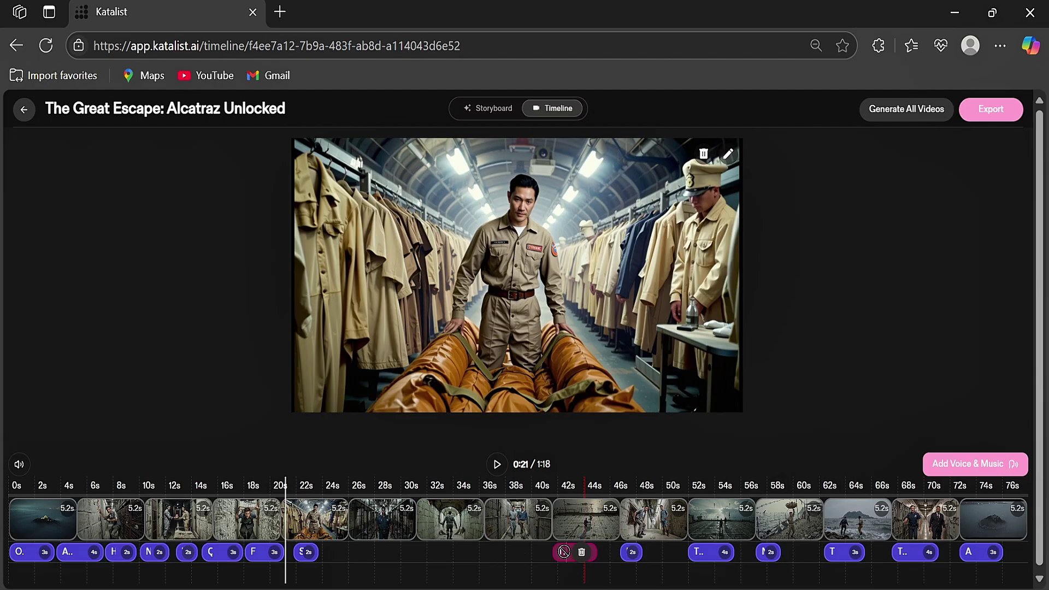
{"action": "left_click_drag", "start_coordinate": [633, 552], "coordinate": [383, 563]}
{"action": "left_click_drag", "start_coordinate": [705, 552], "coordinate": [418, 553]}
{"action": "left_click_drag", "start_coordinate": [767, 552], "coordinate": [463, 553]}
{"action": "left_click_drag", "start_coordinate": [839, 552], "coordinate": [495, 563]}
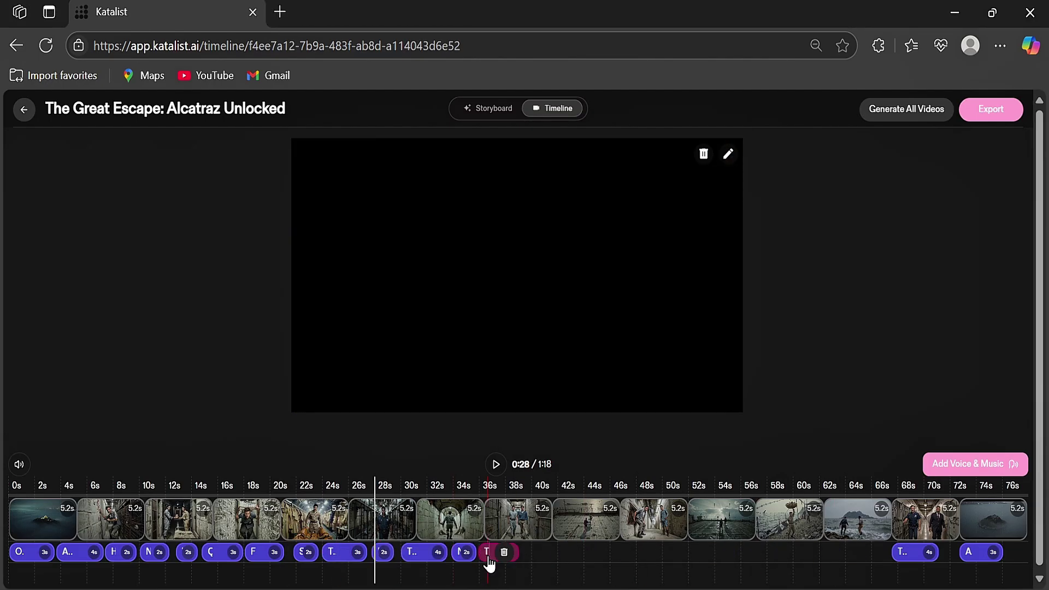
{"action": "left_click_drag", "start_coordinate": [907, 552], "coordinate": [534, 566]}
{"action": "left_click_drag", "start_coordinate": [981, 552], "coordinate": [595, 553]}
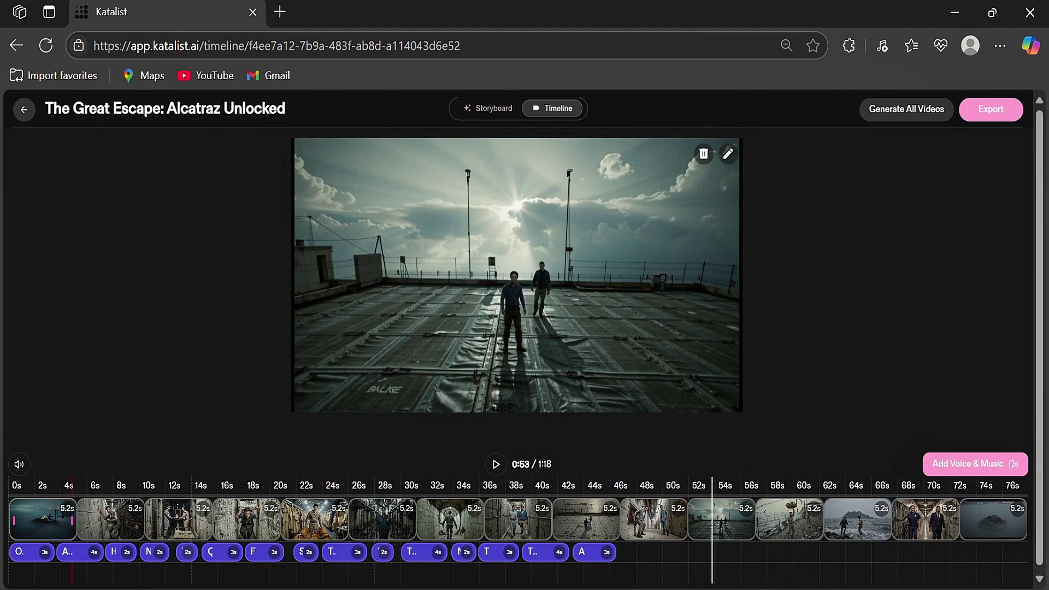
Trim each video clip to roughly 2.8–3.6 seconds, e.g. 3.5s, 2.8s, 3.0s, 3.6s.
{"action": "left_click_drag", "start_coordinate": [76, 519], "coordinate": [54, 519]}
{"action": "left_click_drag", "start_coordinate": [119, 520], "coordinate": [98, 520]}
{"action": "mouse_move", "coordinate": [166, 522]}
{"action": "left_mouse_down"}
{"action": "mouse_move", "coordinate": [137, 522]}
{"action": "mouse_move", "coordinate": [168, 522]}
{"action": "left_mouse_up"}
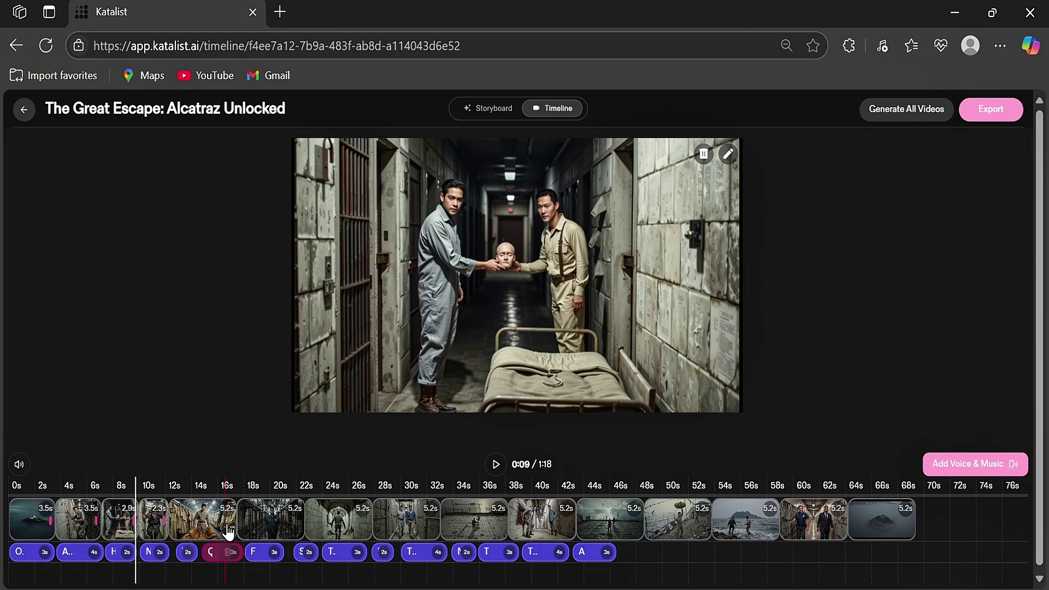
{"action": "left_click_drag", "start_coordinate": [236, 520], "coordinate": [203, 520]}
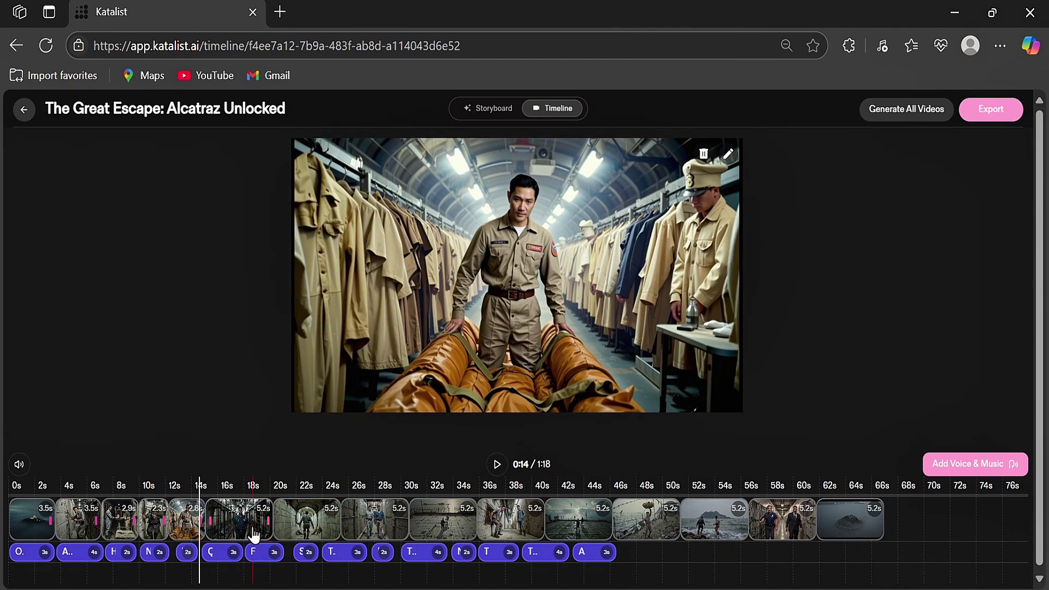
{"action": "left_click_drag", "start_coordinate": [272, 521], "coordinate": [244, 520]}
{"action": "left_click_drag", "start_coordinate": [310, 520], "coordinate": [283, 520]}
{"action": "left_click_drag", "start_coordinate": [353, 520], "coordinate": [325, 520]}
{"action": "left_click_drag", "start_coordinate": [393, 521], "coordinate": [376, 520]}
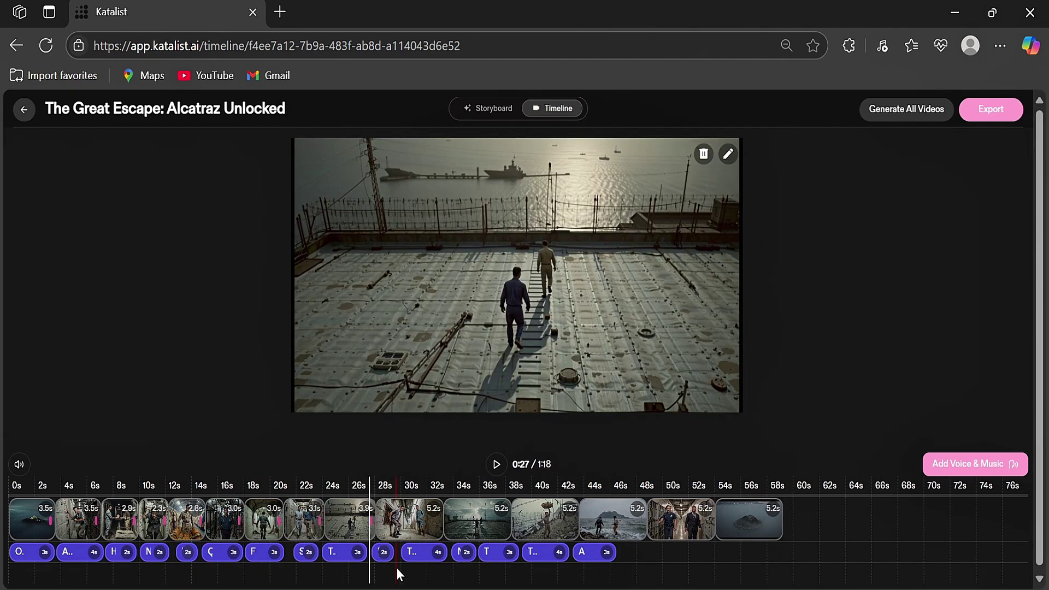
{"action": "mouse_move", "coordinate": [444, 520]}
{"action": "left_mouse_down"}
{"action": "mouse_move", "coordinate": [404, 520]}
{"action": "mouse_move", "coordinate": [449, 520]}
{"action": "left_mouse_up"}
{"action": "mouse_move", "coordinate": [517, 520]}
{"action": "left_mouse_down"}
{"action": "mouse_move", "coordinate": [481, 520]}
{"action": "mouse_move", "coordinate": [519, 521]}
{"action": "left_mouse_up"}
{"action": "left_click_drag", "start_coordinate": [583, 520], "coordinate": [563, 520]}
{"action": "left_click_drag", "start_coordinate": [634, 520], "coordinate": [611, 521]}
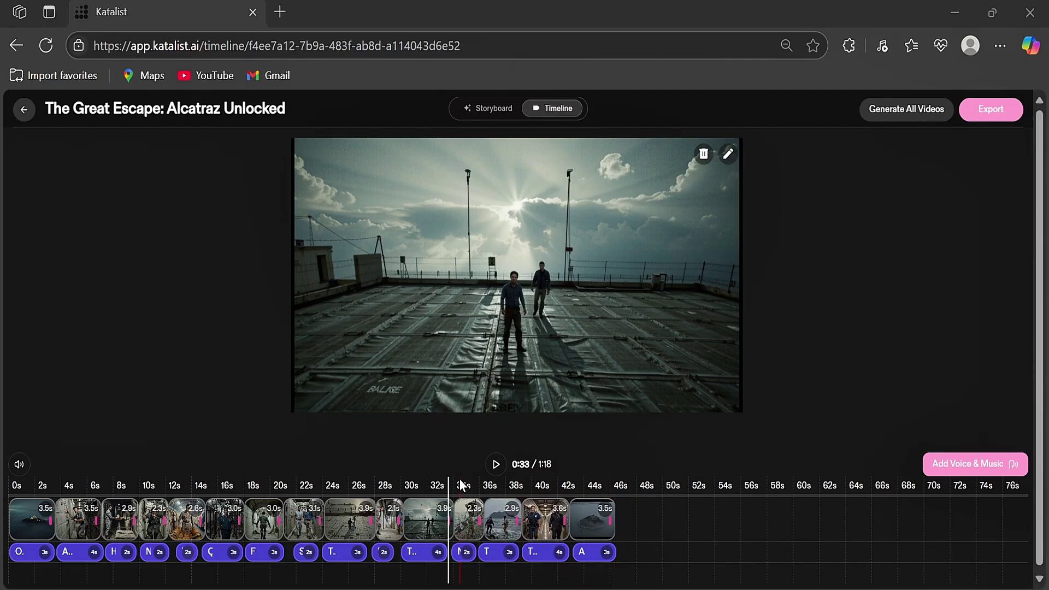
{"action": "left_click", "coordinate": [904, 109]}
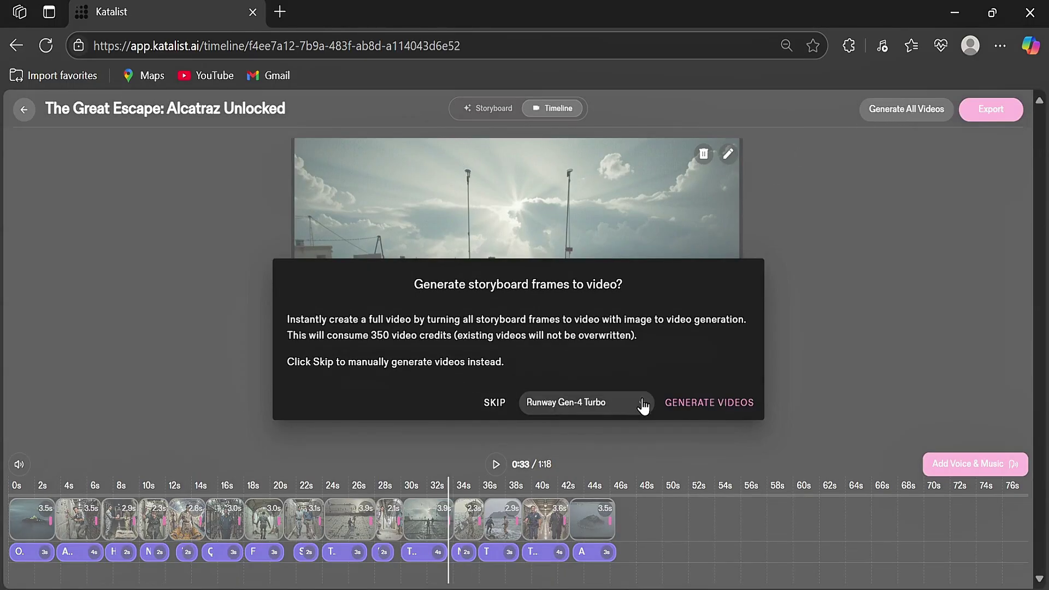
{"action": "left_click", "coordinate": [625, 407]}
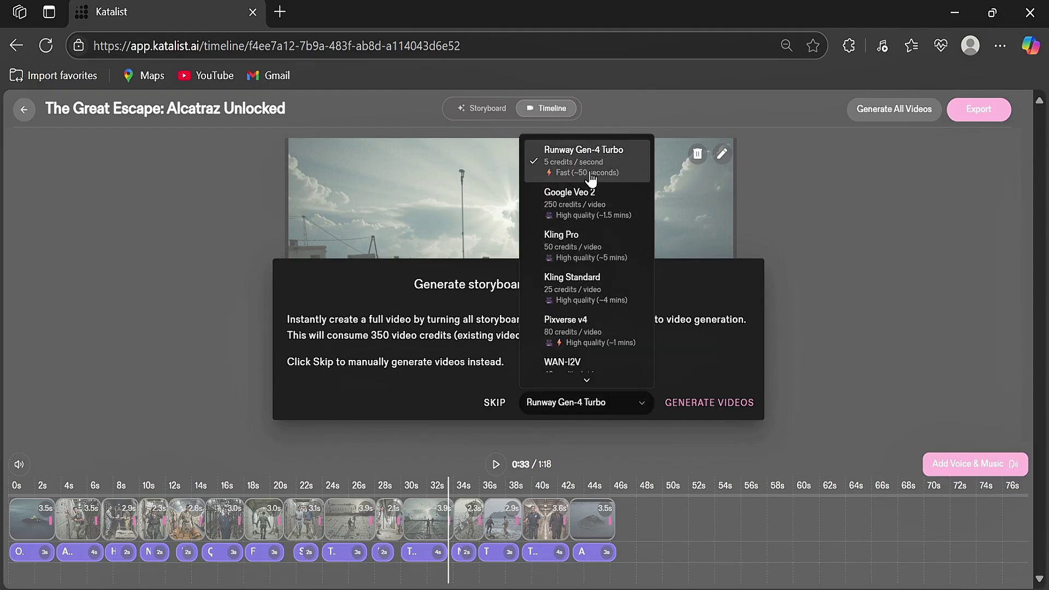
{"action": "left_click", "coordinate": [588, 241]}
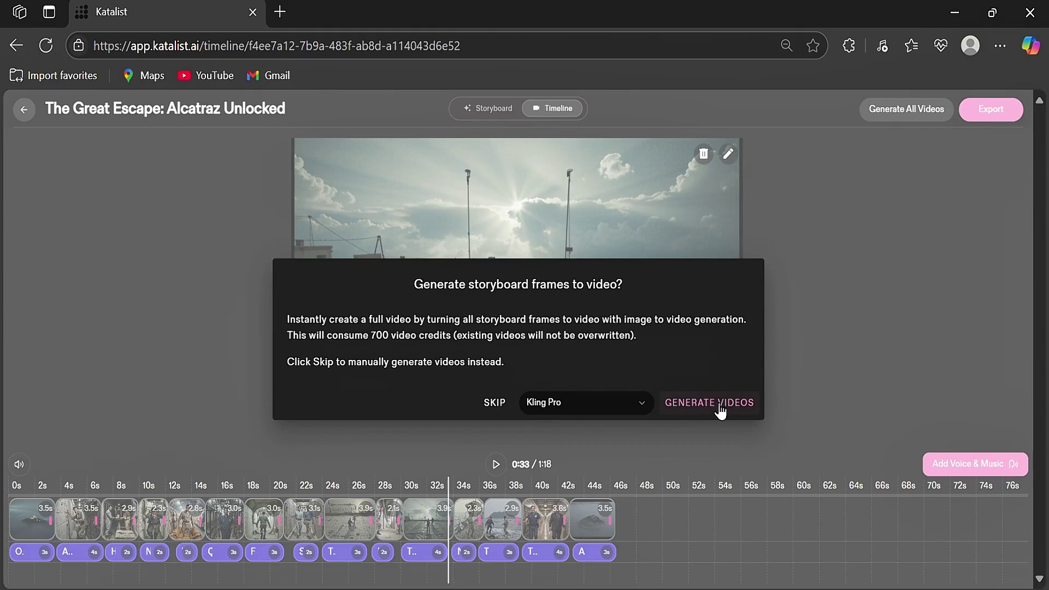
{"action": "left_click", "coordinate": [492, 405]}
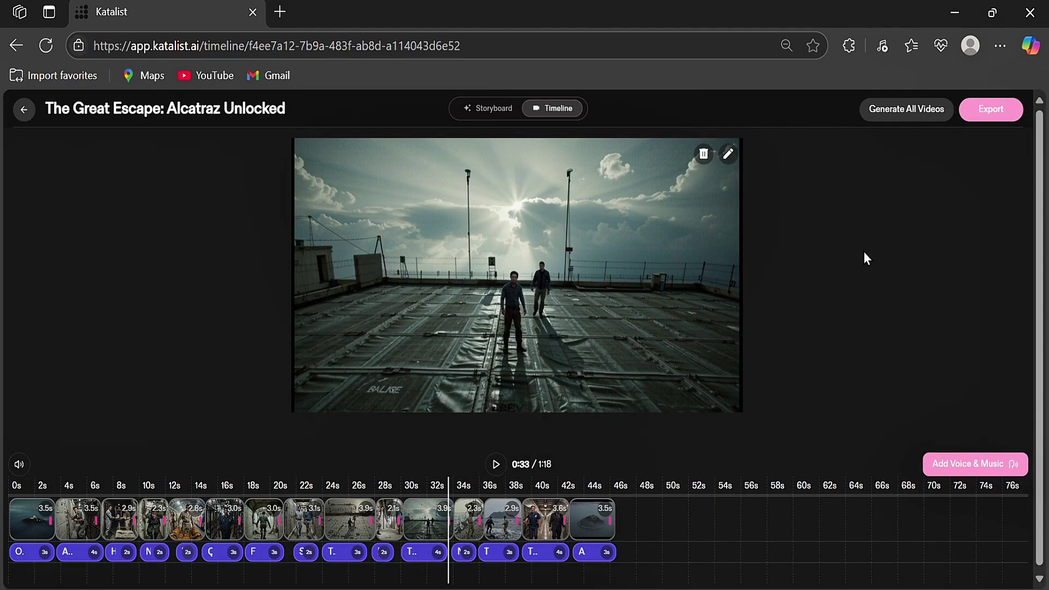
Choose Video export in the Export & Share dialog.
{"action": "left_click", "coordinate": [995, 109]}
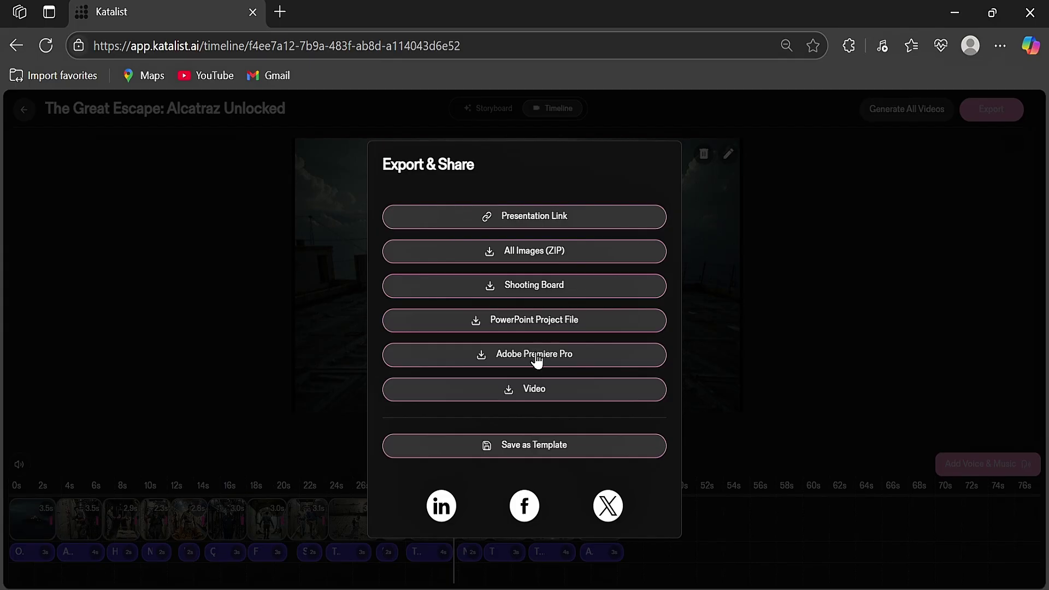
{"action": "left_click", "coordinate": [546, 399]}
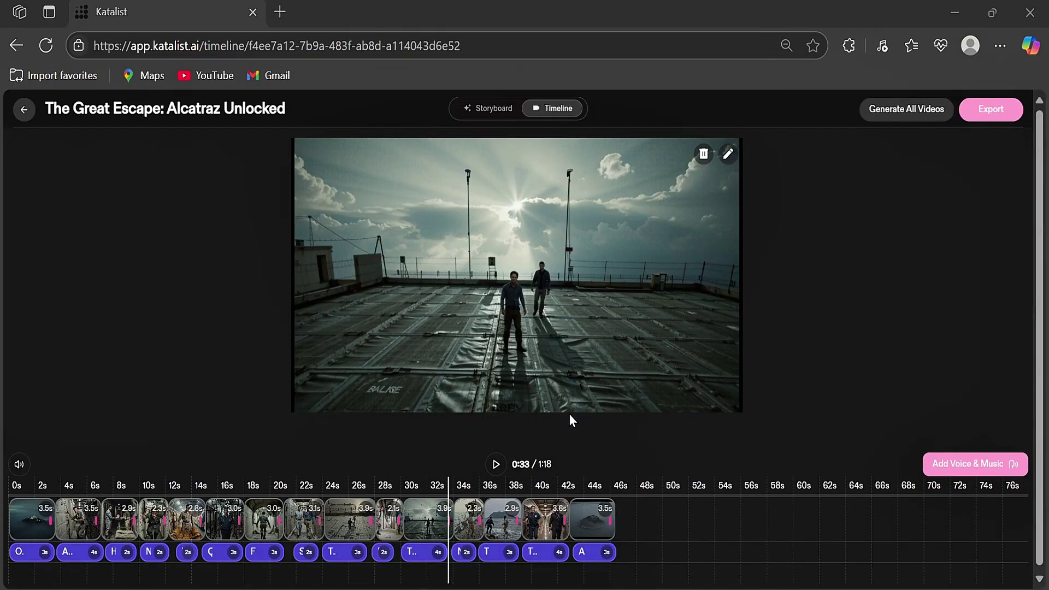
Leave the timeline and go back to the Katalist home page.
{"action": "left_click", "coordinate": [23, 110]}
{"action": "left_click", "coordinate": [272, 126]}
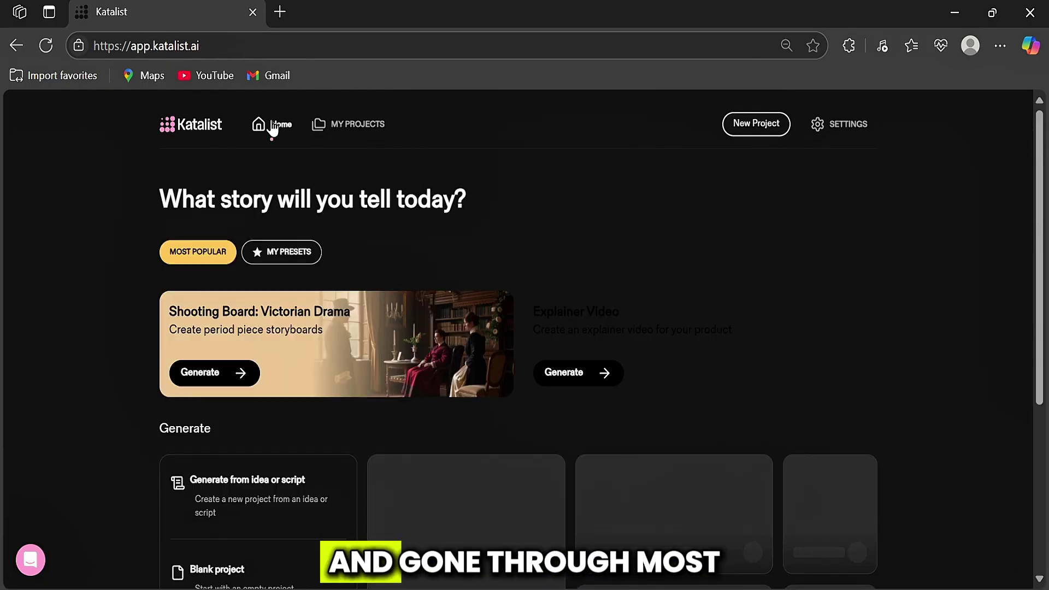
{"action": "scroll", "coordinate": [393, 393], "scroll_direction": "down", "scroll_amount": 5}
{"action": "scroll", "coordinate": [361, 306], "scroll_direction": "up", "scroll_amount": 5}
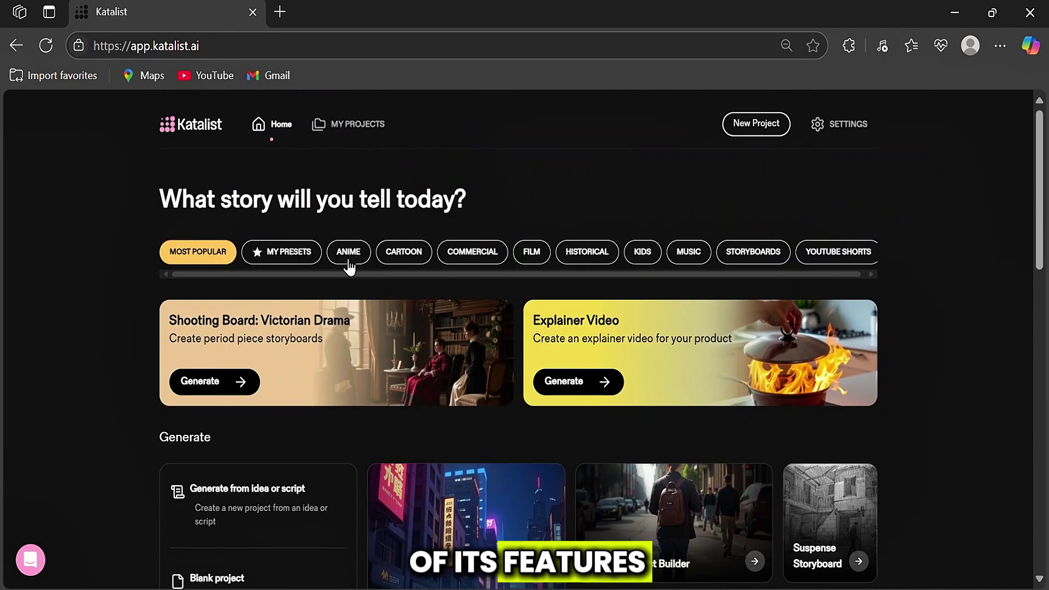
Browse the YouTube Shorts, Commercial and Film template categories.
{"action": "left_click", "coordinate": [820, 265]}
{"action": "left_click", "coordinate": [472, 253]}
{"action": "left_click", "coordinate": [529, 253]}
{"action": "scroll", "coordinate": [298, 437], "scroll_direction": "down", "scroll_amount": 3}
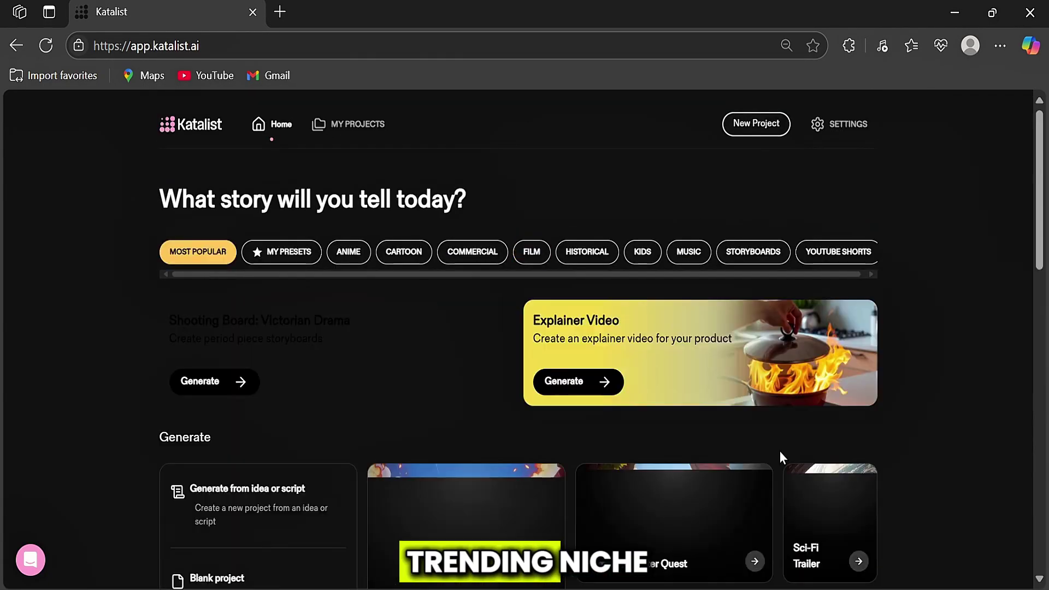
{"action": "scroll", "coordinate": [874, 451], "scroll_direction": "down", "scroll_amount": 10}
{"action": "scroll", "coordinate": [929, 447], "scroll_direction": "up", "scroll_amount": 8}
{"action": "scroll", "coordinate": [362, 415], "scroll_direction": "up", "scroll_amount": 2}
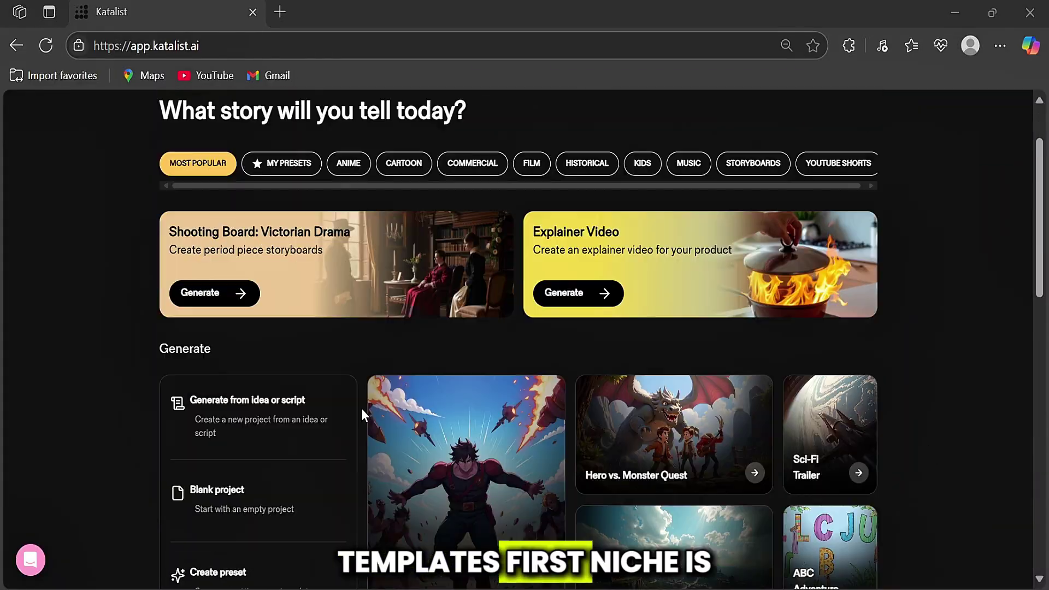
{"action": "scroll", "coordinate": [365, 382], "scroll_direction": "down", "scroll_amount": 8}
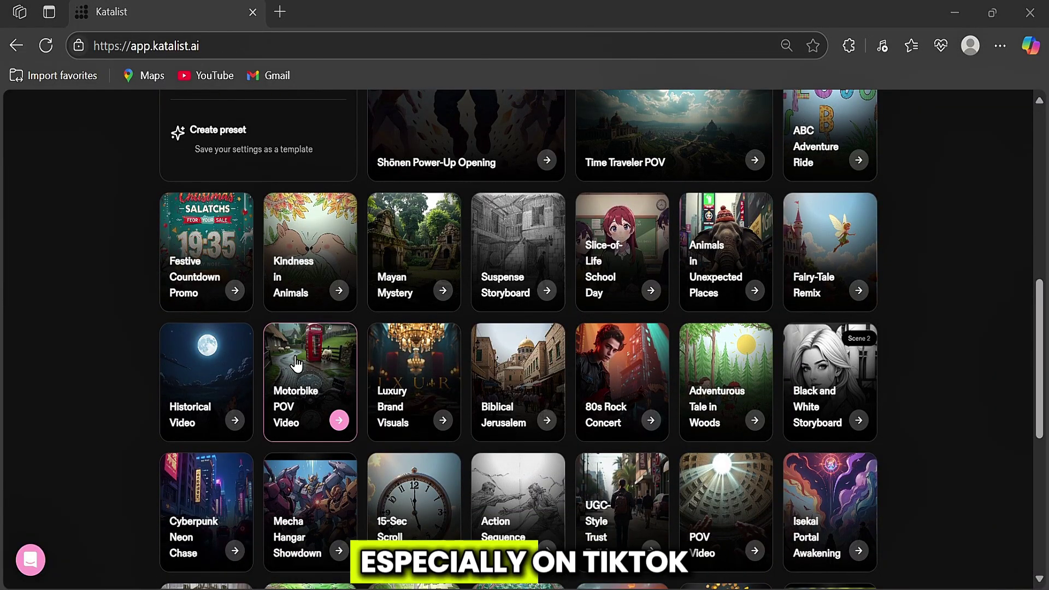
Start from the Motorbike POV template and generate a 15-scene script.
{"action": "left_click", "coordinate": [309, 328]}
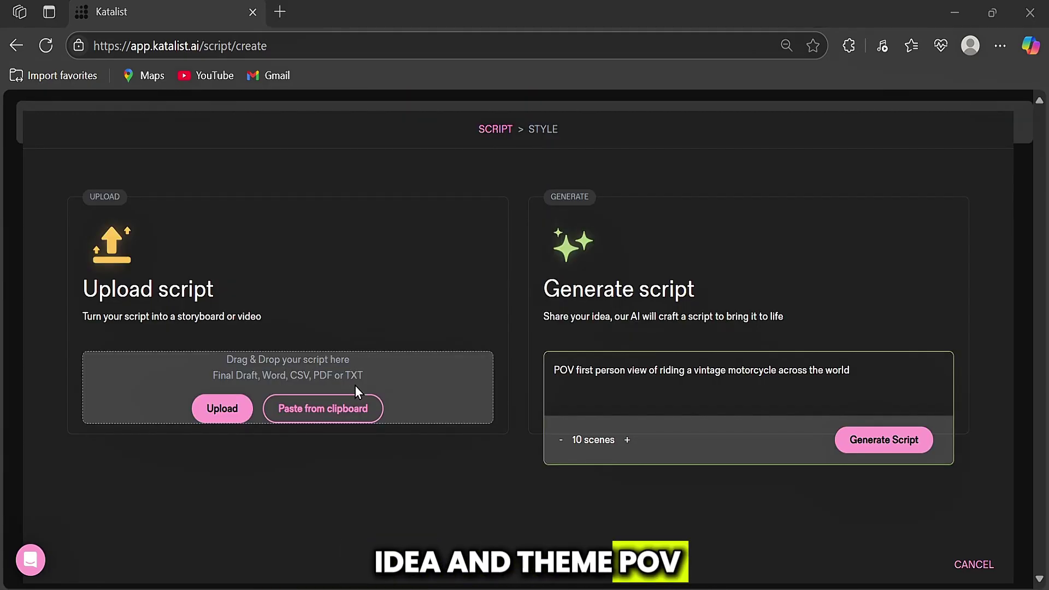
{"action": "left_click_drag", "start_coordinate": [553, 370], "coordinate": [773, 350]}
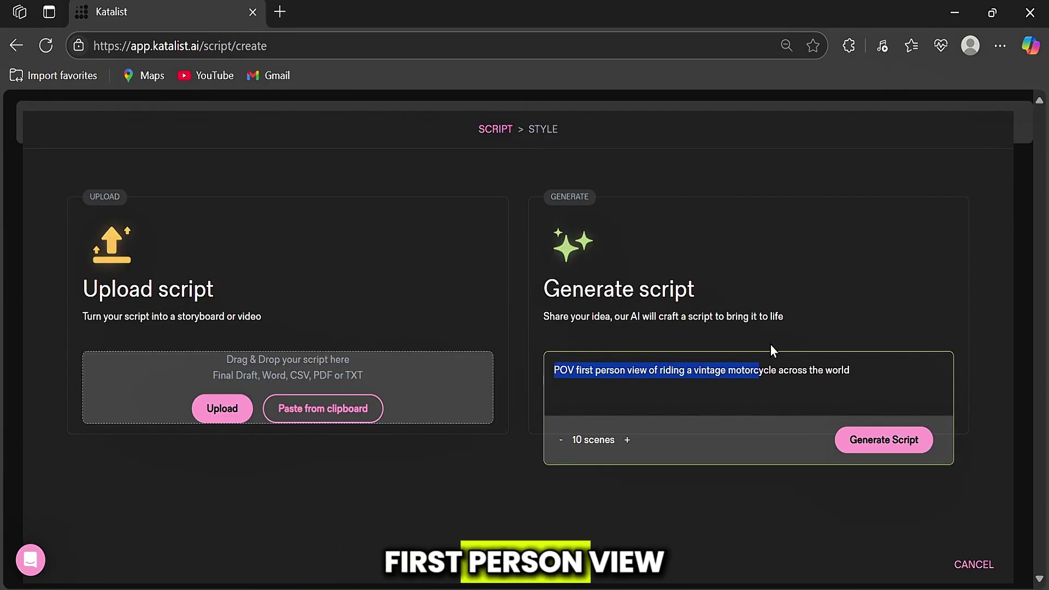
{"action": "left_click", "coordinate": [856, 369]}
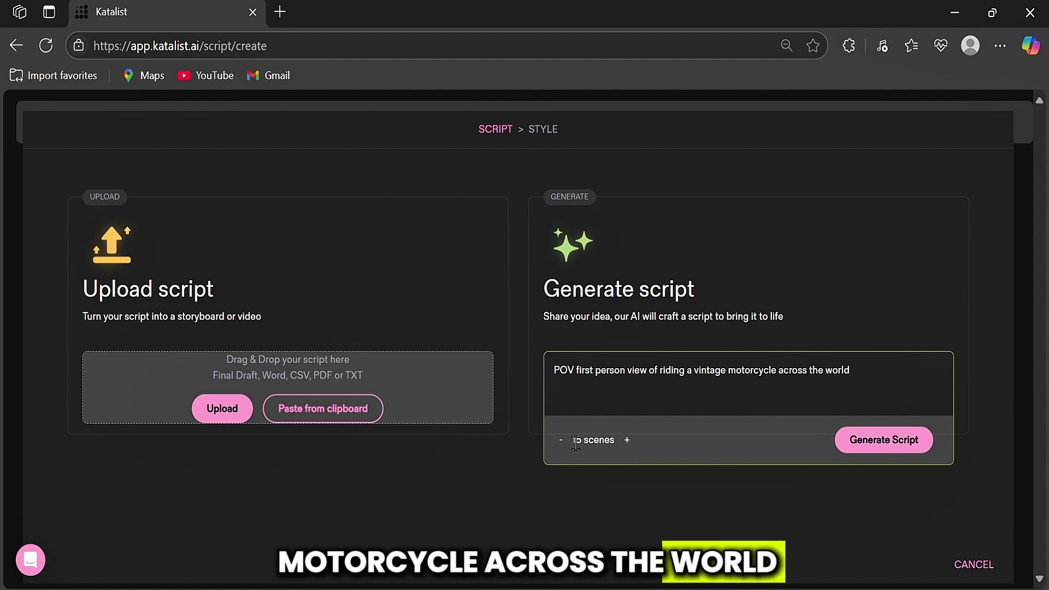
{"action": "left_click_drag", "start_coordinate": [572, 441], "coordinate": [615, 439]}
{"action": "left_click", "coordinate": [615, 440]}
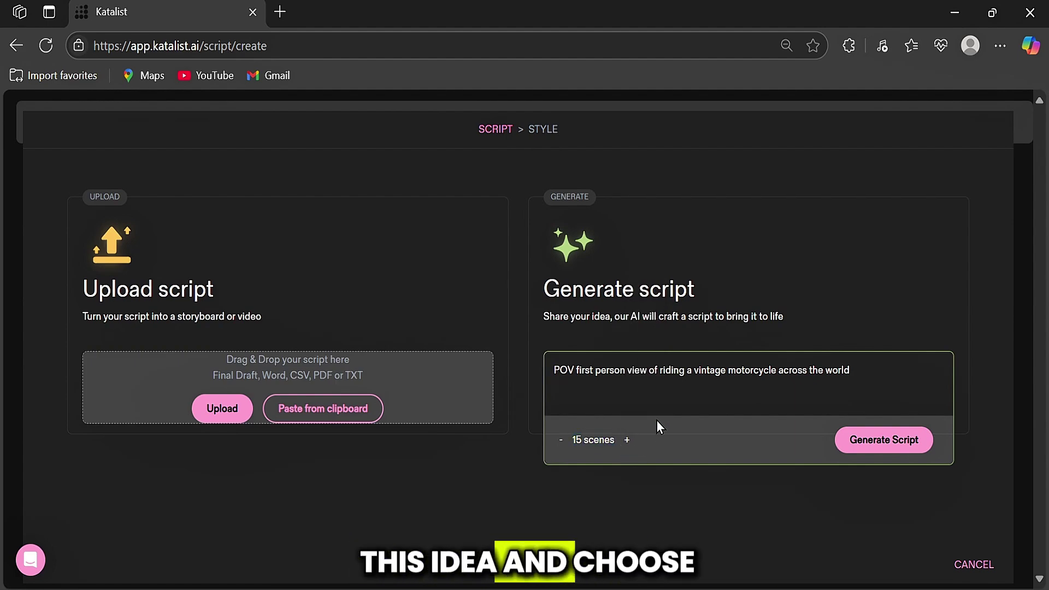
{"action": "left_click", "coordinate": [885, 442]}
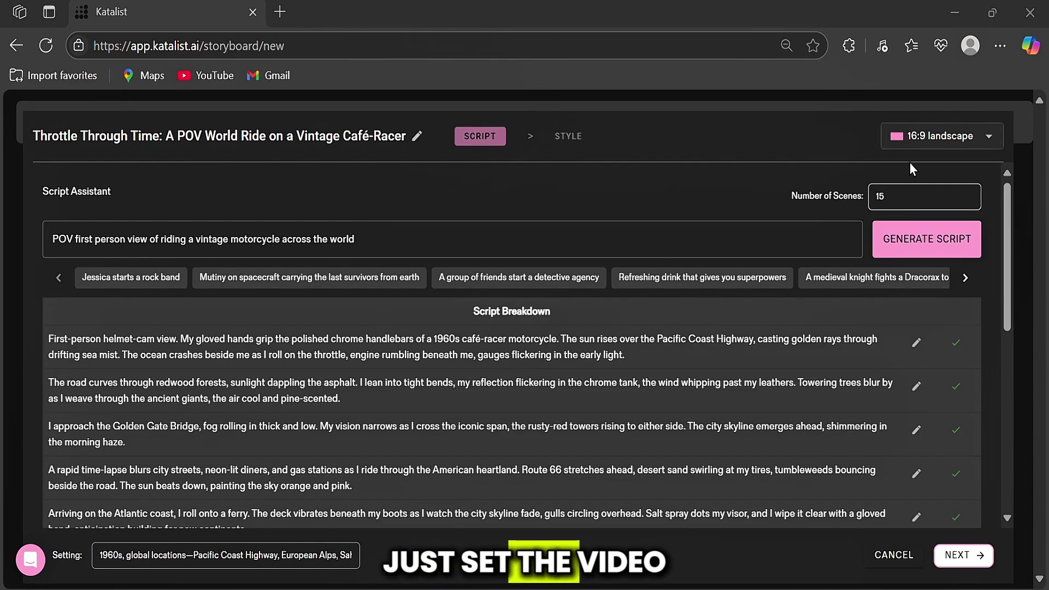
Set the project aspect ratio to 9:16 portrait.
{"action": "left_click", "coordinate": [924, 137]}
{"action": "left_click", "coordinate": [932, 205]}
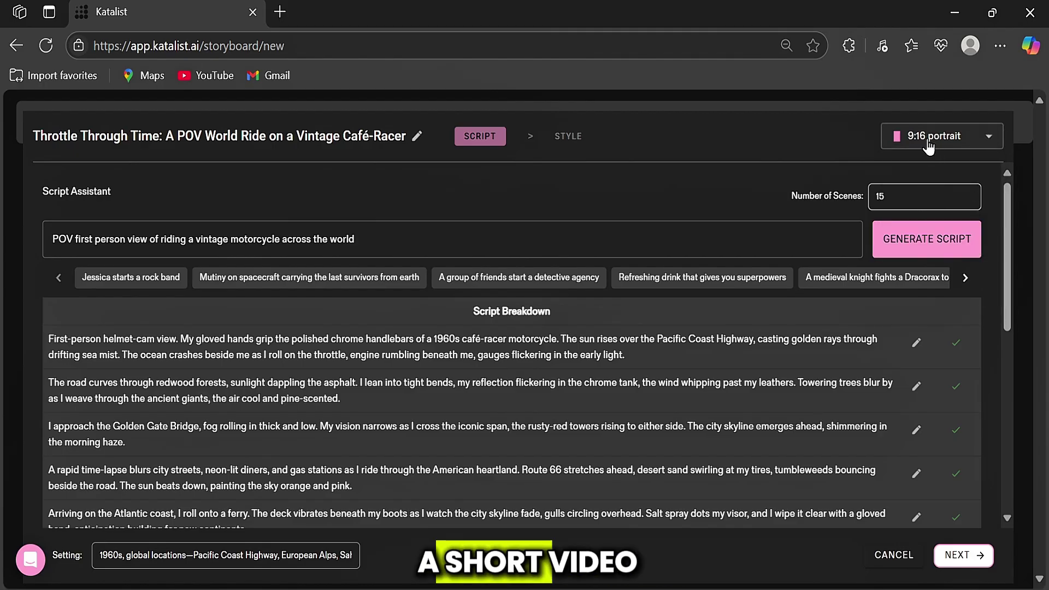
{"action": "scroll", "coordinate": [542, 346], "scroll_direction": "down", "scroll_amount": 10}
{"action": "scroll", "coordinate": [683, 395], "scroll_direction": "up", "scroll_amount": 10}
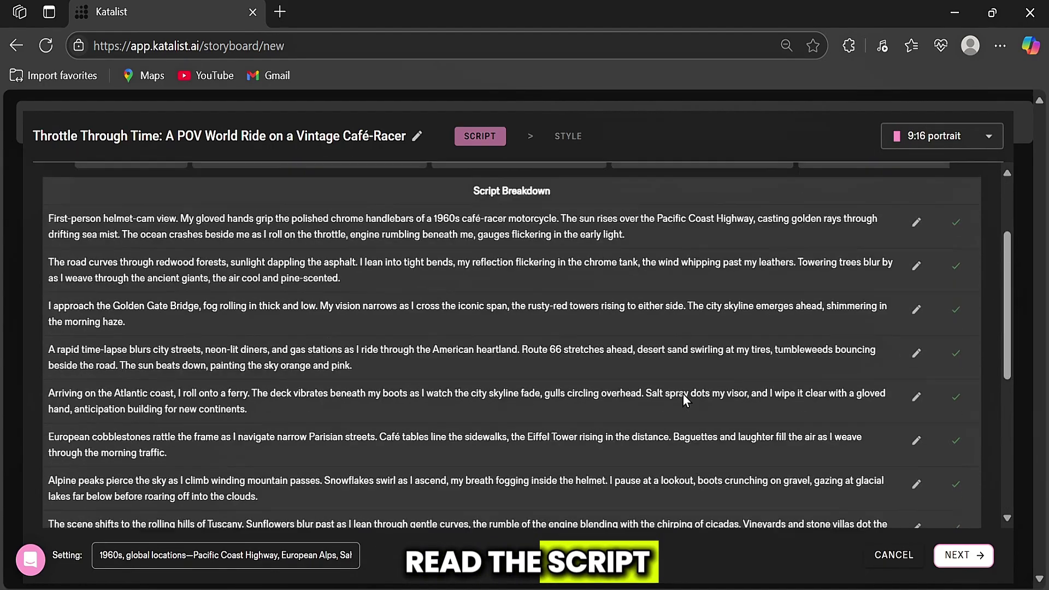
Choose the 1950s Style look and create the project.
{"action": "left_click", "coordinate": [958, 556]}
{"action": "scroll", "coordinate": [798, 274], "scroll_direction": "down", "scroll_amount": 1}
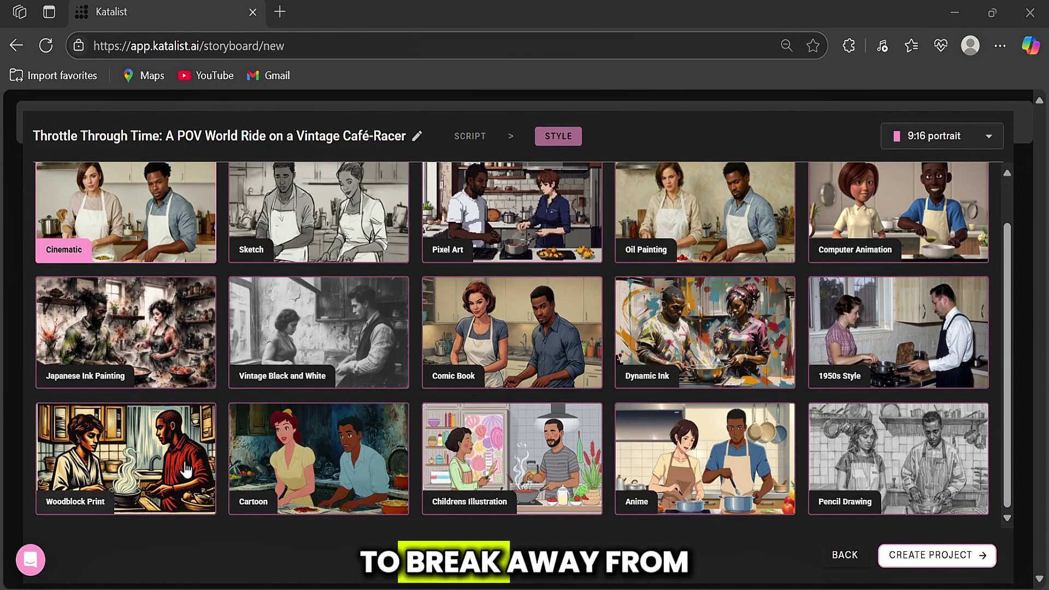
{"action": "scroll", "coordinate": [872, 352], "scroll_direction": "up", "scroll_amount": 1}
{"action": "left_click", "coordinate": [929, 386]}
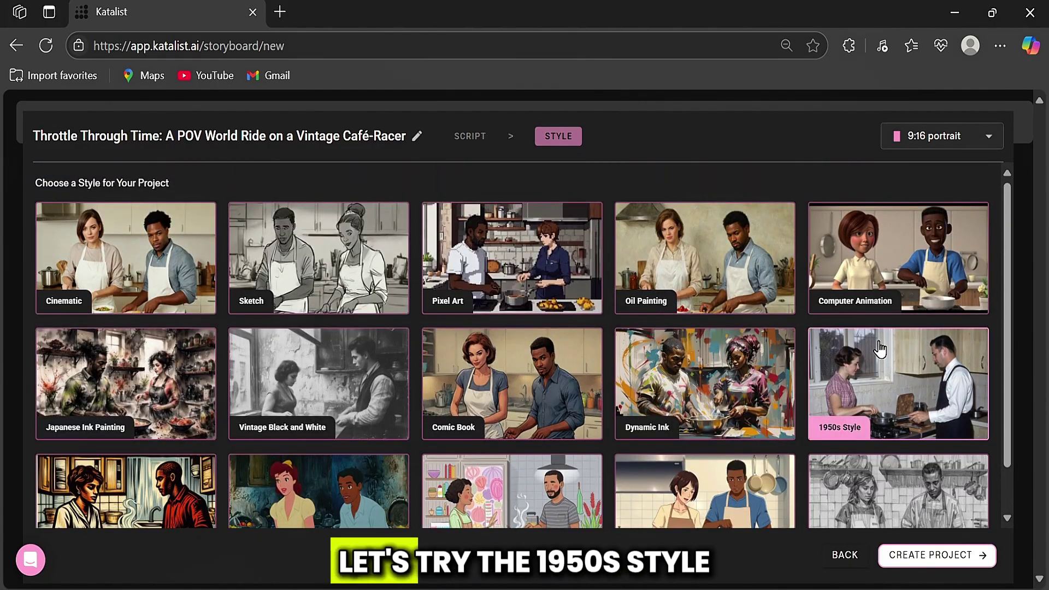
{"action": "left_click", "coordinate": [934, 558]}
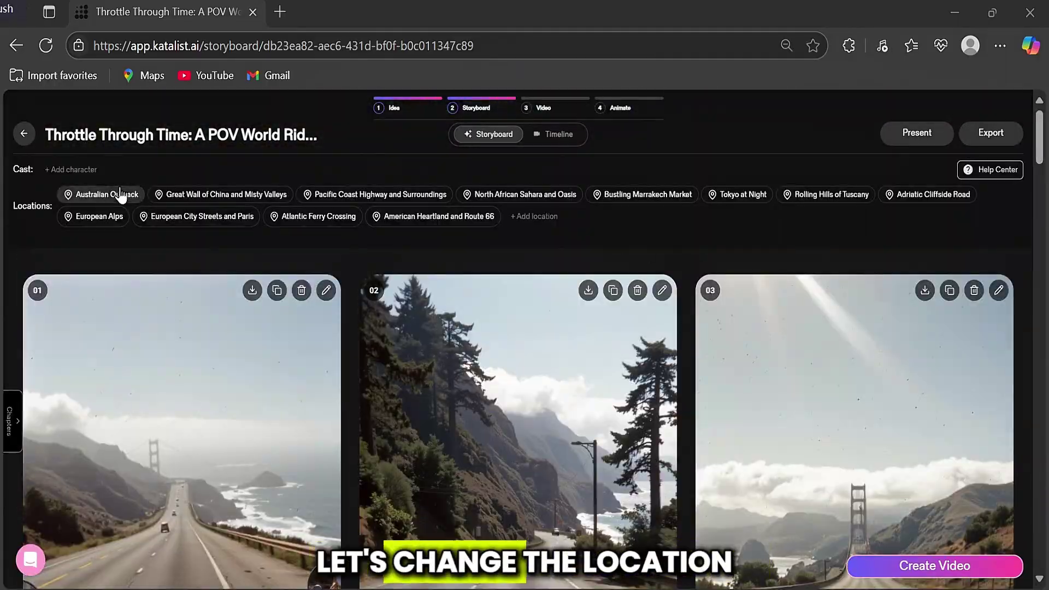
Replace the Australian Outback location prompt with an Egyptian pyramids prompt and save it.
{"action": "left_click", "coordinate": [107, 195]}
{"action": "left_click", "coordinate": [399, 311]}
{"action": "key", "text": "ctrl+a"}
{"action": "key", "text": "BackSpace"}
{"action": "type", "text": "Towering pyramids rise from the golden sands, their ancient stones glowing under the soft amber light of dawn. The desert wind carries whispers of forgotten pharaohs, and palm trees sway gently beside a slow-moving Nile. Camels tread quietly along sun-baked paths, while distant chants echo across the timeless silence of the Sahara."}
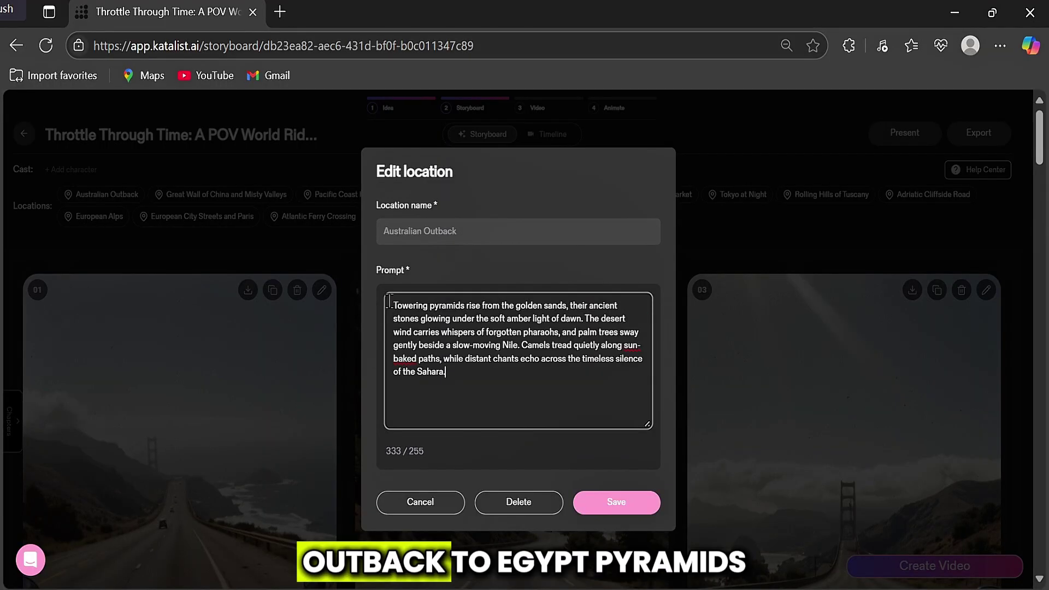
{"action": "key", "text": "ctrl+a"}
{"action": "left_click", "coordinate": [581, 381]}
{"action": "left_click", "coordinate": [618, 509]}
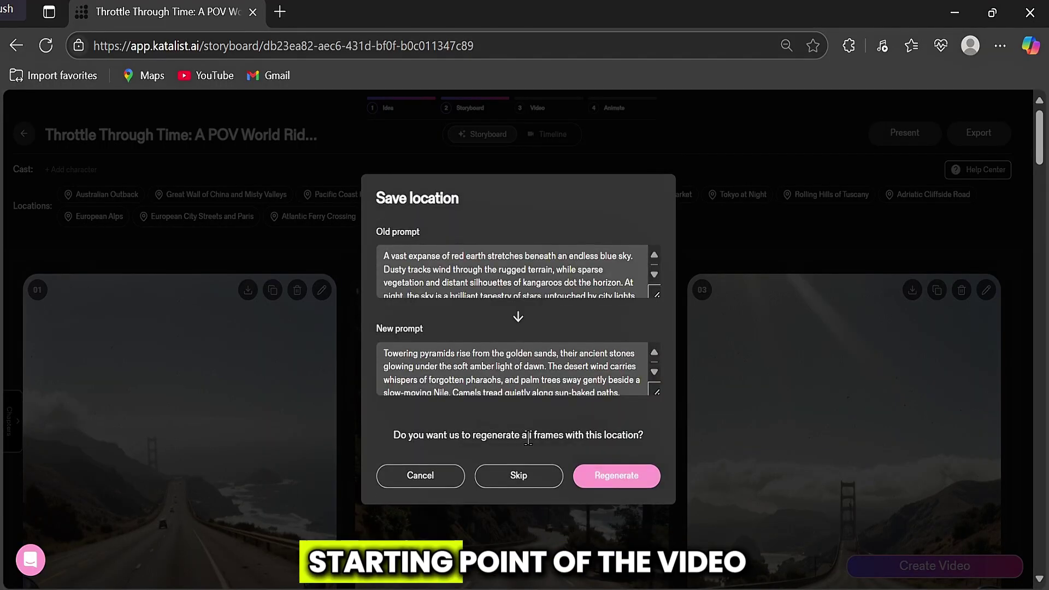
Regenerate all storyboard frames with the new Egypt location.
{"action": "left_click", "coordinate": [622, 477]}
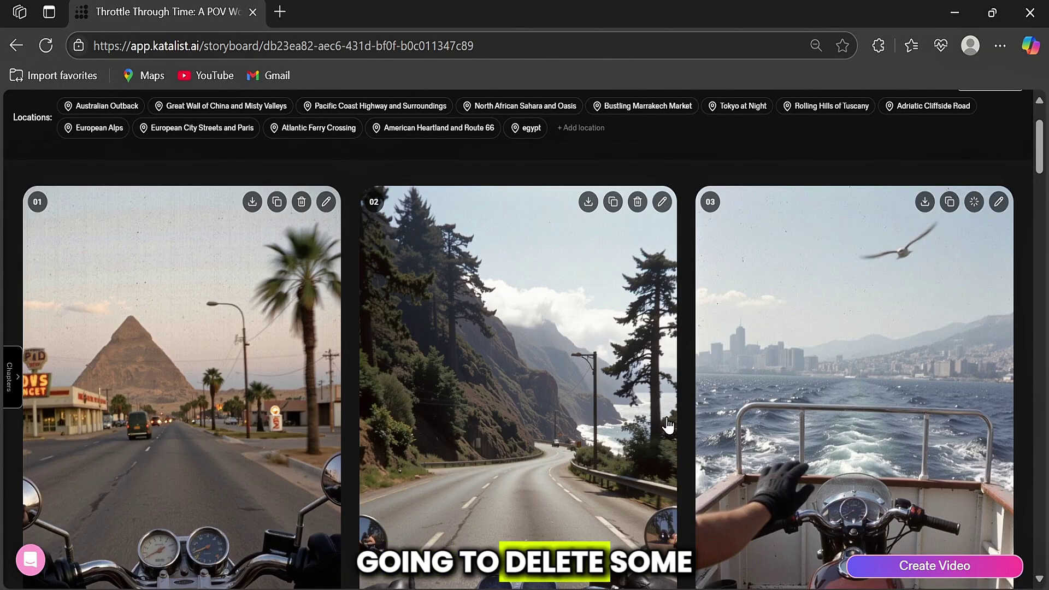
{"action": "scroll", "coordinate": [668, 425], "scroll_direction": "down", "scroll_amount": 20}
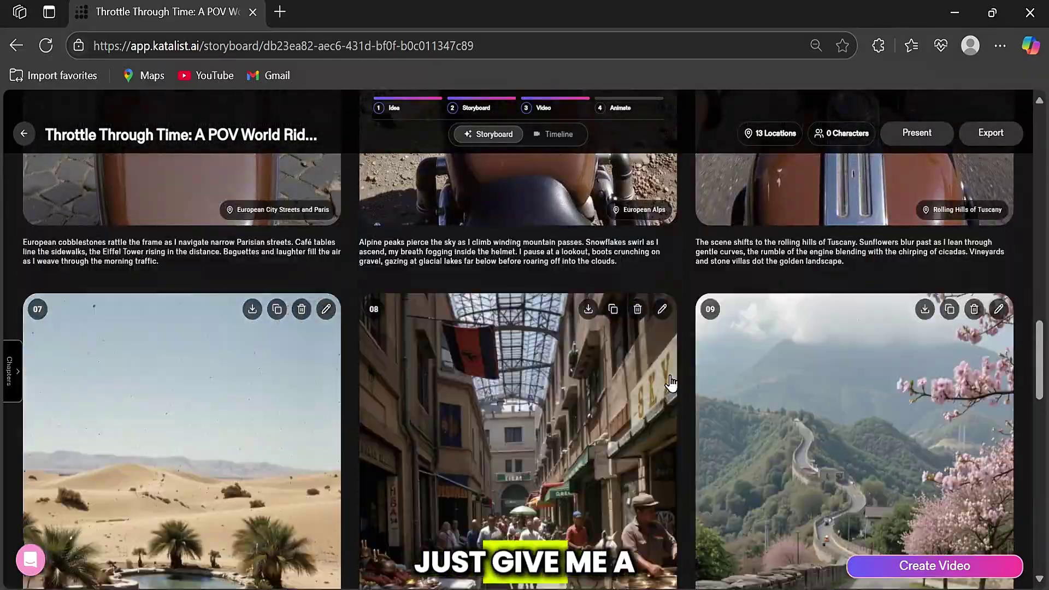
{"action": "scroll", "coordinate": [671, 383], "scroll_direction": "up", "scroll_amount": 10}
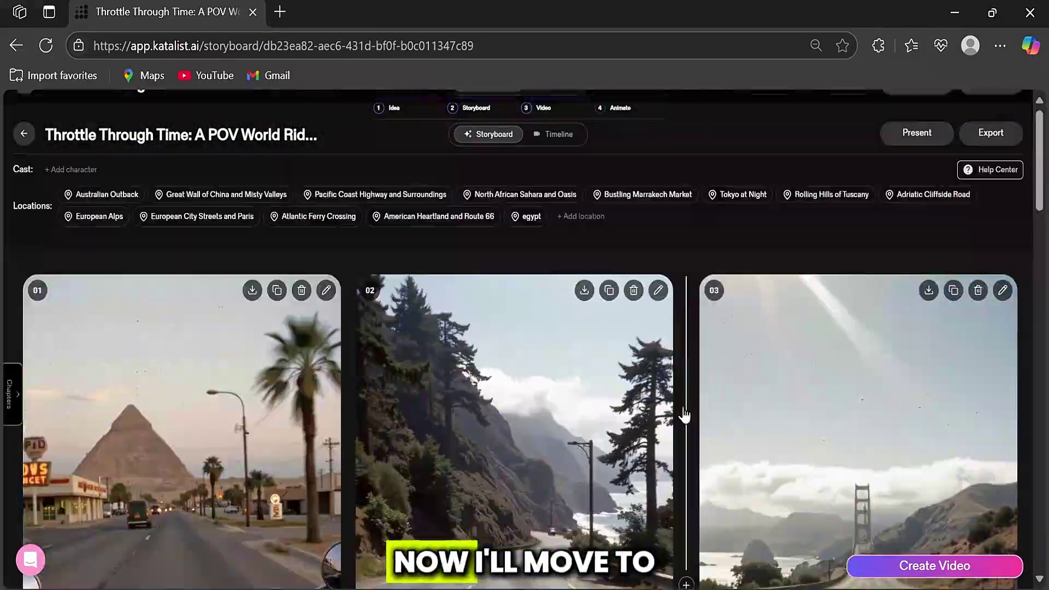
On the Timeline, set up Generate All Videos using the Kling Pro model.
{"action": "left_click", "coordinate": [558, 134]}
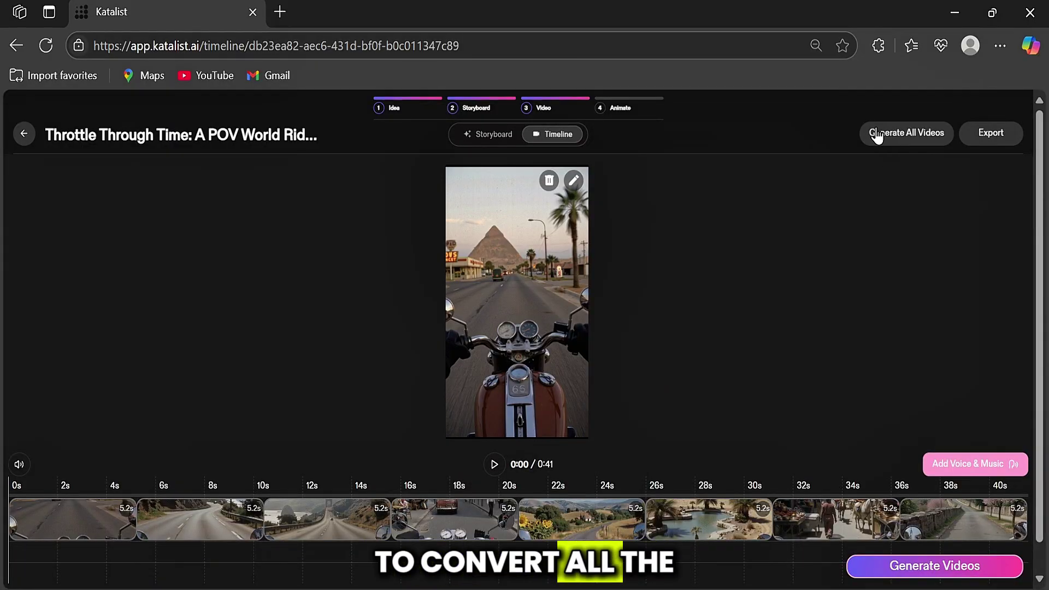
{"action": "left_click", "coordinate": [913, 134]}
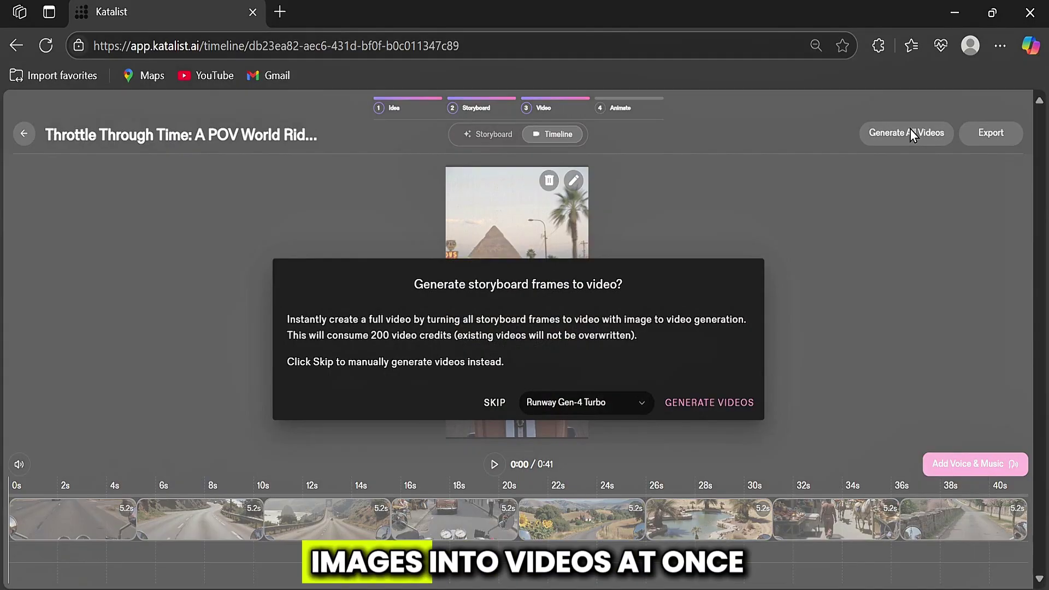
{"action": "left_click", "coordinate": [627, 405]}
{"action": "left_click", "coordinate": [579, 251]}
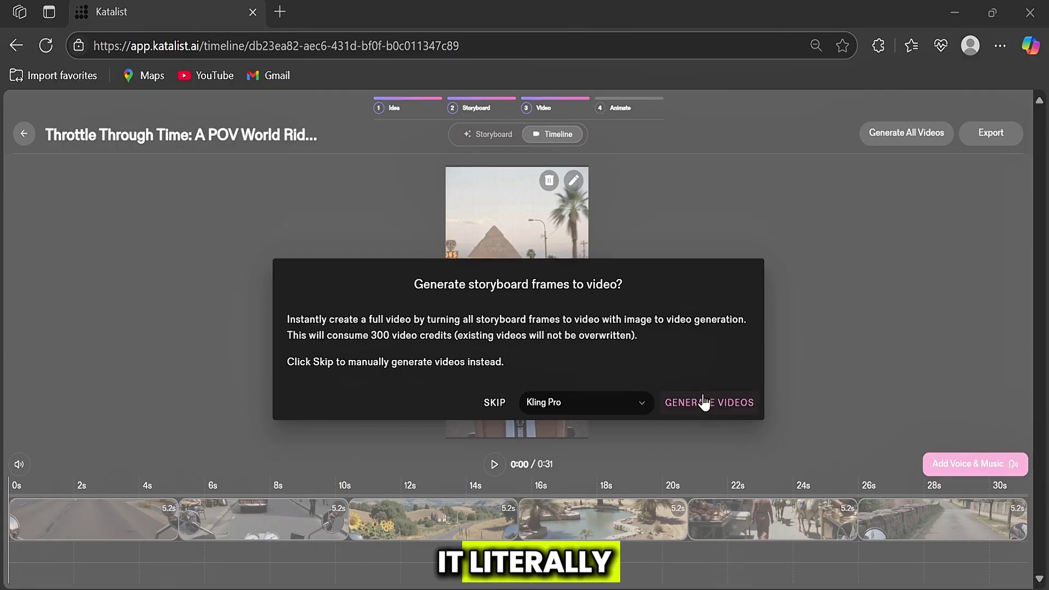
Confirm generating Kling Pro video clips from all storyboard frames.
{"action": "left_click", "coordinate": [705, 402]}
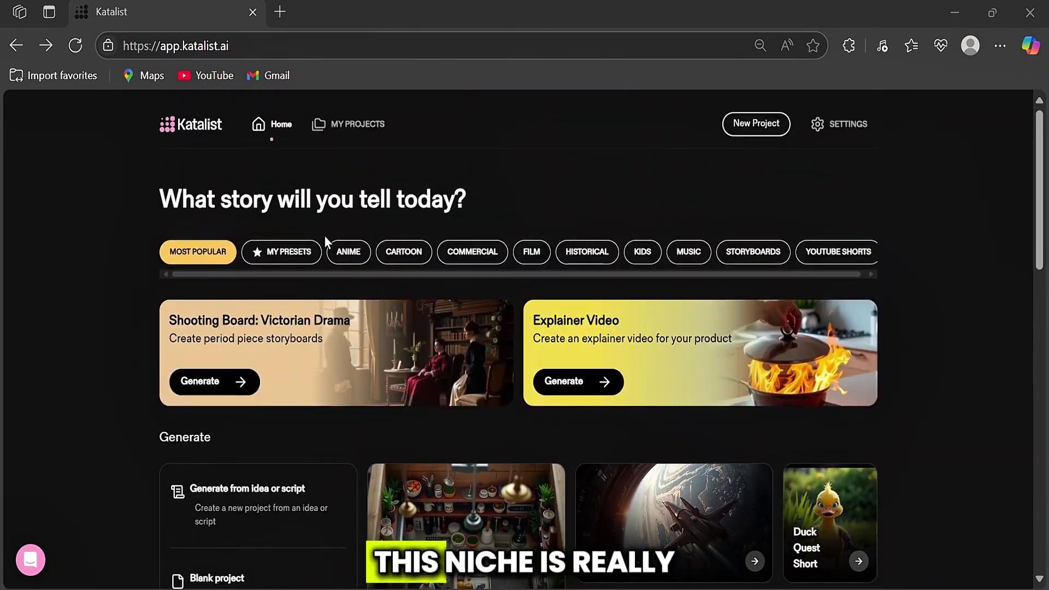
Create a Computer Animation project from the Miniature Culinary Adventures YouTube Shorts template.
{"action": "left_click", "coordinate": [852, 256]}
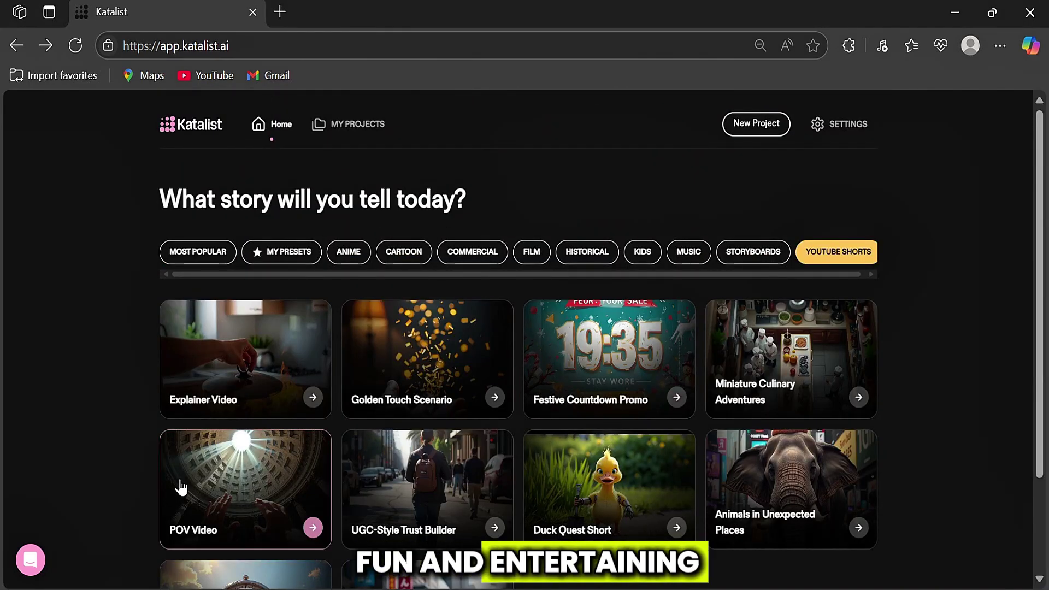
{"action": "scroll", "coordinate": [100, 447], "scroll_direction": "down", "scroll_amount": 2}
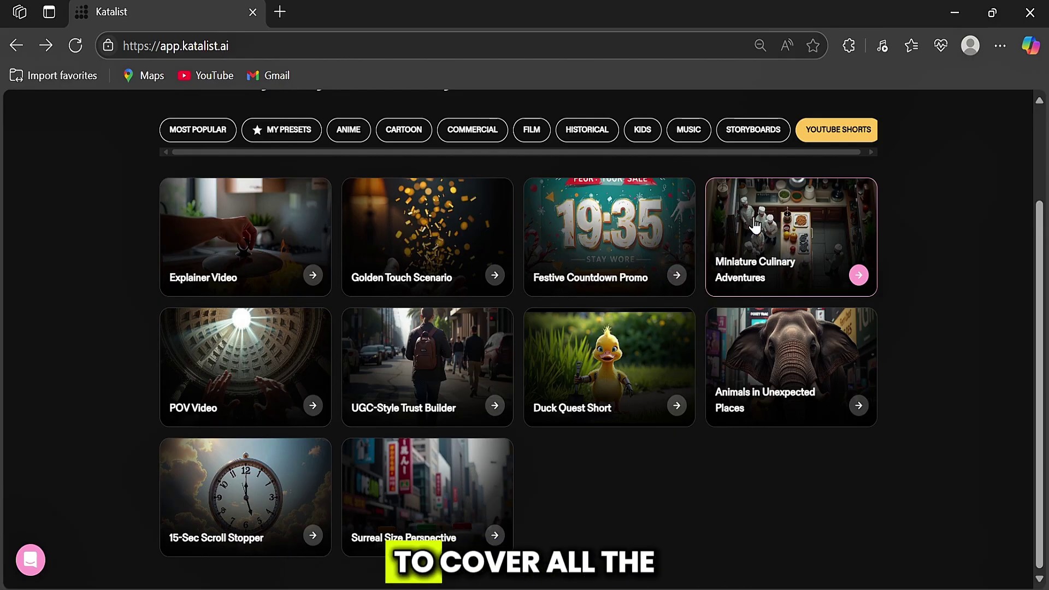
{"action": "left_click", "coordinate": [755, 224]}
{"action": "left_click", "coordinate": [892, 436]}
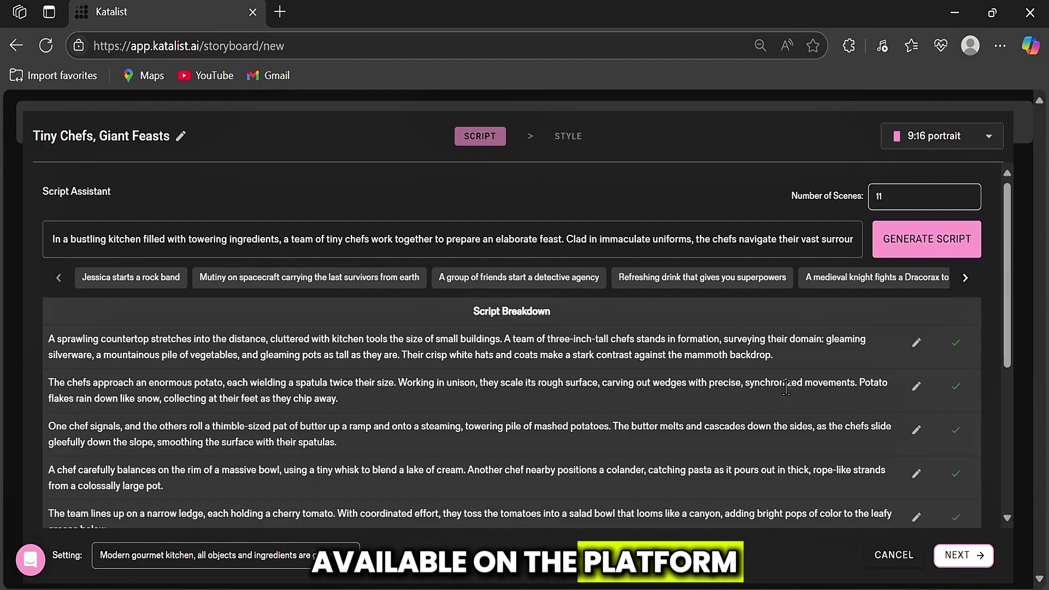
{"action": "scroll", "coordinate": [229, 403], "scroll_direction": "down", "scroll_amount": 1}
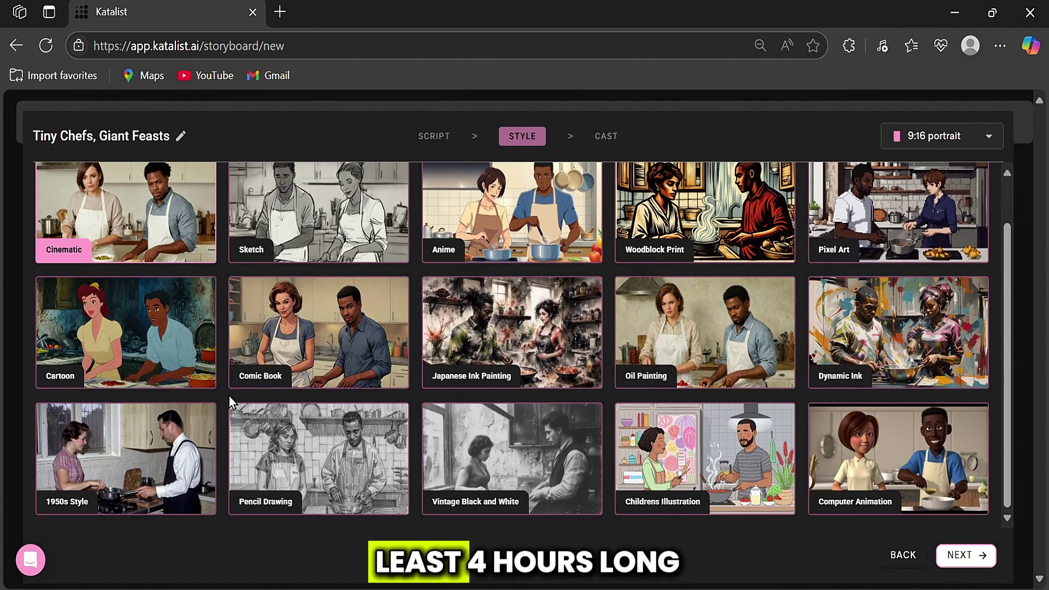
{"action": "left_click", "coordinate": [963, 454]}
{"action": "left_click", "coordinate": [965, 556]}
{"action": "left_click", "coordinate": [946, 555]}
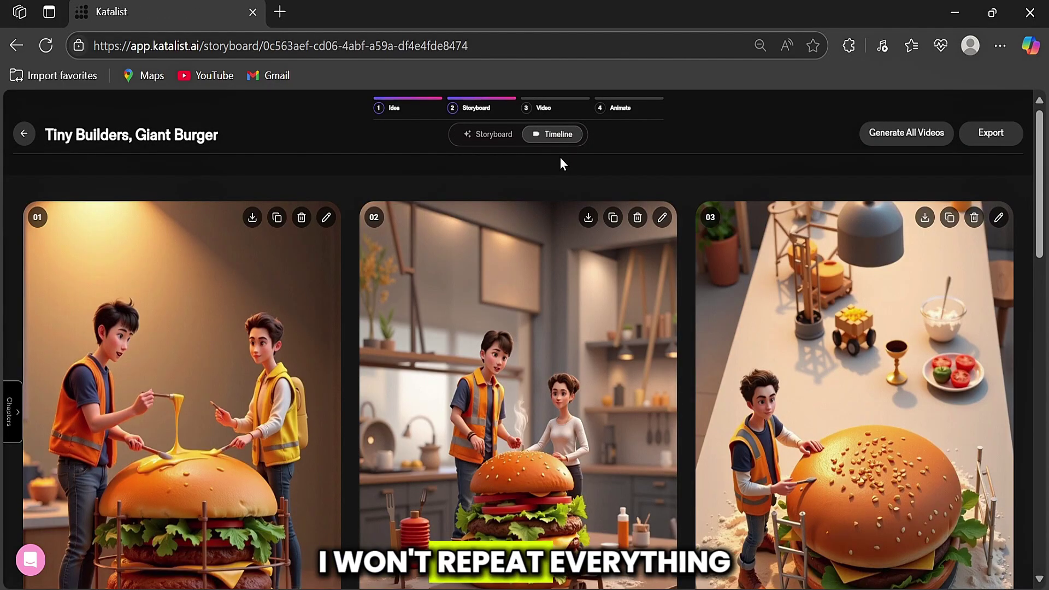
Watch the giant burger video on the Timeline, then scroll the home page to Generate.
{"action": "left_click", "coordinate": [546, 133]}
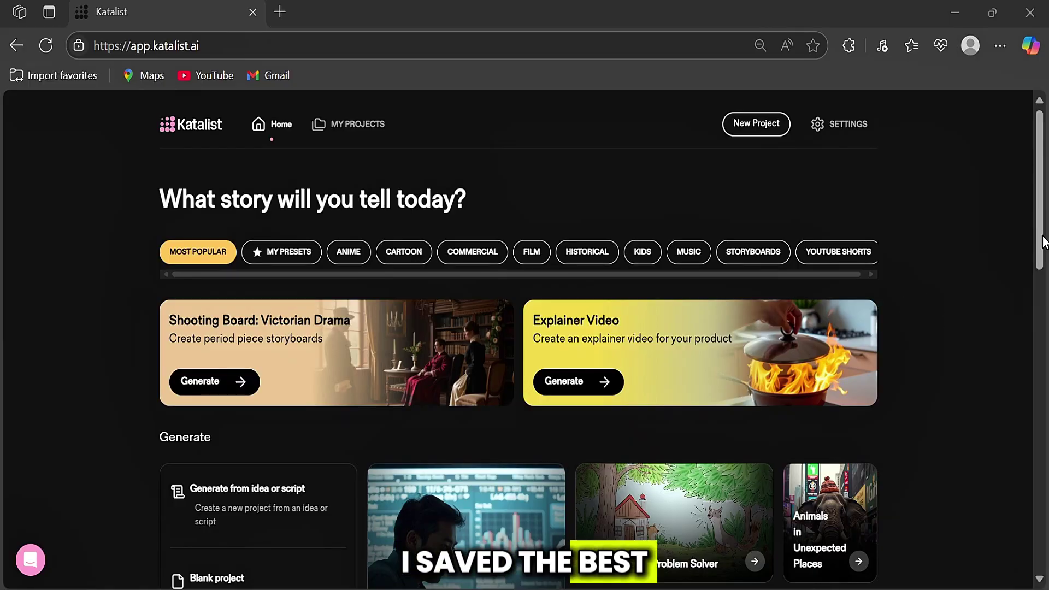
{"action": "scroll", "coordinate": [1044, 242], "scroll_direction": "down", "scroll_amount": 5}
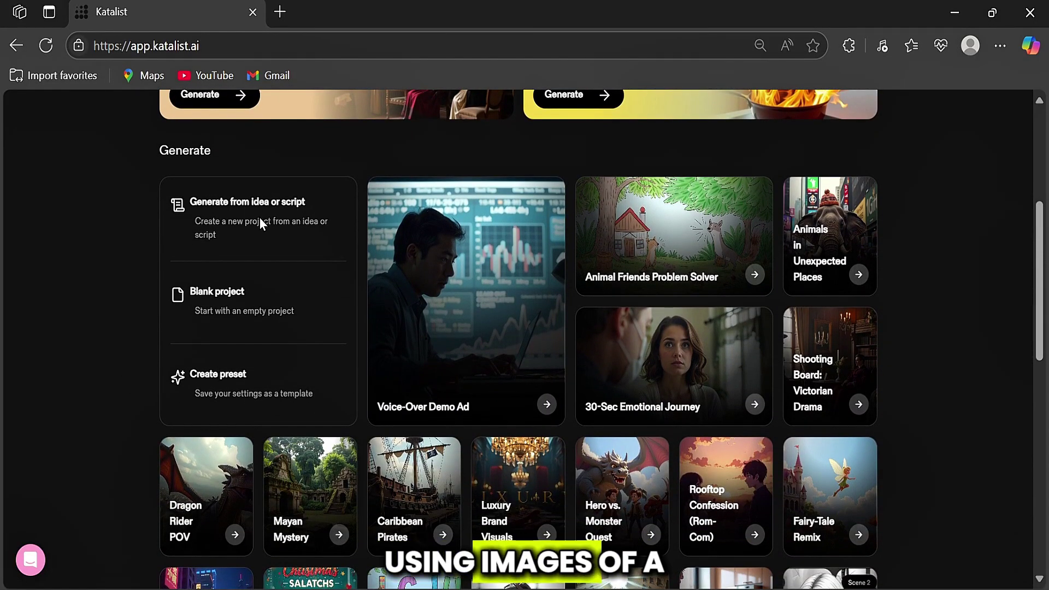
Start a new project from the island survival movie-trailer idea and generate its script.
{"action": "left_click", "coordinate": [260, 224]}
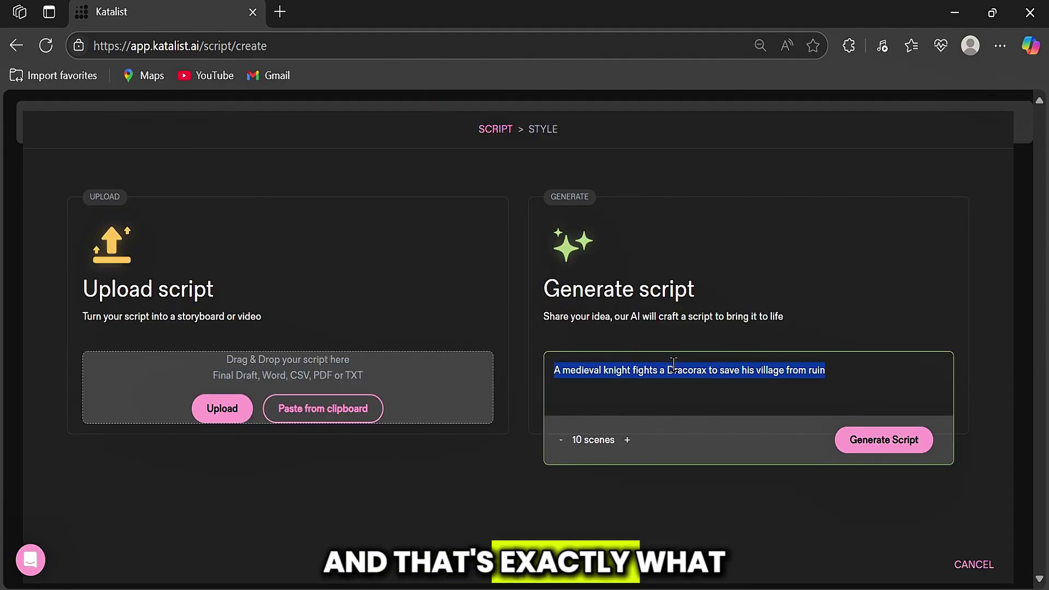
{"action": "key", "text": "BackSpace"}
{"action": "key", "text": "ctrl+v"}
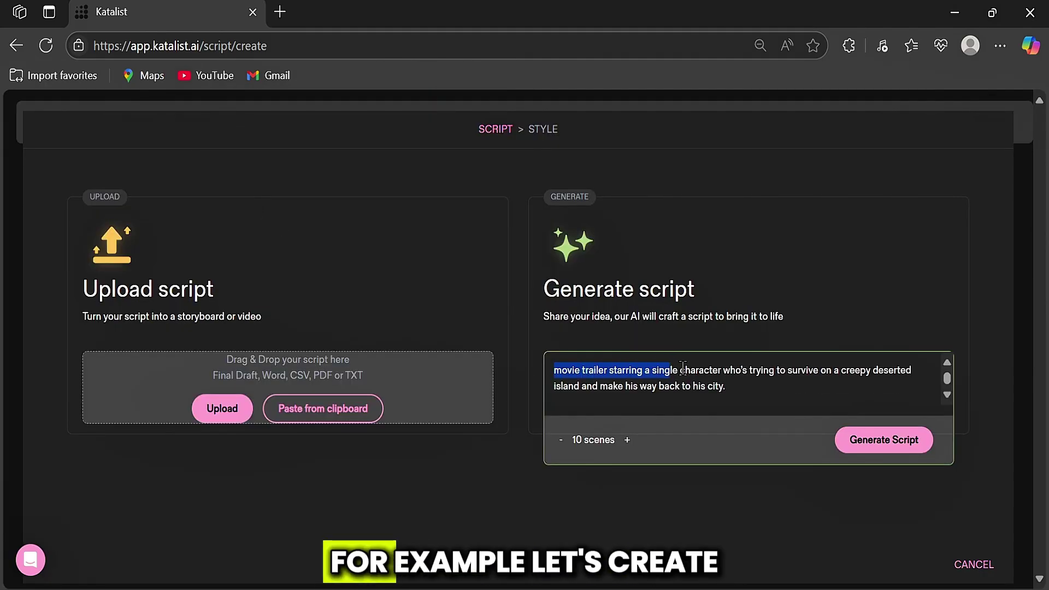
{"action": "left_click_drag", "start_coordinate": [886, 381], "coordinate": [563, 369]}
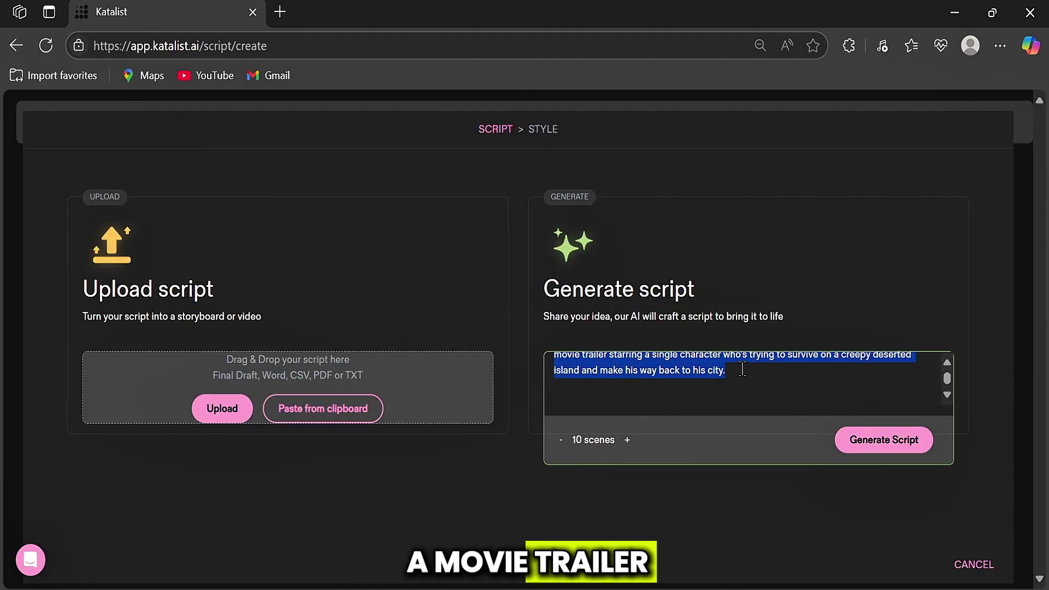
{"action": "left_click", "coordinate": [626, 444]}
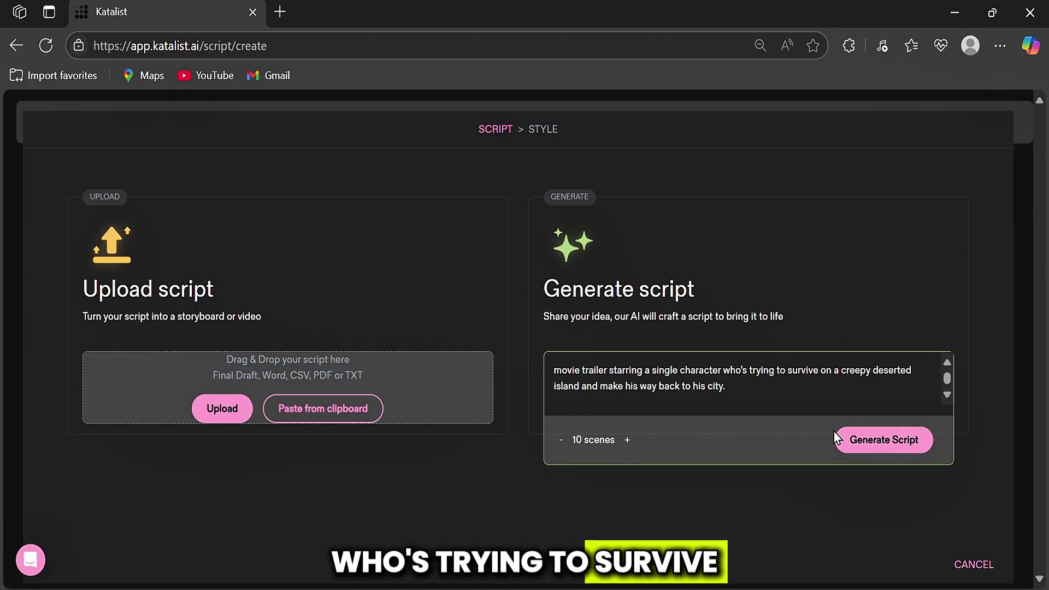
{"action": "left_click", "coordinate": [889, 439]}
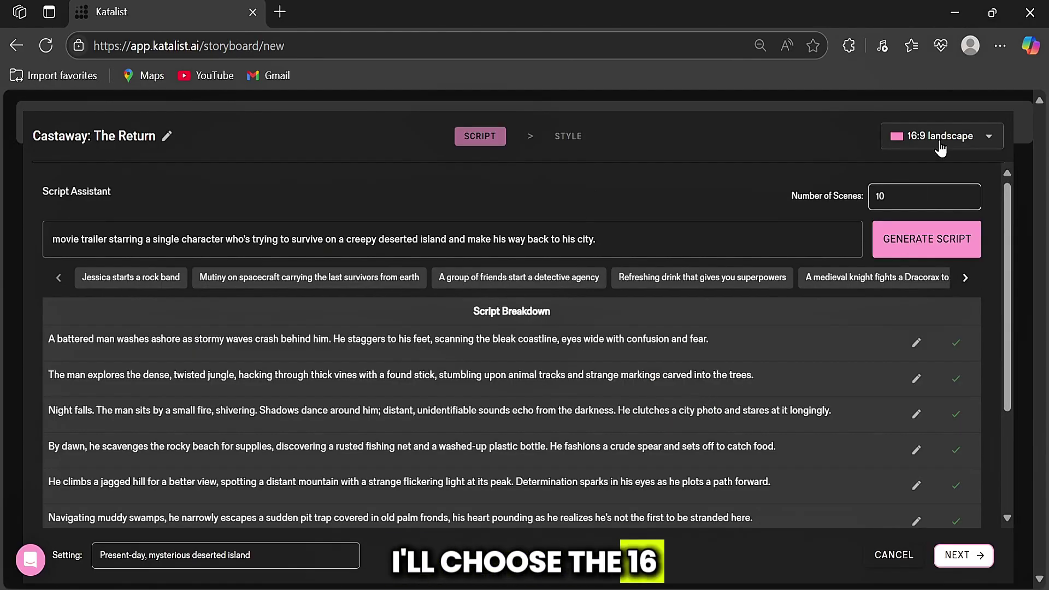
Keep 16:9 landscape aspect ratio and the Cinematic visual style.
{"action": "left_click", "coordinate": [940, 148]}
{"action": "left_click", "coordinate": [940, 160]}
{"action": "scroll", "coordinate": [1020, 571], "scroll_direction": "down", "scroll_amount": 3}
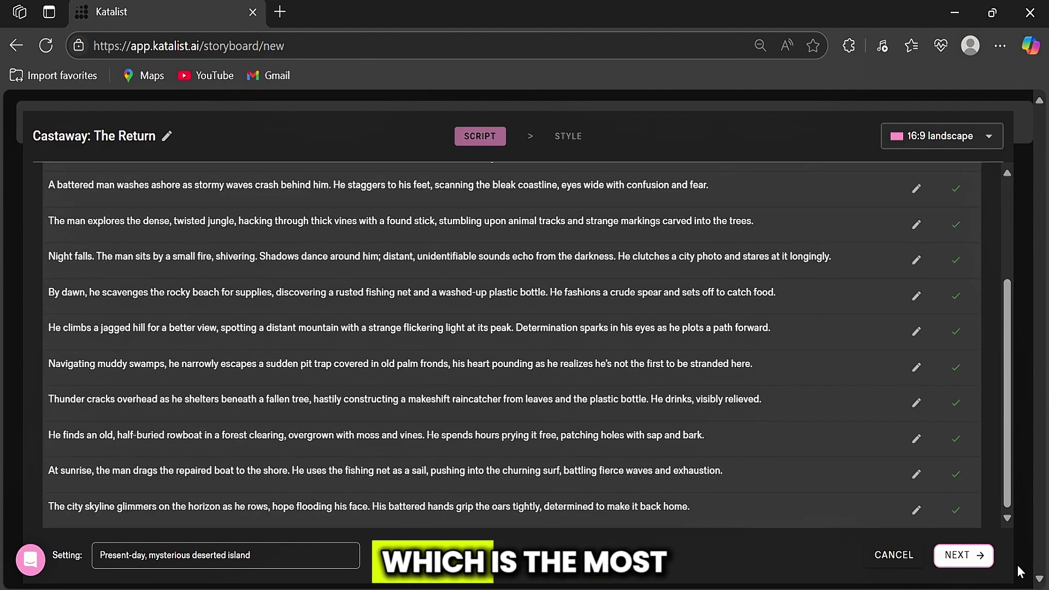
{"action": "left_click", "coordinate": [957, 555]}
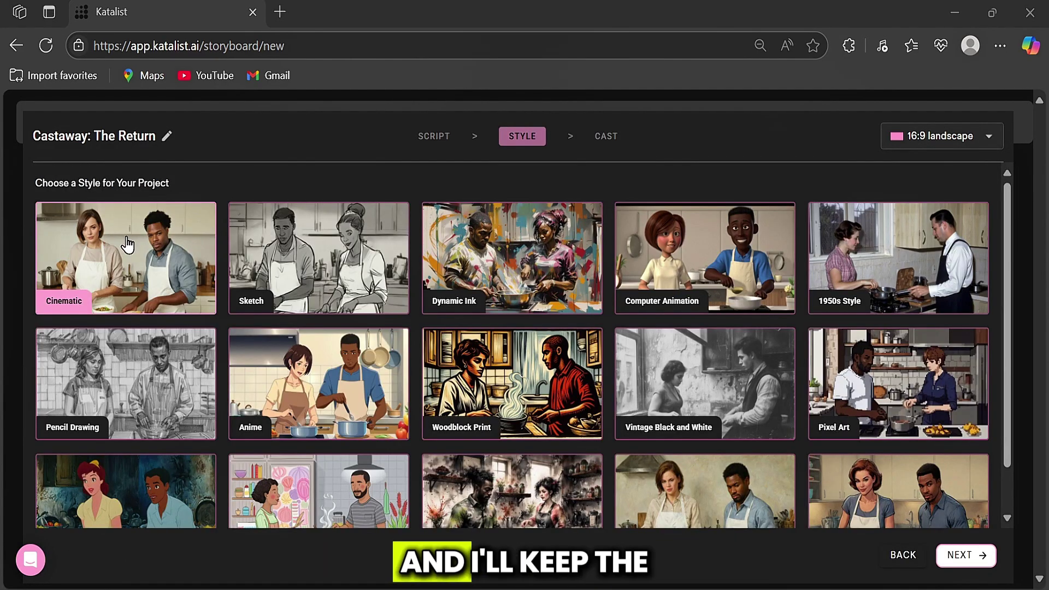
{"action": "double_click", "coordinate": [192, 269]}
{"action": "left_click", "coordinate": [168, 273]}
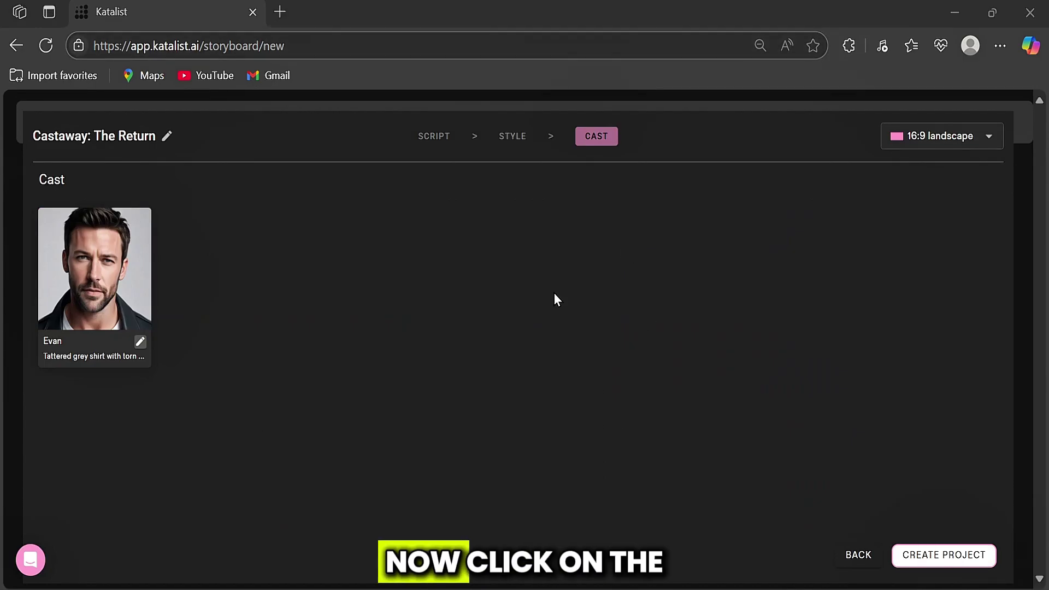
Begin a brand-new appearance from scratch for the castaway character Evan.
{"action": "left_click", "coordinate": [141, 343]}
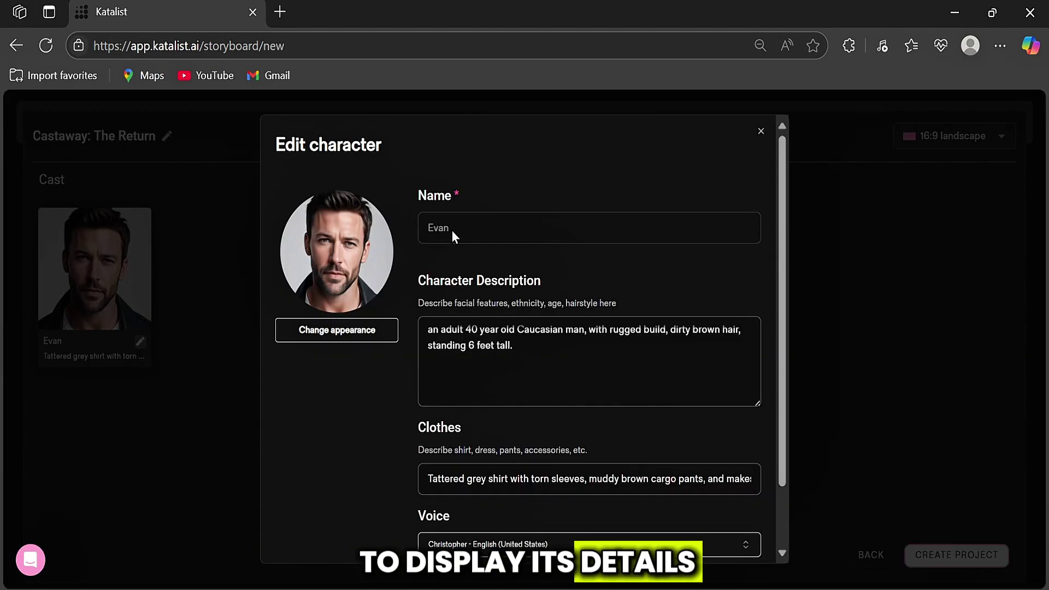
{"action": "scroll", "coordinate": [454, 235], "scroll_direction": "down", "scroll_amount": 2}
{"action": "scroll", "coordinate": [366, 336], "scroll_direction": "up", "scroll_amount": 2}
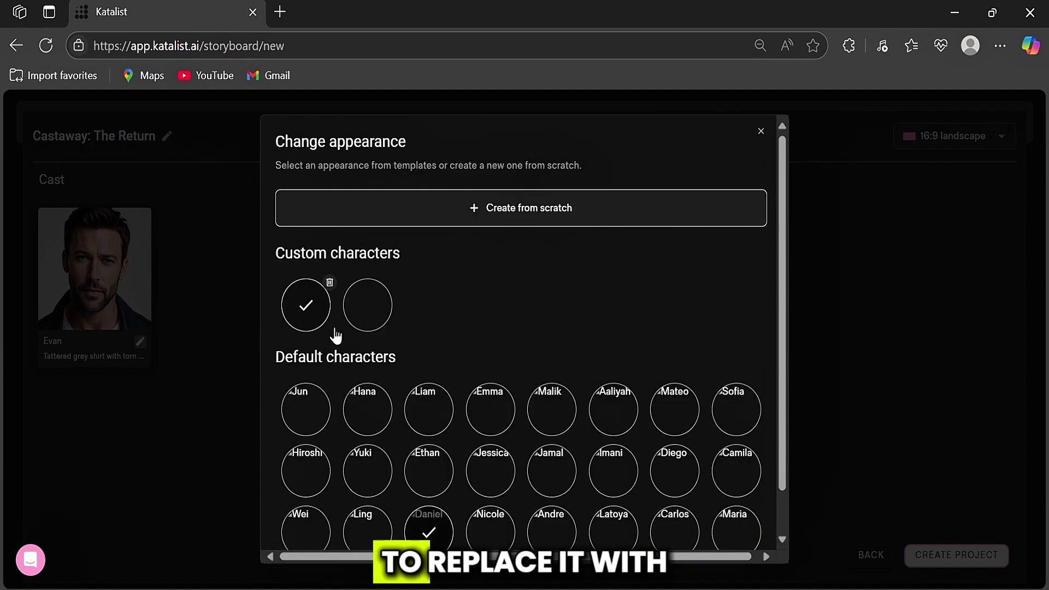
{"action": "left_click", "coordinate": [333, 338]}
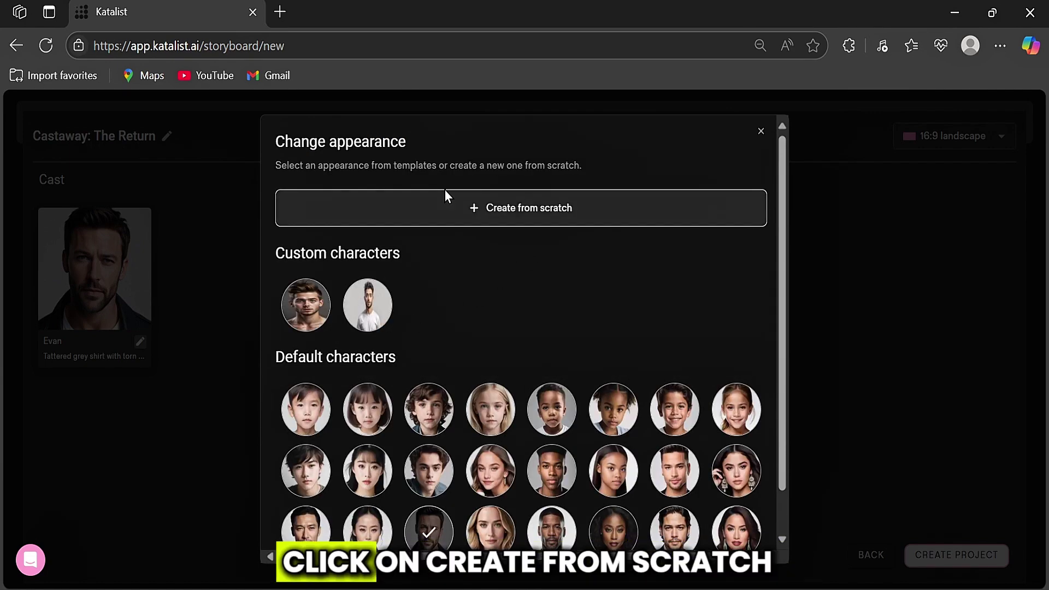
{"action": "left_click", "coordinate": [502, 211]}
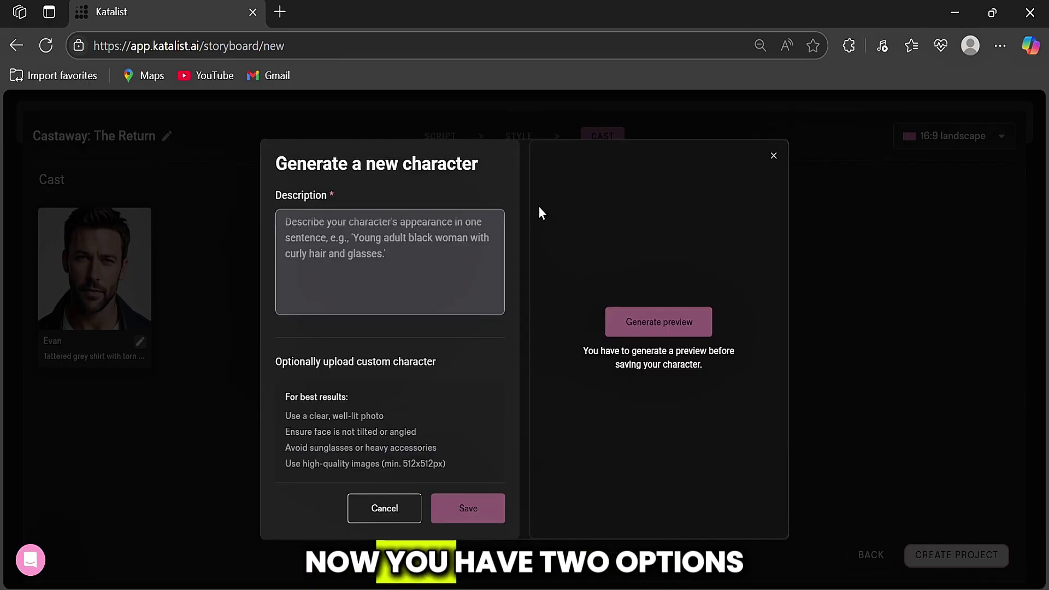
Upload a face reference photo, then save the new appearance and the updated character.
{"action": "scroll", "coordinate": [350, 383], "scroll_direction": "down", "scroll_amount": 2}
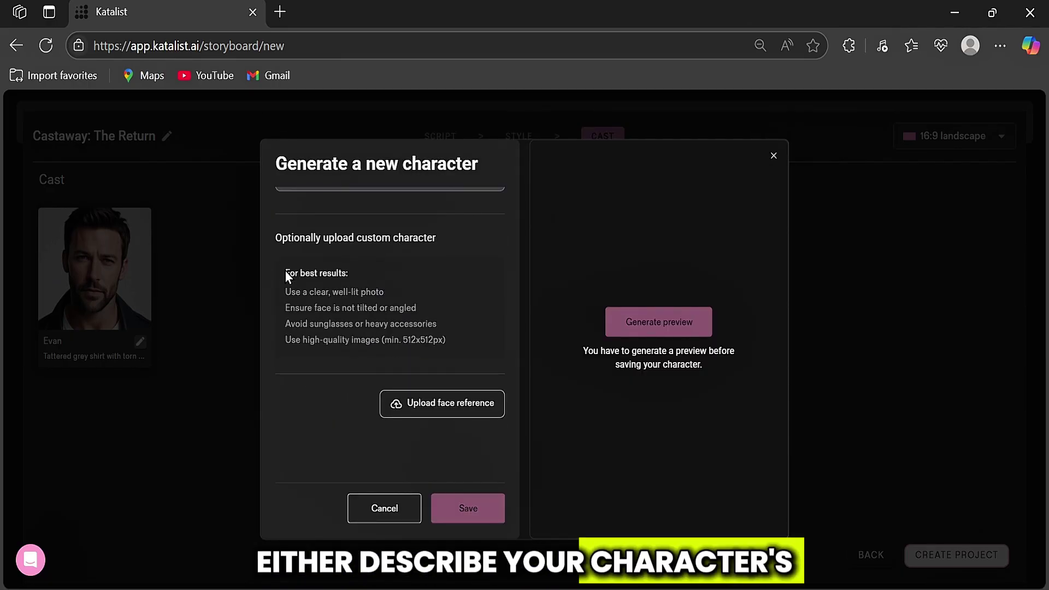
{"action": "left_click_drag", "start_coordinate": [285, 270], "coordinate": [422, 338]}
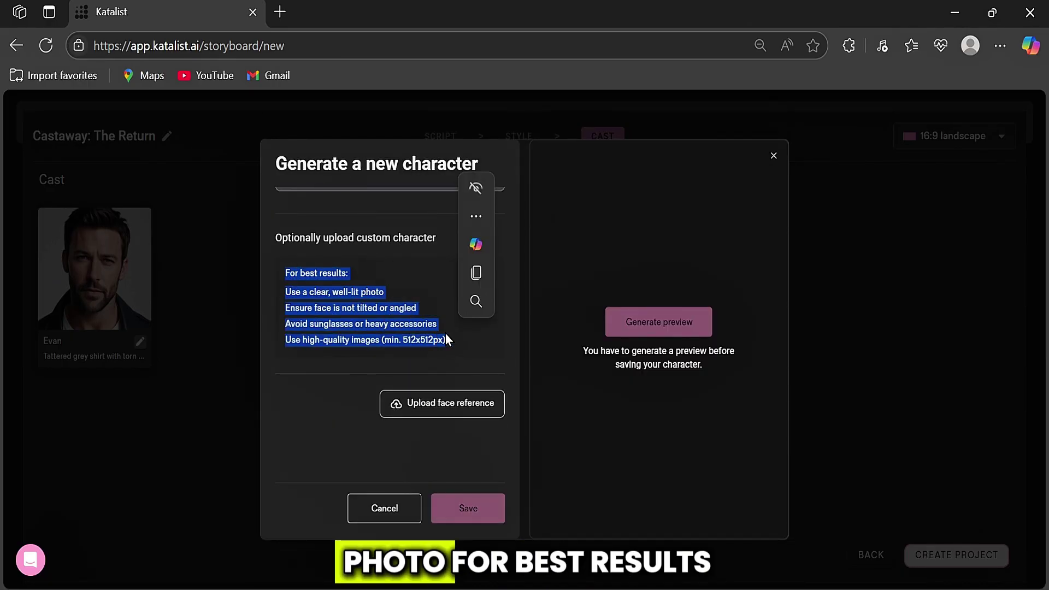
{"action": "left_click", "coordinate": [438, 407]}
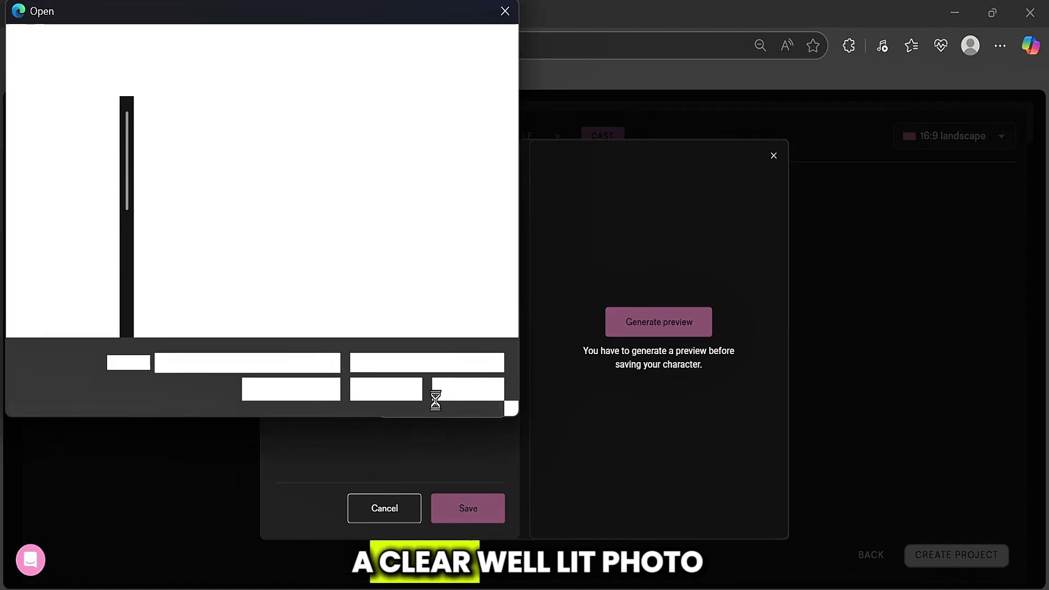
{"action": "left_click", "coordinate": [266, 156]}
{"action": "left_click", "coordinate": [398, 391]}
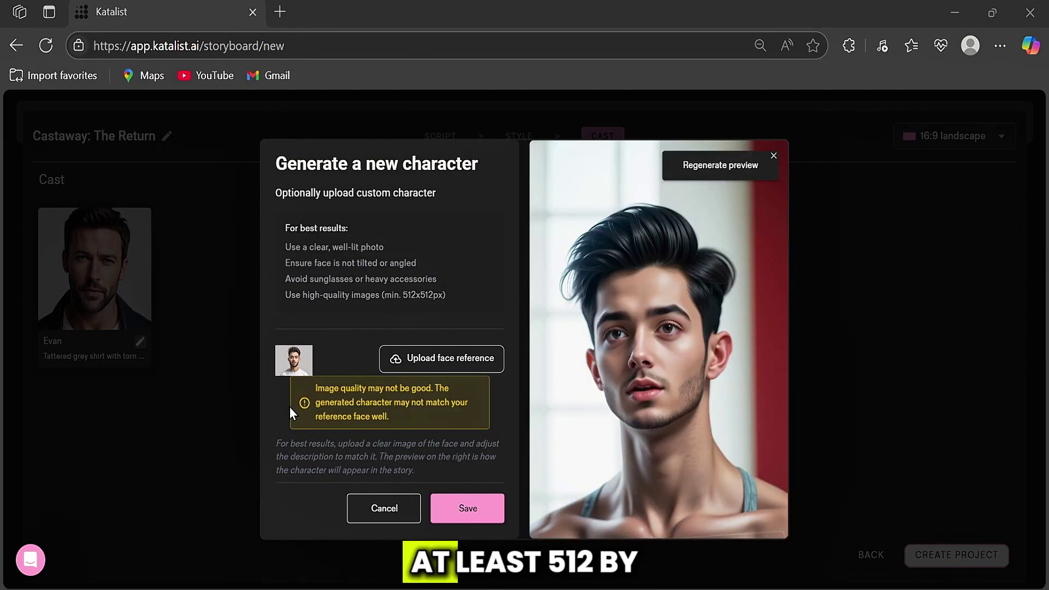
{"action": "left_click", "coordinate": [472, 511]}
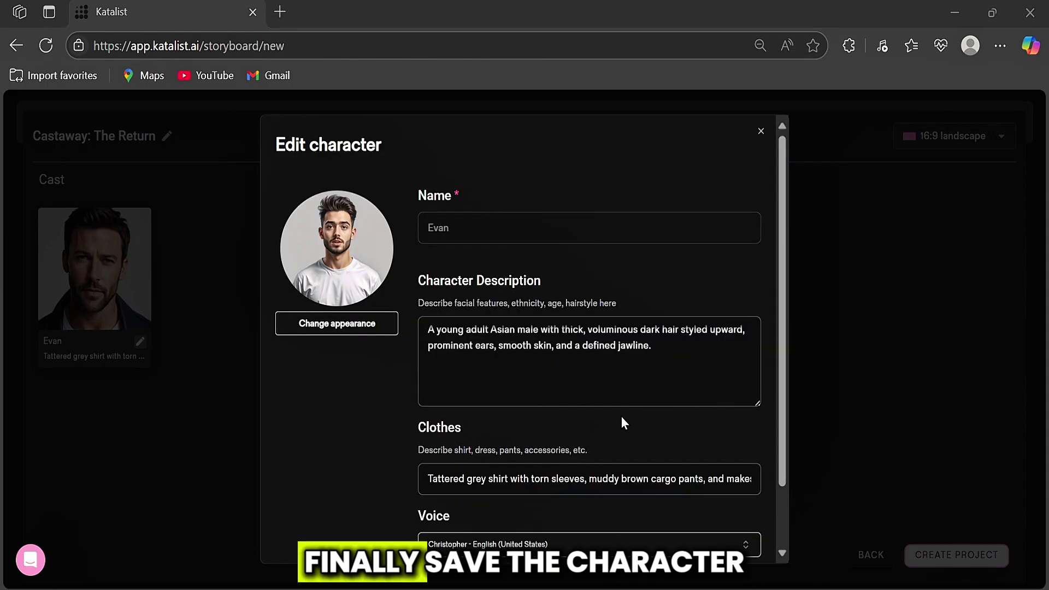
{"action": "scroll", "coordinate": [623, 423], "scroll_direction": "down", "scroll_amount": 2}
{"action": "left_click", "coordinate": [641, 533]}
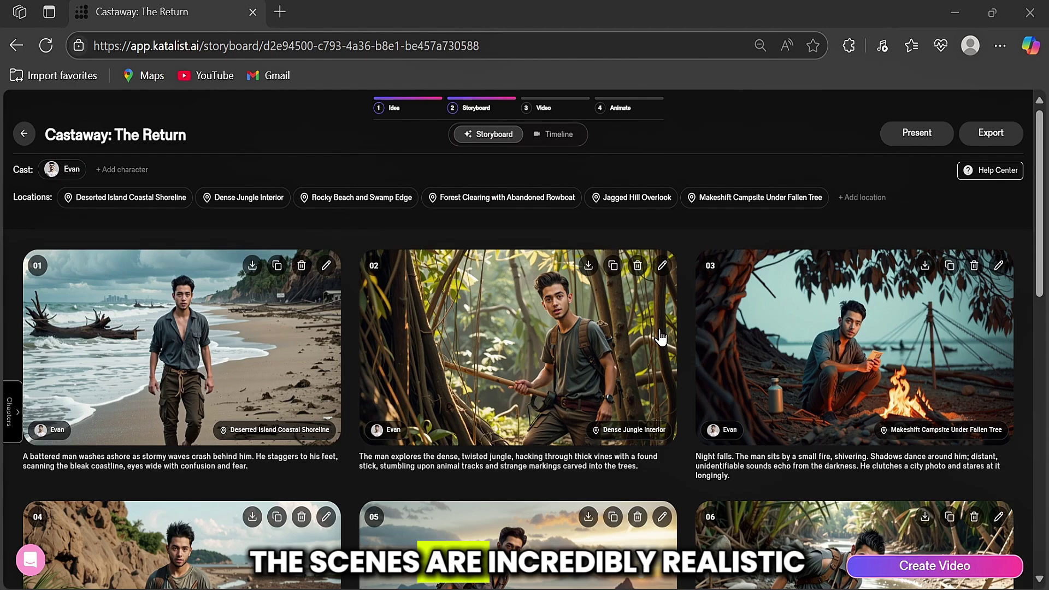
Scroll through the ten generated 'Castaway: The Return' storyboard frames.
{"action": "scroll", "coordinate": [239, 324], "scroll_direction": "down", "scroll_amount": 5}
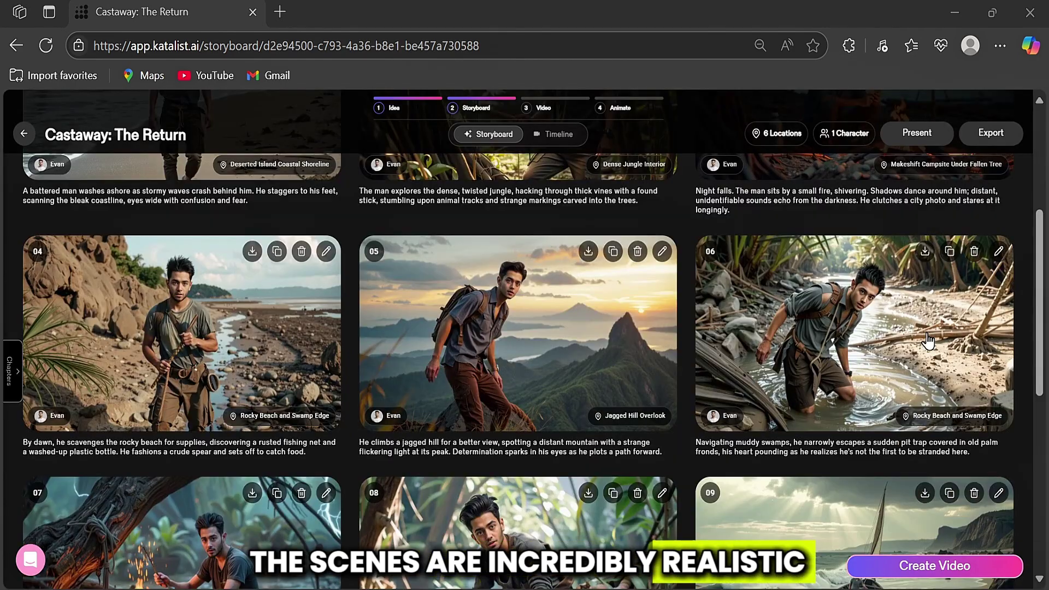
{"action": "scroll", "coordinate": [928, 341], "scroll_direction": "down", "scroll_amount": 5}
{"action": "scroll", "coordinate": [172, 452], "scroll_direction": "down", "scroll_amount": 4}
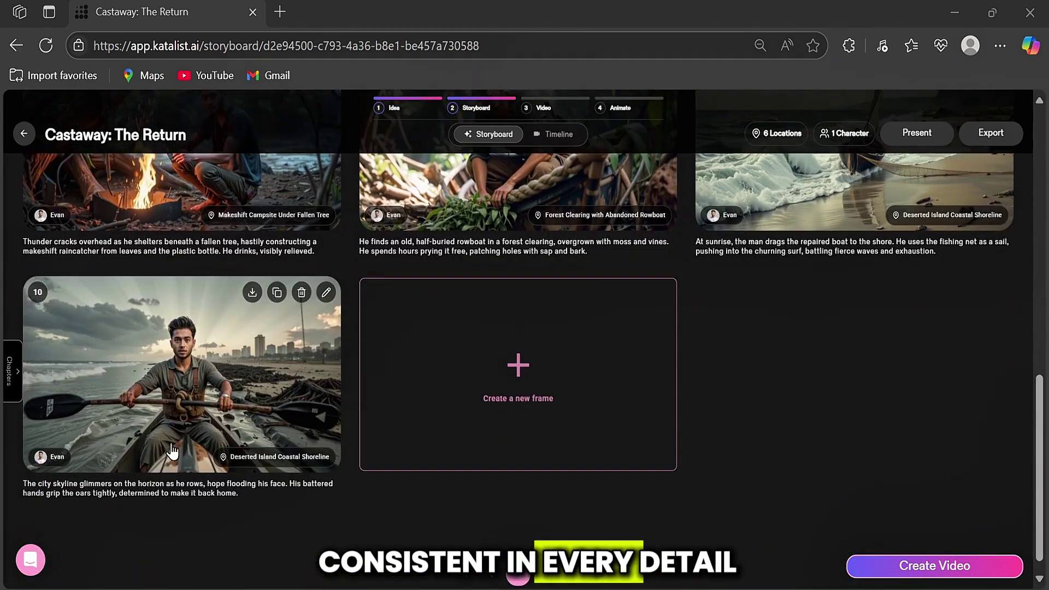
{"action": "scroll", "coordinate": [361, 293], "scroll_direction": "up", "scroll_amount": 15}
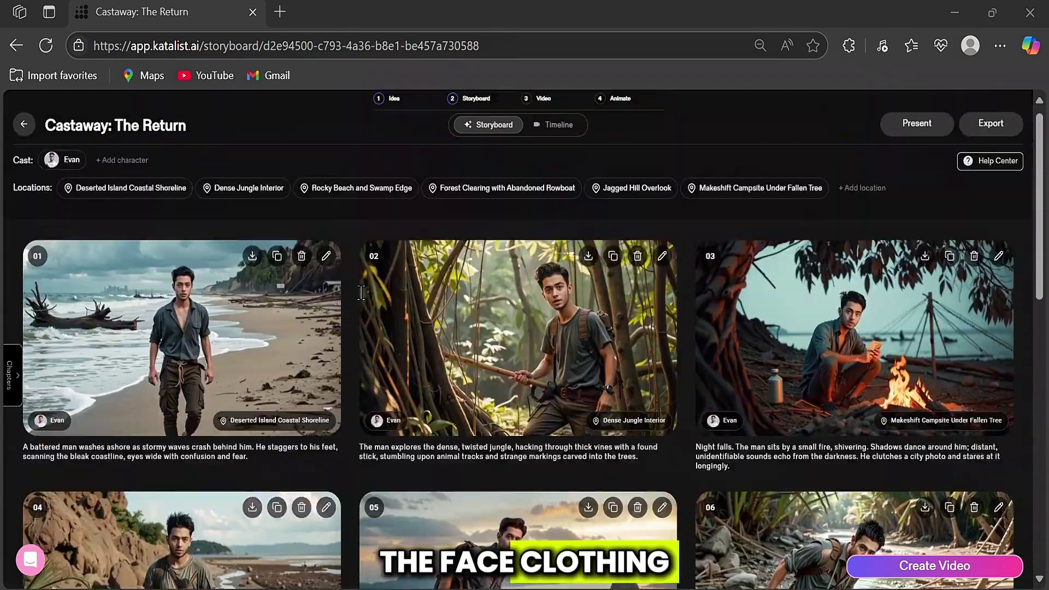
{"action": "scroll", "coordinate": [362, 293], "scroll_direction": "down", "scroll_amount": 5}
{"action": "scroll", "coordinate": [344, 316], "scroll_direction": "up", "scroll_amount": 5}
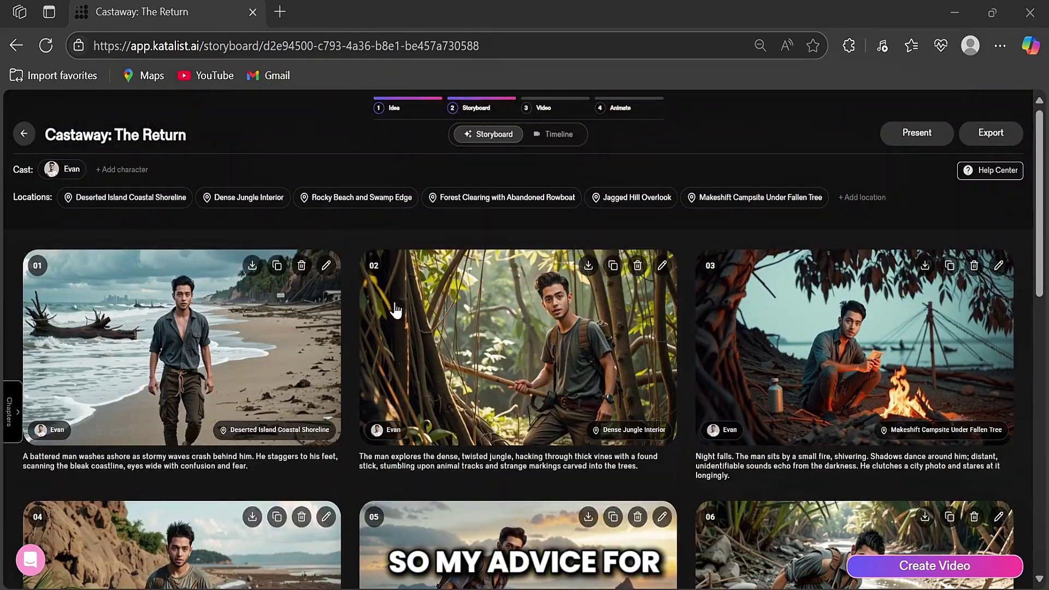
{"action": "scroll", "coordinate": [395, 310], "scroll_direction": "down", "scroll_amount": 10}
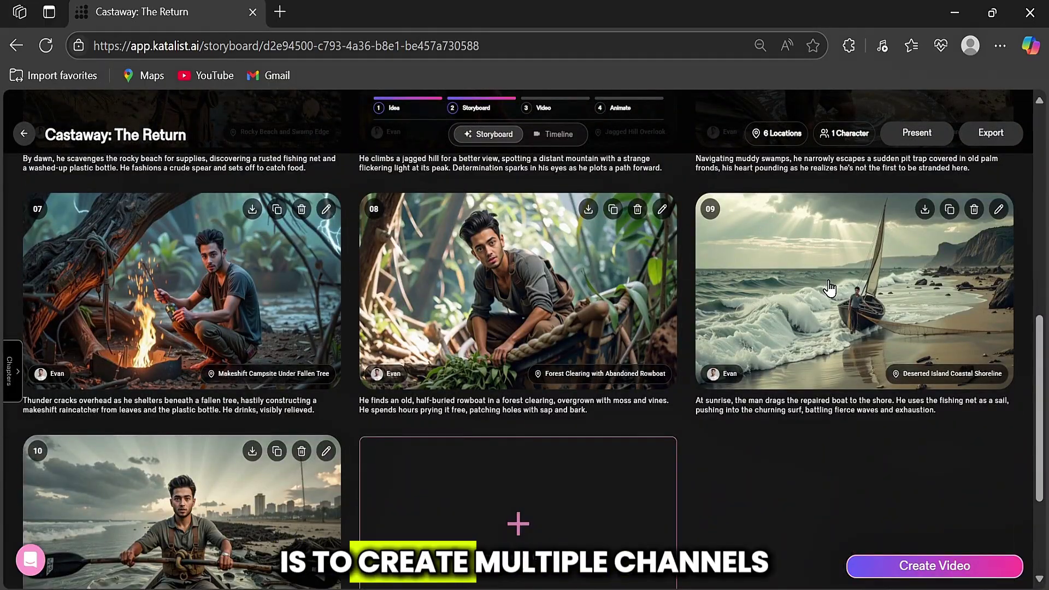
Regenerate scene 09 as a medium shot from behind and save the second variant.
{"action": "left_click", "coordinate": [763, 295]}
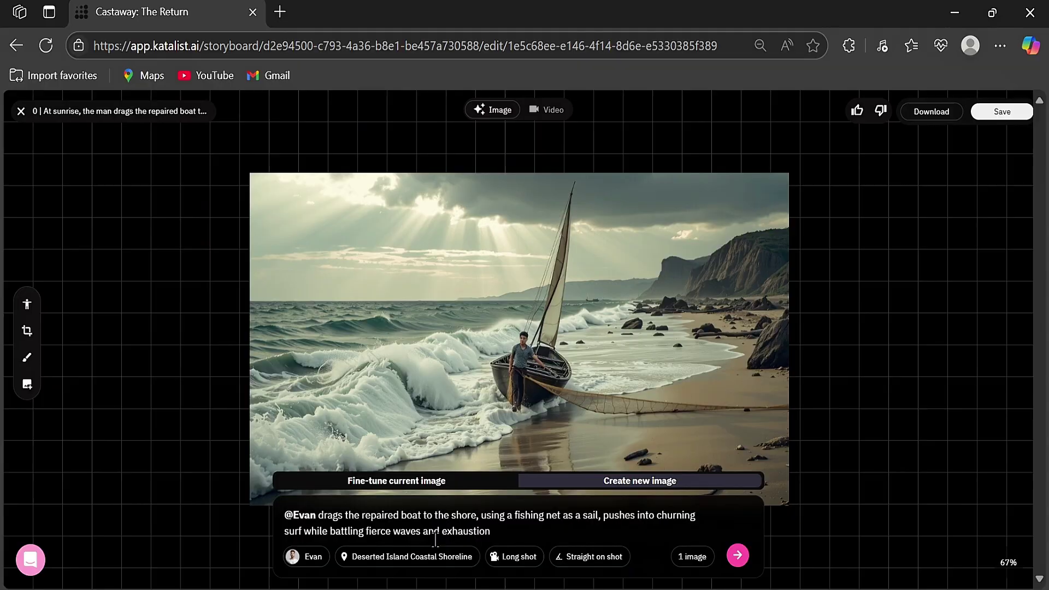
{"action": "left_click", "coordinate": [513, 557]}
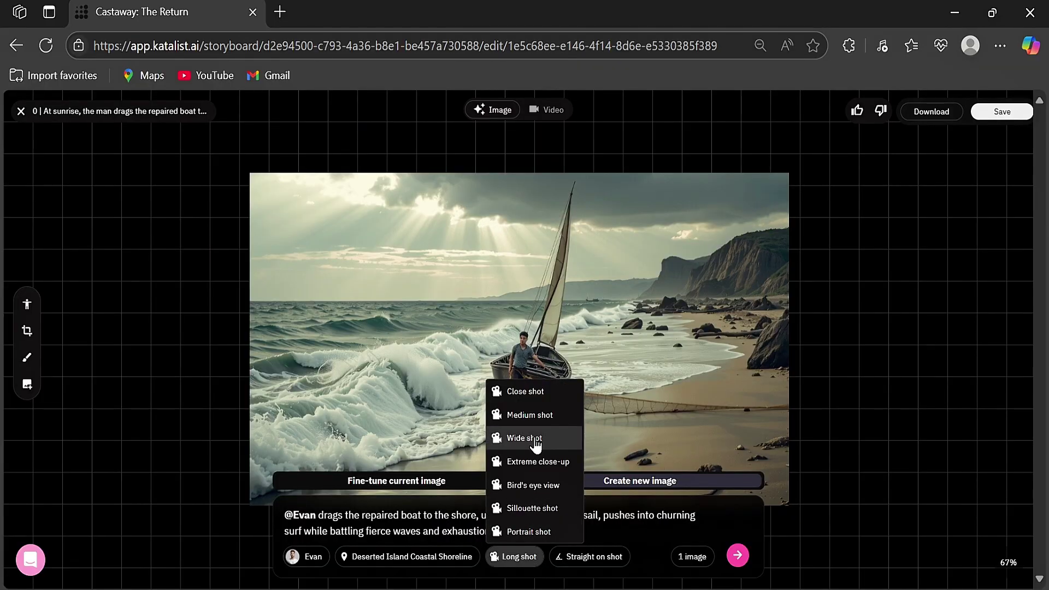
{"action": "left_click", "coordinate": [529, 415]}
{"action": "left_click", "coordinate": [601, 556]}
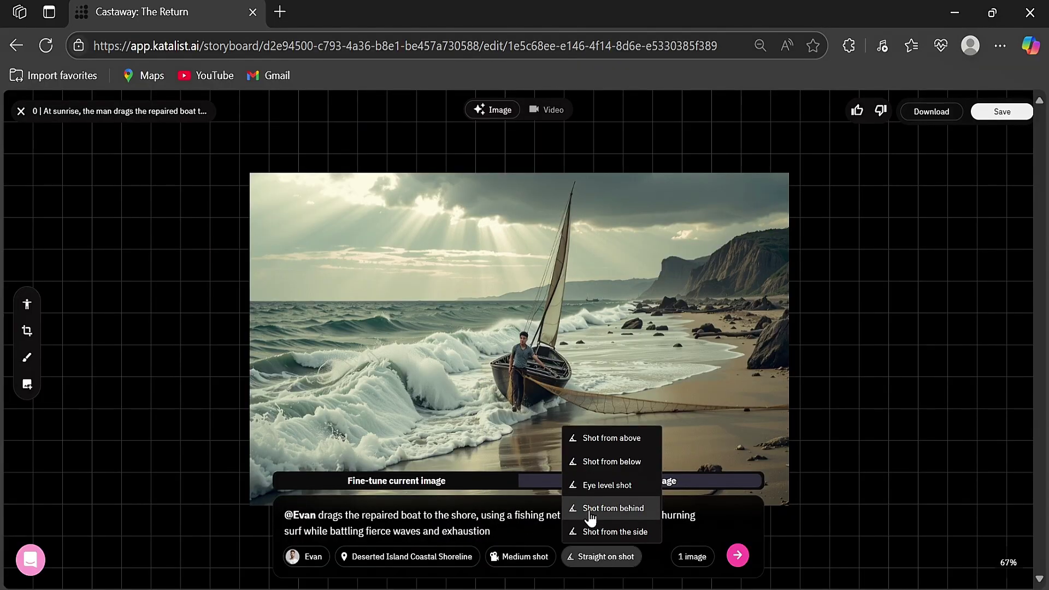
{"action": "left_click", "coordinate": [590, 514]}
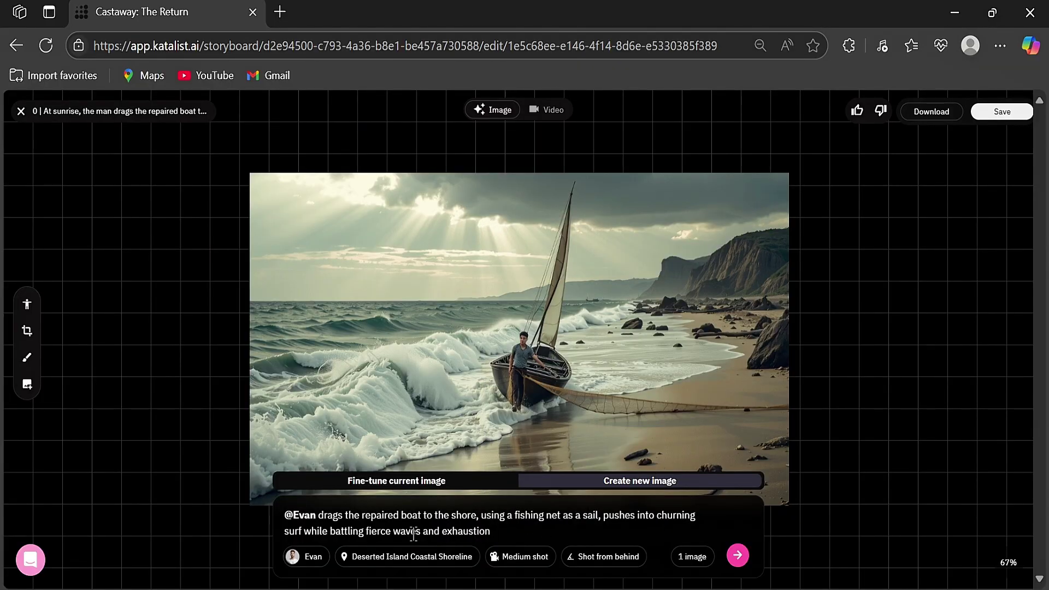
{"action": "left_click", "coordinate": [737, 556]}
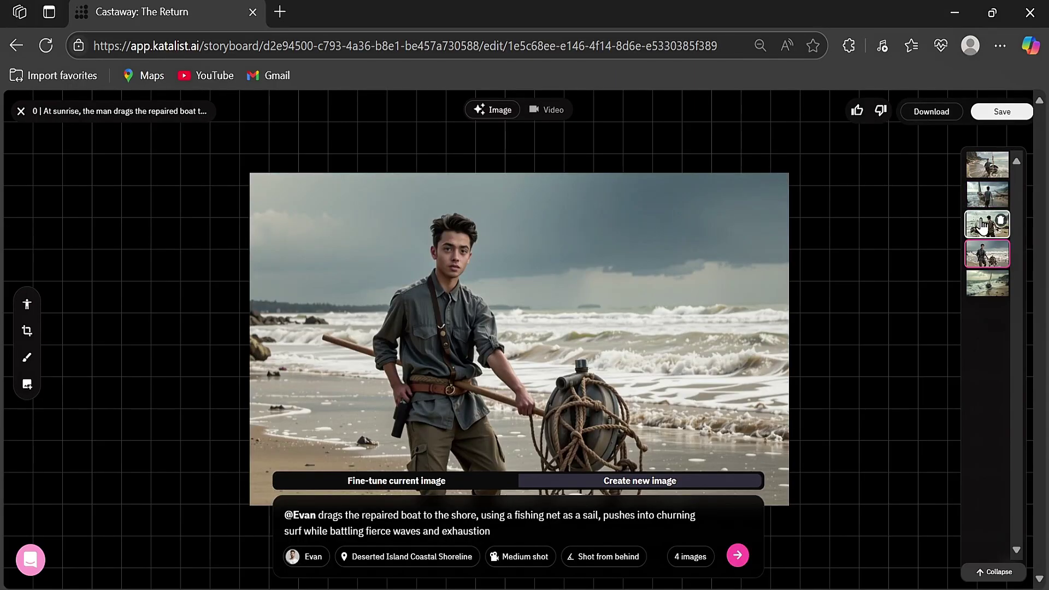
{"action": "left_click", "coordinate": [974, 203]}
{"action": "left_click", "coordinate": [1002, 112]}
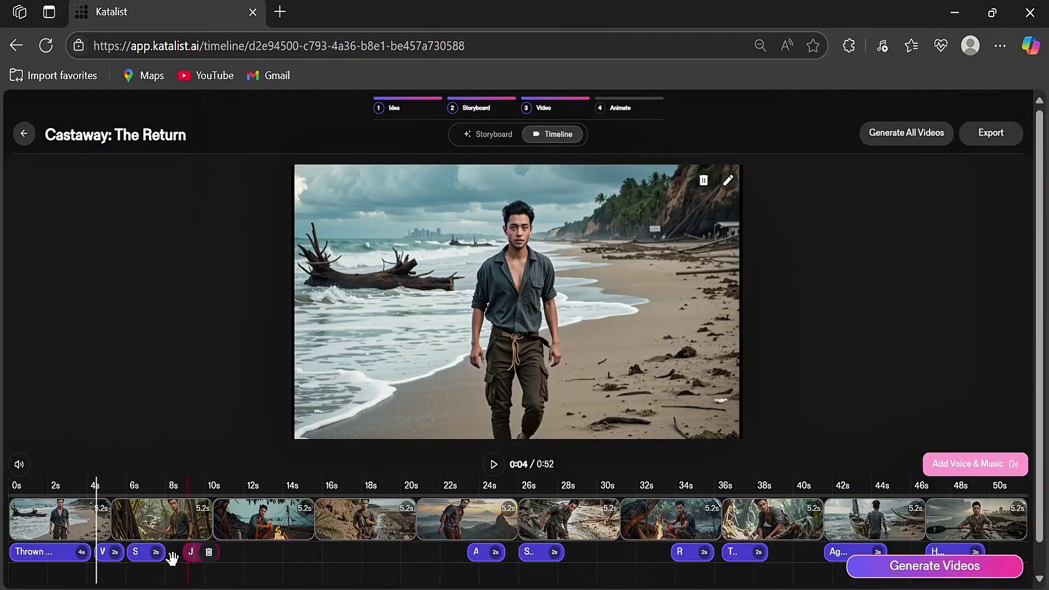
Pack the voice clips back to back, then generate videos for all frames with Google Veo 2.
{"action": "left_click", "coordinate": [230, 566]}
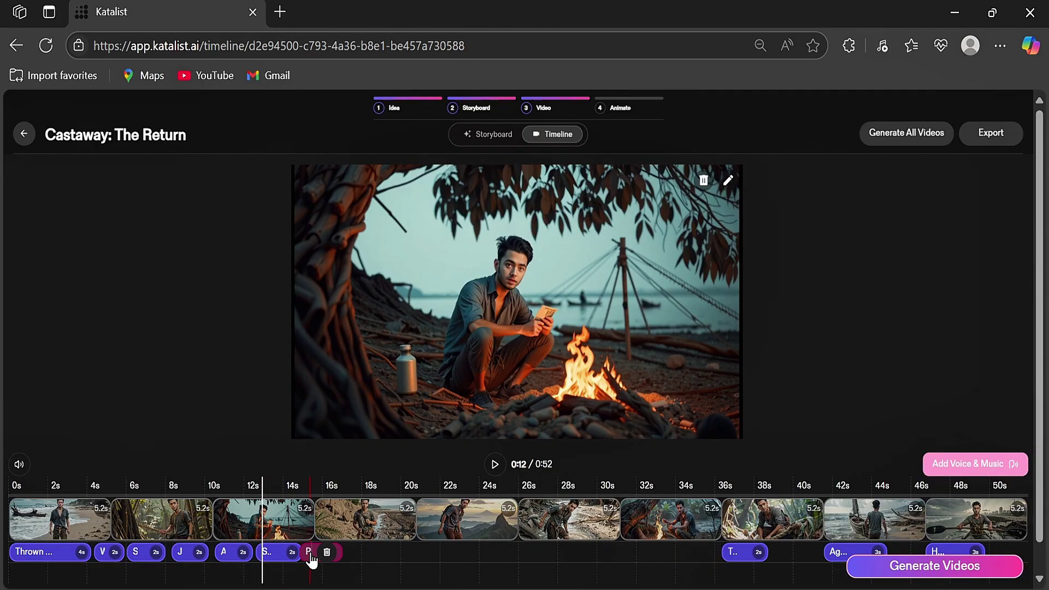
{"action": "left_click", "coordinate": [890, 554]}
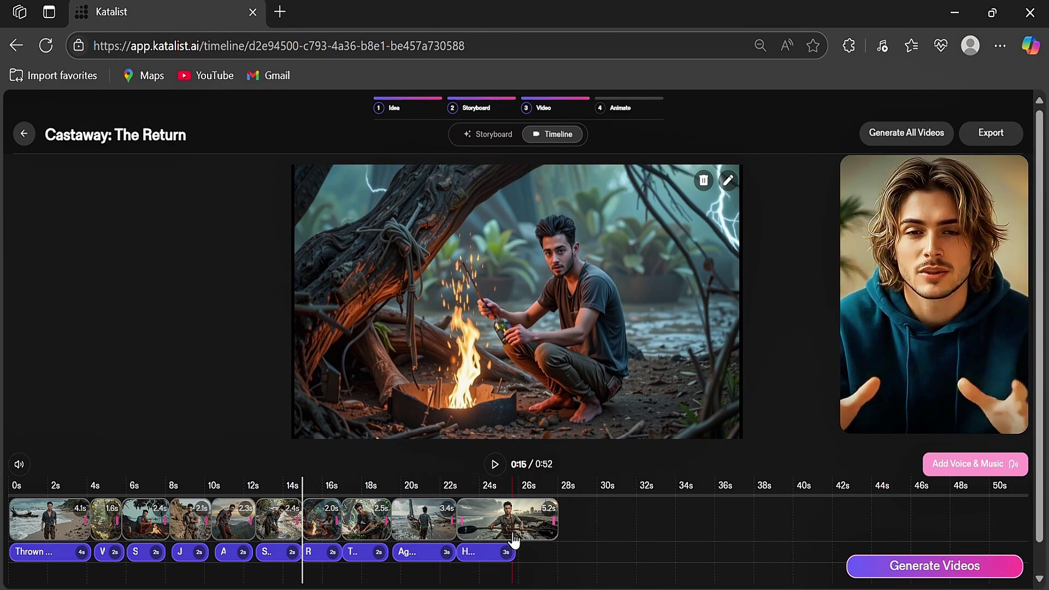
{"action": "left_click", "coordinate": [917, 133]}
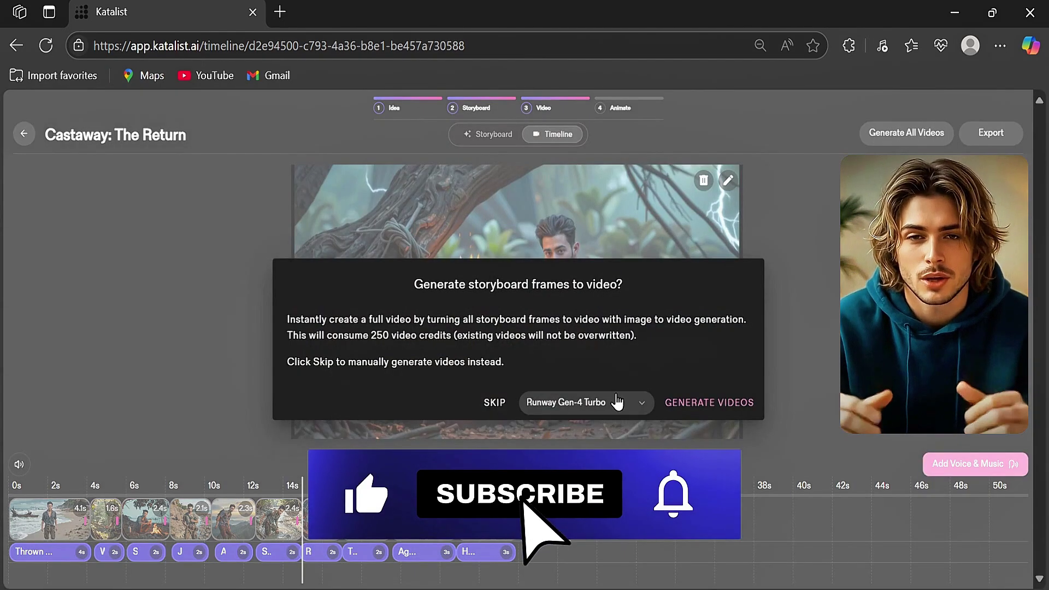
{"action": "left_click", "coordinate": [601, 402]}
{"action": "left_click", "coordinate": [604, 199]}
{"action": "left_click", "coordinate": [716, 404]}
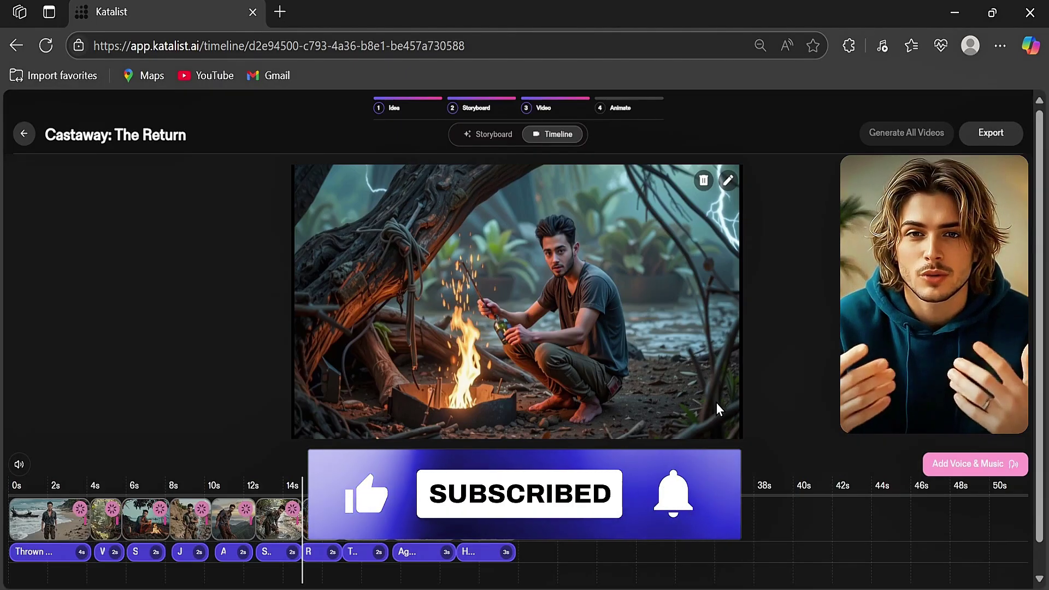